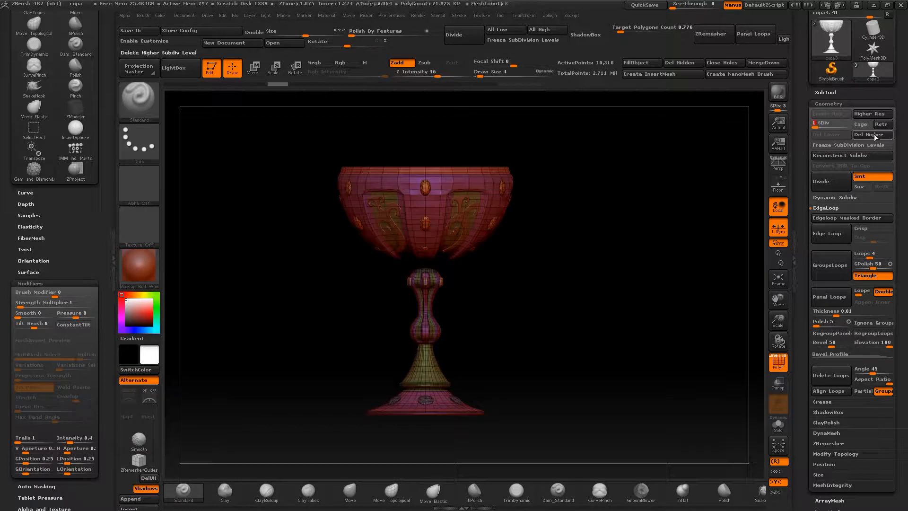
Step: Turn off the chalice's polygroup wireframe display and open the subtool list
{"action": "left_click_drag", "start_coordinate": [662, 176], "coordinate": [664, 209]}
{"action": "left_click_drag", "start_coordinate": [778, 324], "coordinate": [586, 270]}
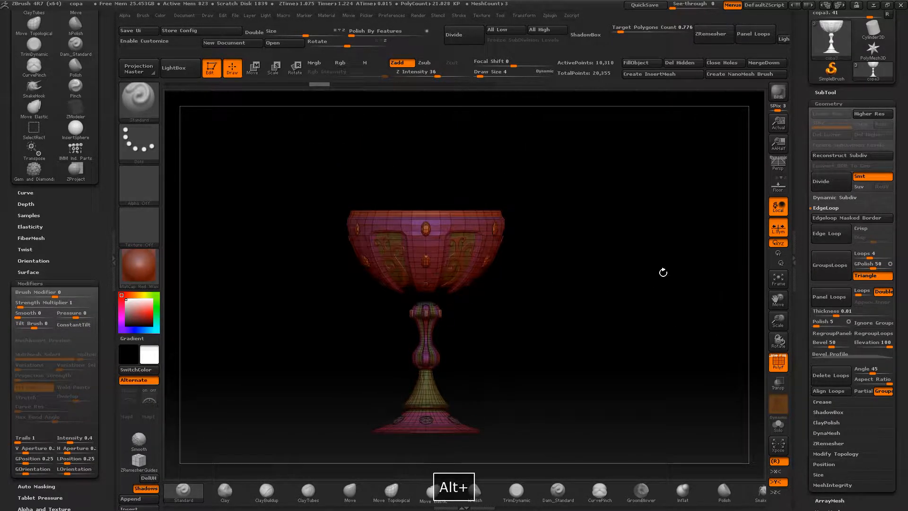
{"action": "left_click", "coordinate": [778, 364]}
{"action": "left_click", "coordinate": [828, 104]}
{"action": "left_click", "coordinate": [825, 92]}
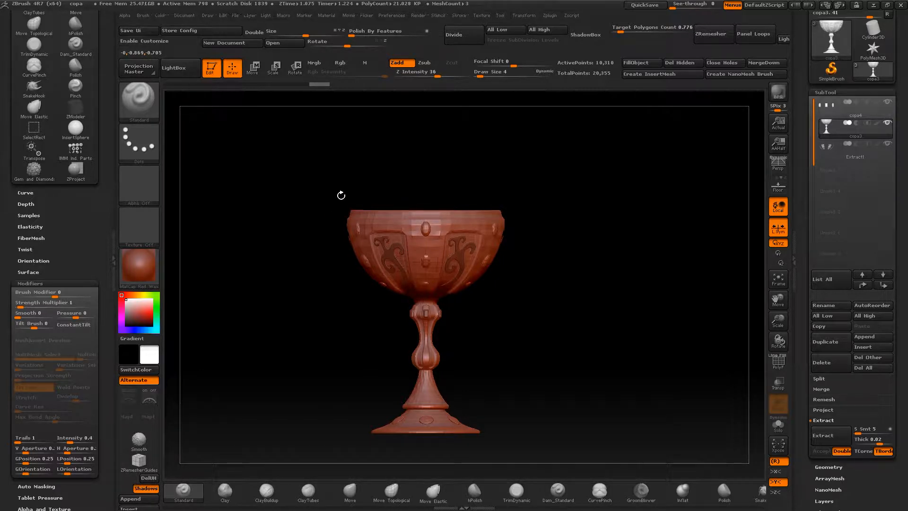
Step: Apply the MAH_Shiny material to the chalice and view it from several angles
{"action": "left_click", "coordinate": [140, 270]}
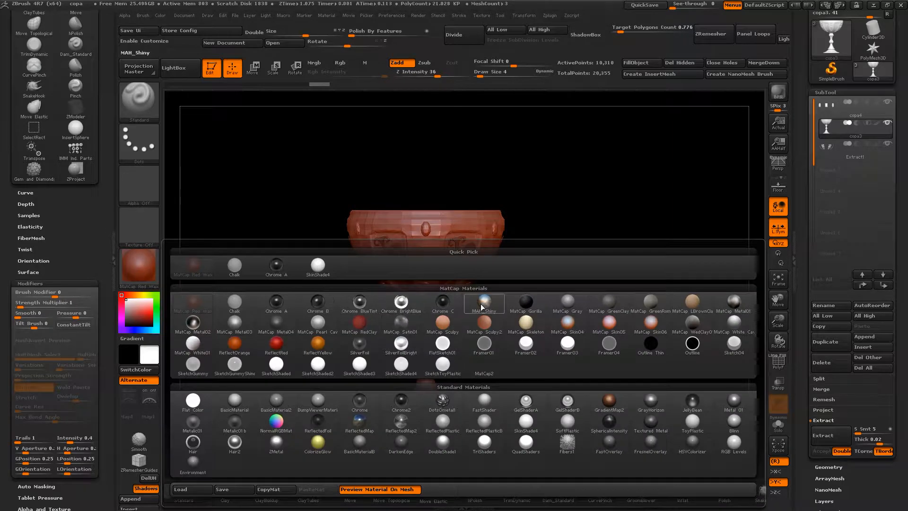
{"action": "mouse_move", "coordinate": [487, 306]}
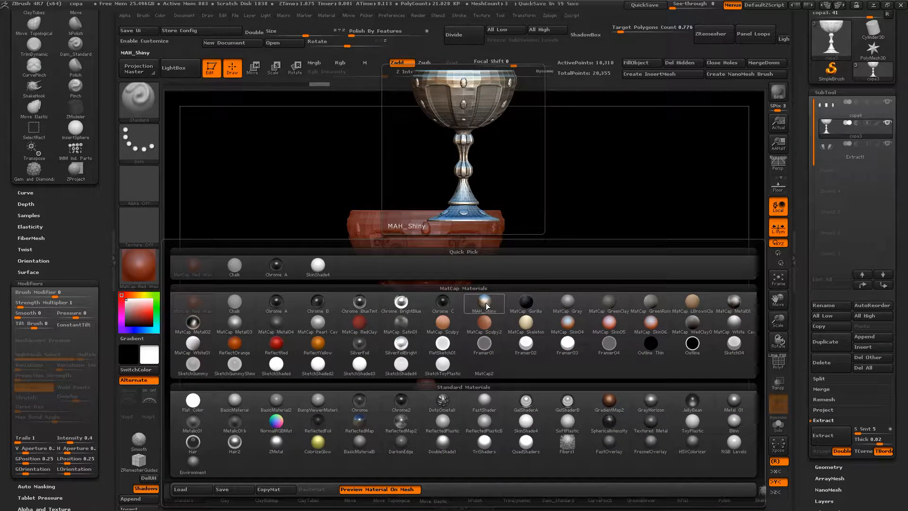
{"action": "left_click", "coordinate": [483, 308]}
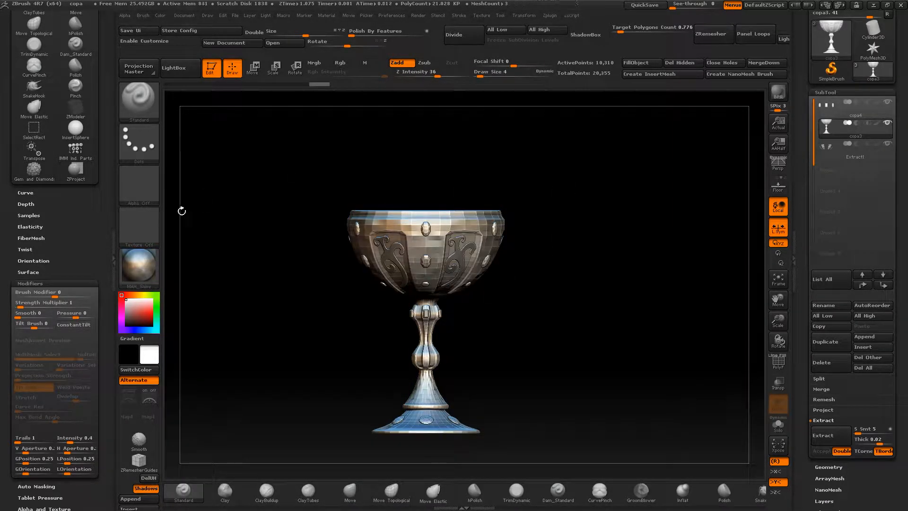
{"action": "left_click_drag", "start_coordinate": [274, 217], "coordinate": [288, 260]}
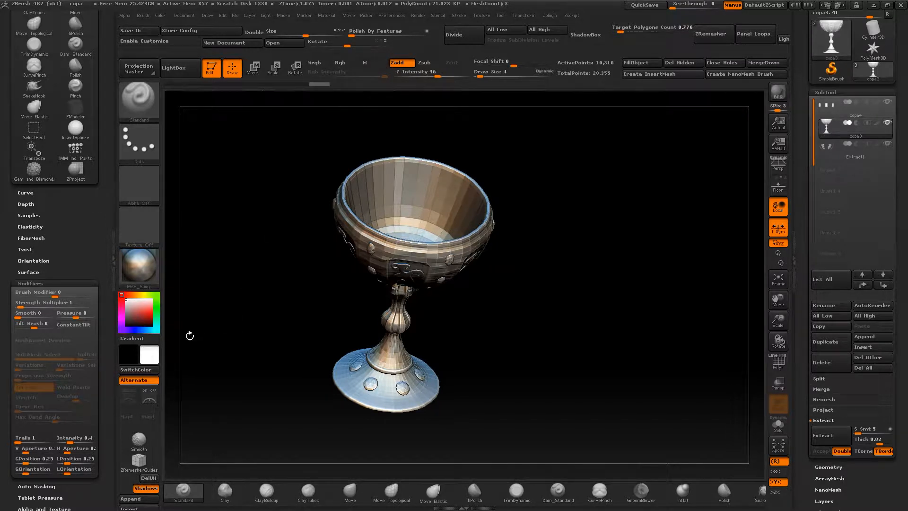
{"action": "left_click_drag", "start_coordinate": [265, 331], "coordinate": [179, 383]}
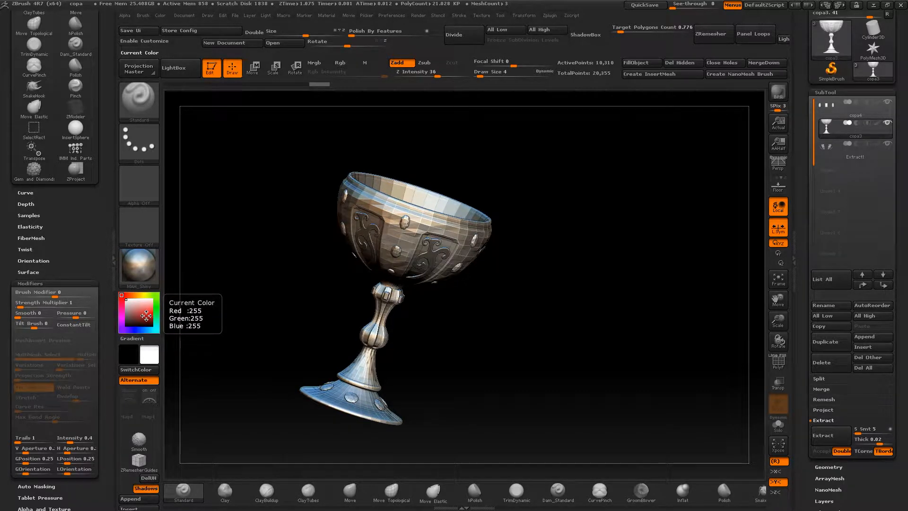
Step: Try a red colour on the whole chalice
{"action": "left_click", "coordinate": [146, 315]}
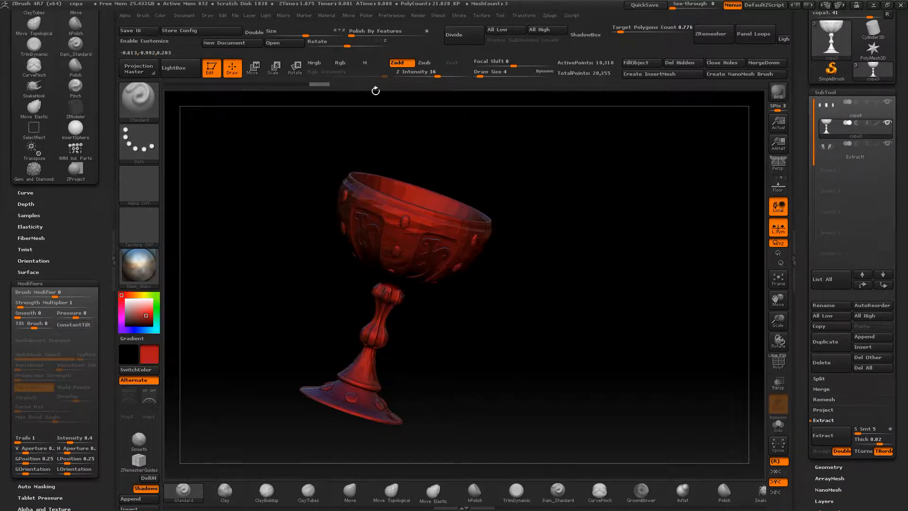
{"action": "left_click_drag", "start_coordinate": [503, 166], "coordinate": [454, 189]}
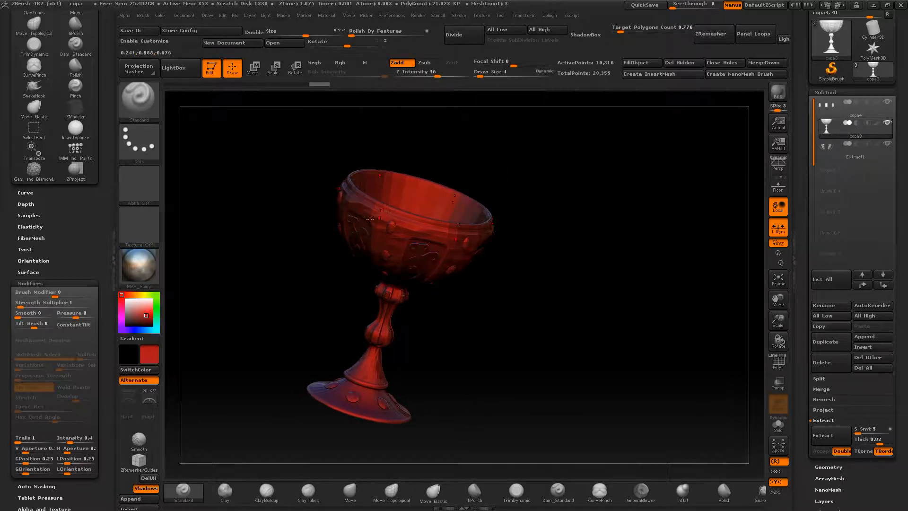
{"action": "key", "text": "ctrl+z"}
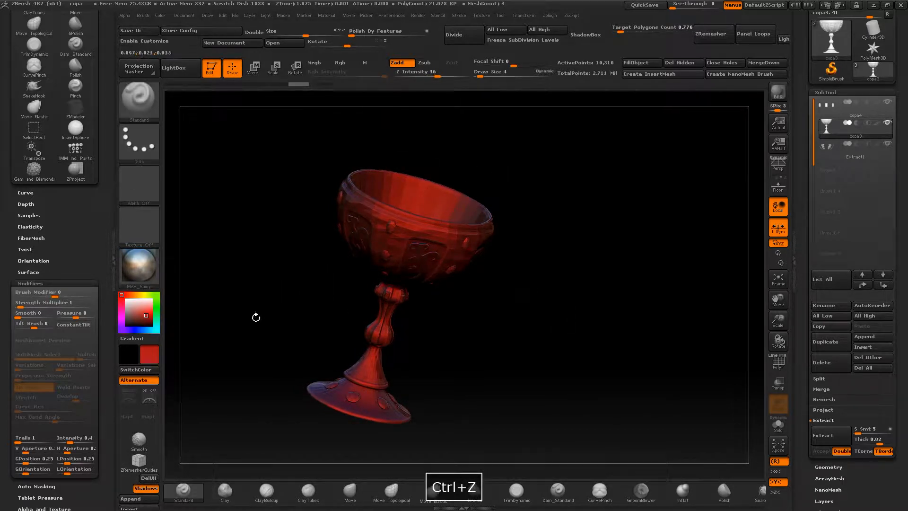
{"action": "left_click", "coordinate": [318, 85]}
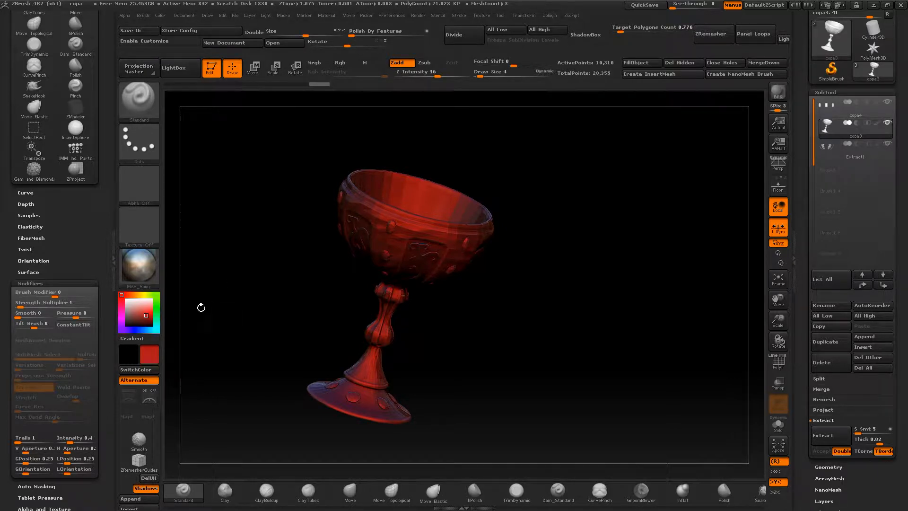
Step: Pick white as the colour and fill the whole chalice with colour and material in Mrgb mode
{"action": "left_click", "coordinate": [155, 352]}
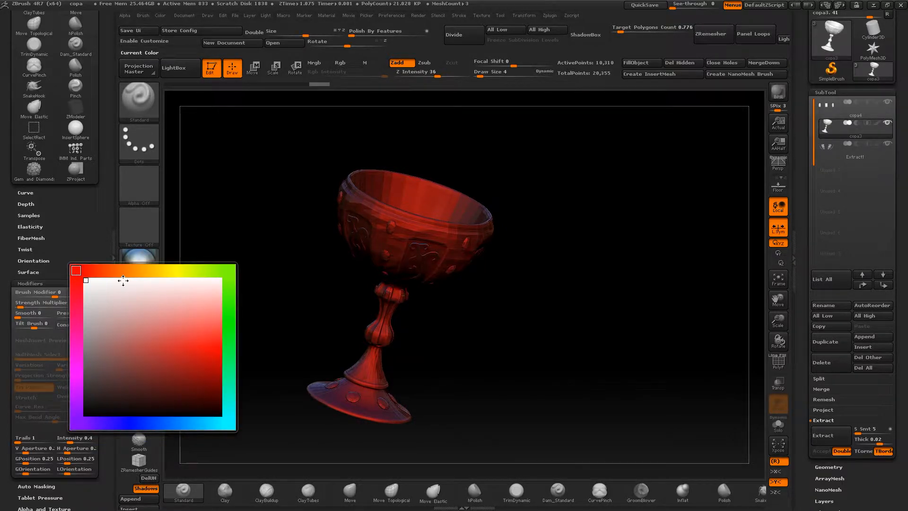
{"action": "left_click", "coordinate": [92, 283]}
{"action": "left_click_drag", "start_coordinate": [563, 264], "coordinate": [596, 264], "text": "shift"}
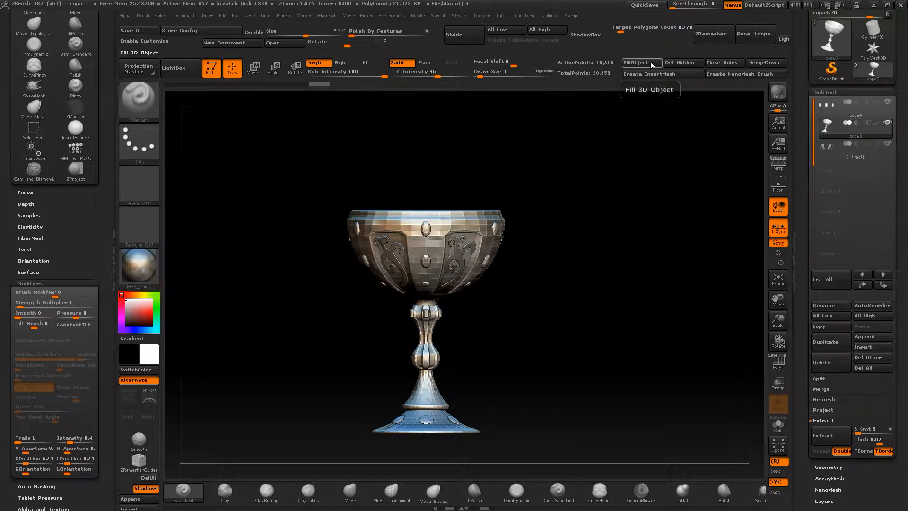
{"action": "left_click_drag", "start_coordinate": [589, 187], "coordinate": [590, 219]}
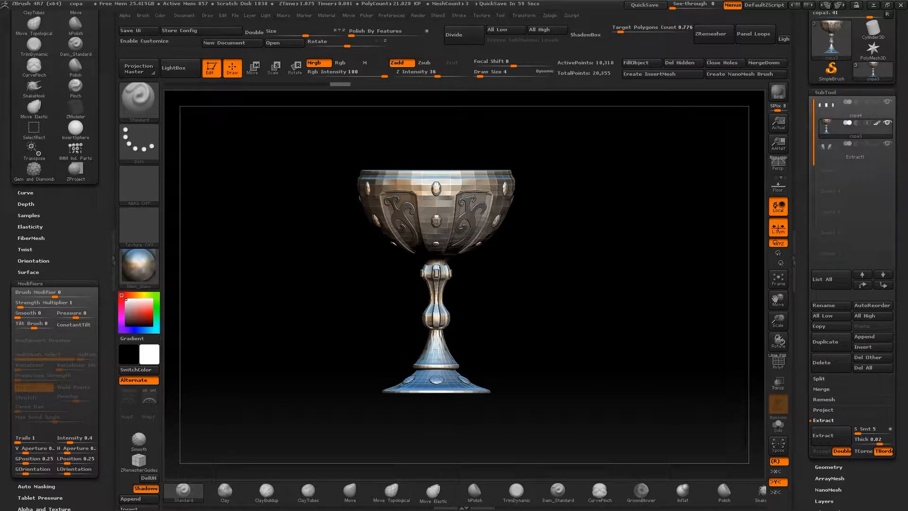
{"action": "left_click_drag", "start_coordinate": [545, 205], "coordinate": [575, 224]}
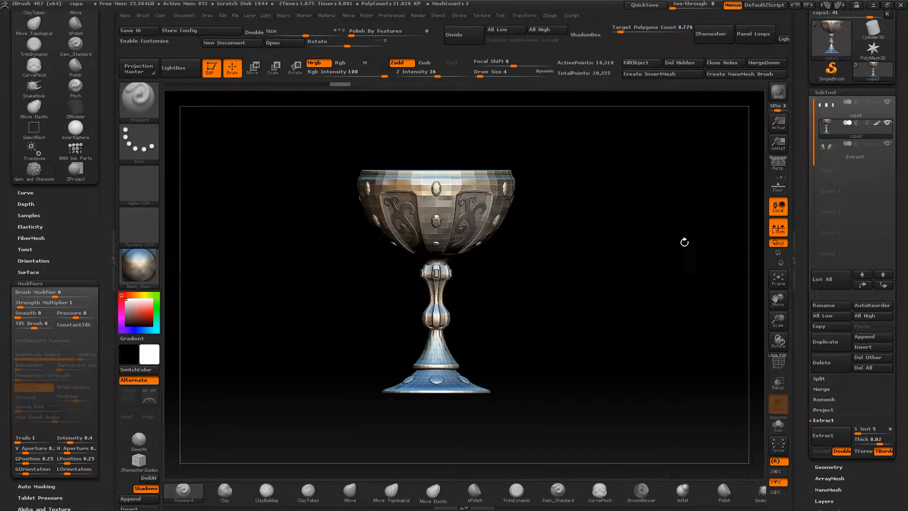
Step: Turn on the polygroup wireframe and switch off the radial symmetry on the chalice
{"action": "left_click", "coordinate": [777, 361]}
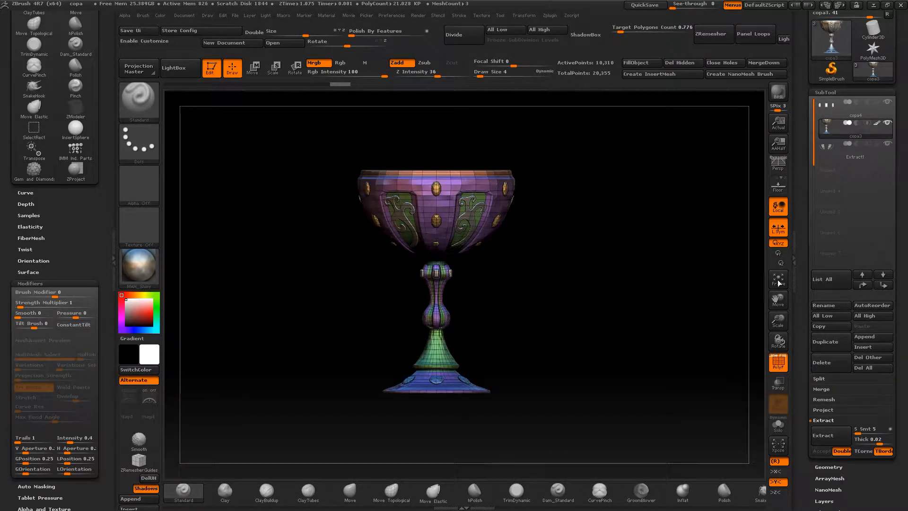
{"action": "left_click_drag", "start_coordinate": [777, 319], "coordinate": [777, 369]}
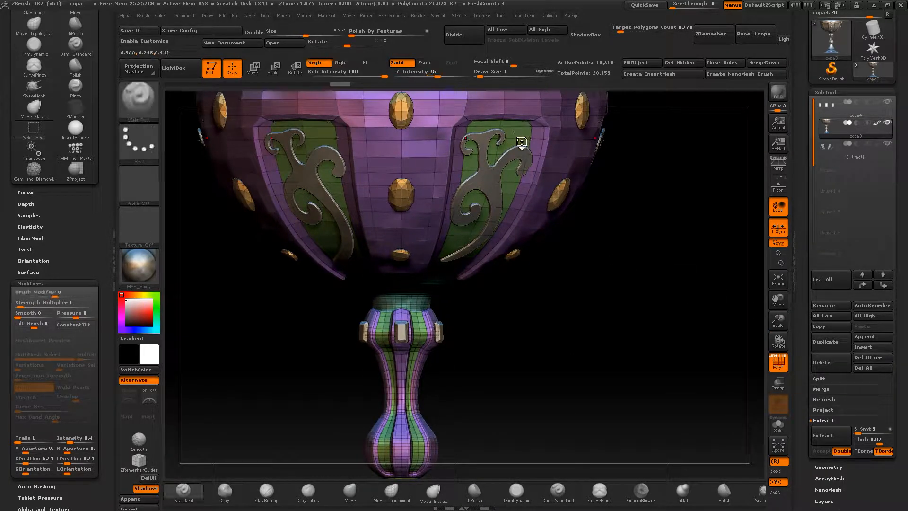
{"action": "key", "text": "x"}
{"action": "left_click", "coordinate": [518, 135], "text": "ctrl+alt+shift"}
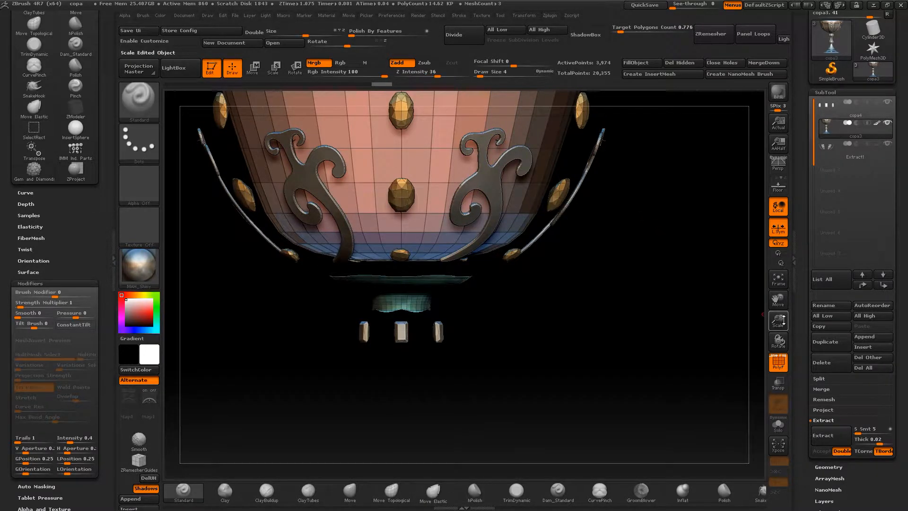
{"action": "left_click_drag", "start_coordinate": [588, 193], "coordinate": [694, 237], "text": "alt"}
{"action": "left_click", "coordinate": [637, 163], "text": "ctrl+alt+shift"}
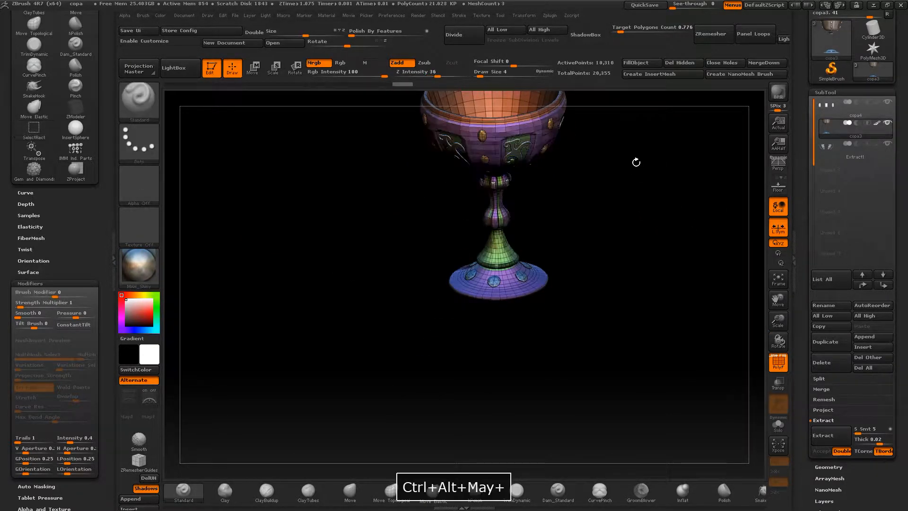
Step: Hide the copa4 and Extract1 subtools and isolate the green panel polygroup of the chalice
{"action": "left_click_drag", "start_coordinate": [637, 162], "coordinate": [614, 254], "text": "alt"}
{"action": "left_click_drag", "start_coordinate": [780, 322], "coordinate": [759, 265]}
{"action": "left_click", "coordinate": [888, 102]}
{"action": "left_click", "coordinate": [890, 145]}
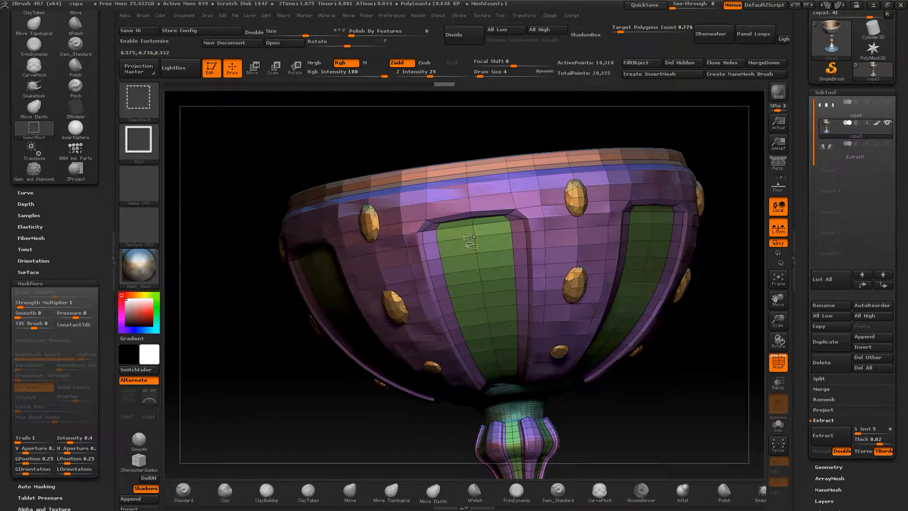
{"action": "left_click", "coordinate": [465, 239], "text": "ctrl+shift"}
{"action": "left_click_drag", "start_coordinate": [310, 182], "coordinate": [548, 294]}
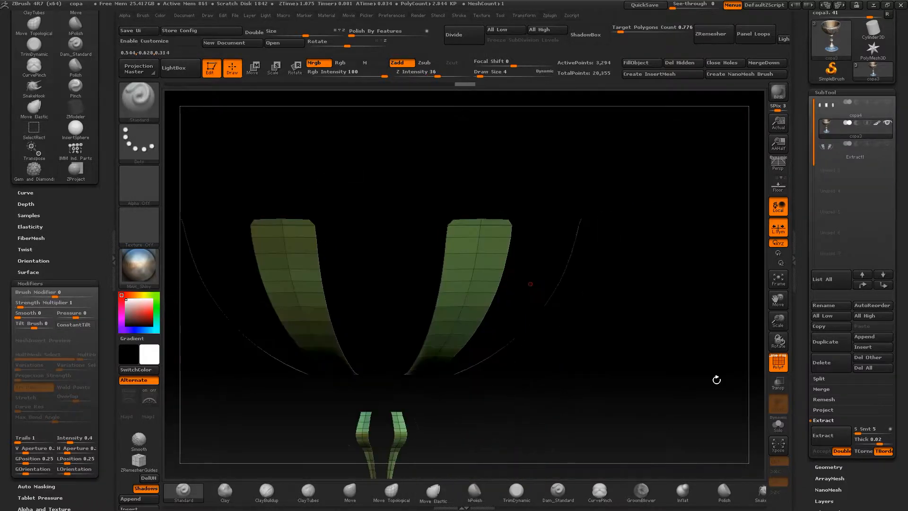
Step: Turn off the wireframe and fill the isolated panel polygroup with a gold-yellow colour
{"action": "left_click", "coordinate": [783, 361]}
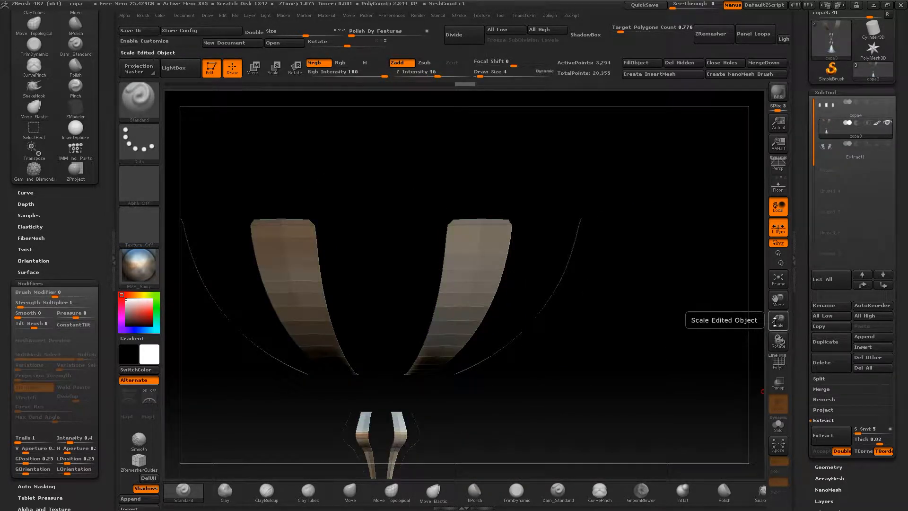
{"action": "left_click_drag", "start_coordinate": [778, 322], "coordinate": [746, 254]}
{"action": "left_click_drag", "start_coordinate": [577, 313], "coordinate": [321, 304]}
{"action": "left_click", "coordinate": [152, 354]}
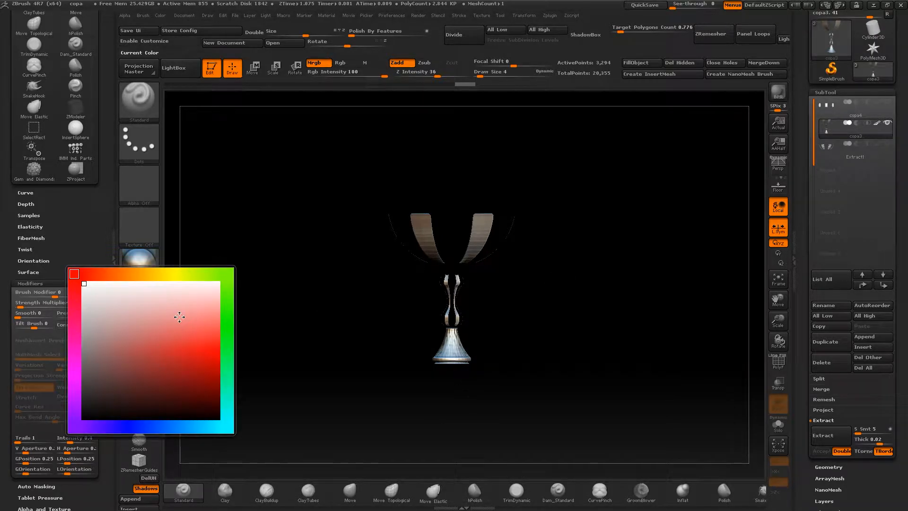
{"action": "left_click", "coordinate": [153, 279]}
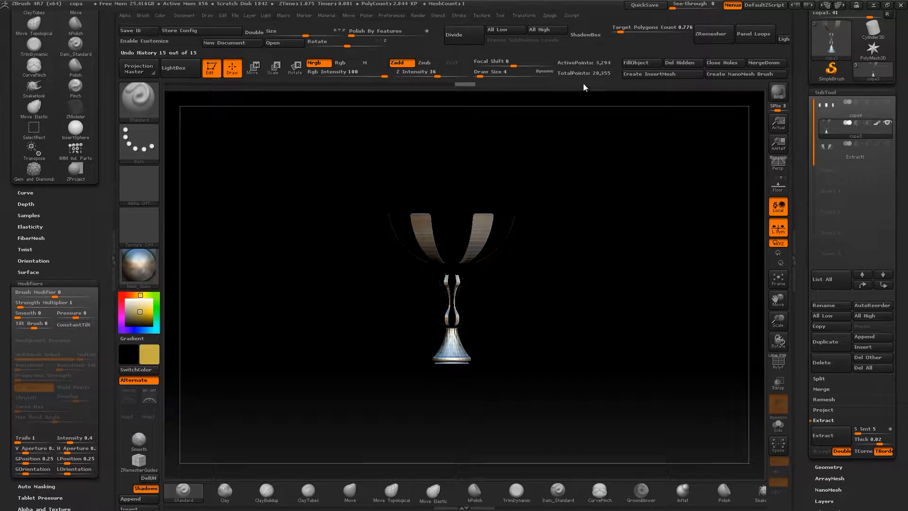
{"action": "left_click_drag", "start_coordinate": [344, 280], "coordinate": [367, 223]}
{"action": "left_click", "coordinate": [657, 64]}
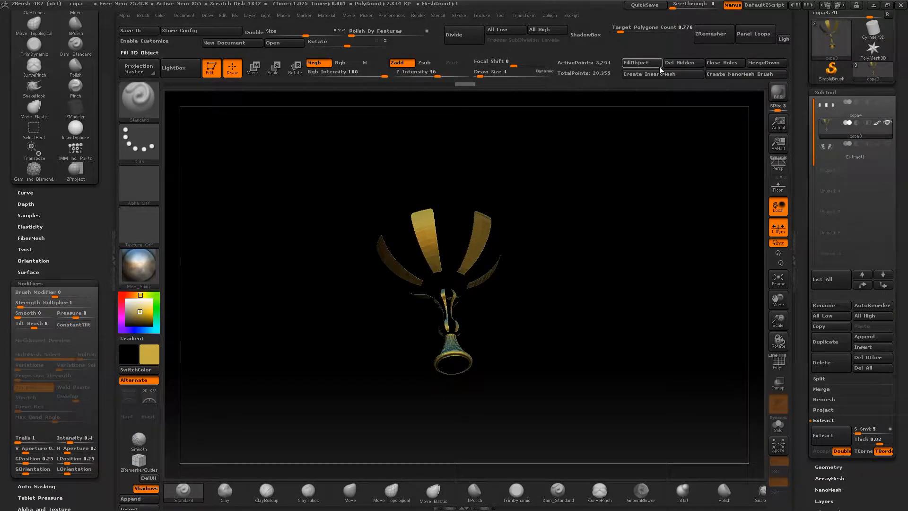
Step: Unhide all polygroups so the whole chalice is displayed
{"action": "left_click_drag", "start_coordinate": [597, 203], "coordinate": [590, 230]}
{"action": "left_click_drag", "start_coordinate": [576, 273], "coordinate": [575, 227]}
{"action": "mouse_move", "coordinate": [575, 227]}
{"action": "left_mouse_down", "text": "alt"}
{"action": "mouse_move", "coordinate": [570, 252]}
{"action": "mouse_move", "coordinate": [605, 184]}
{"action": "mouse_move", "coordinate": [572, 290]}
{"action": "mouse_move", "coordinate": [591, 274]}
{"action": "mouse_move", "coordinate": [594, 294]}
{"action": "mouse_move", "coordinate": [598, 244]}
{"action": "mouse_move", "coordinate": [623, 198]}
{"action": "mouse_move", "coordinate": [610, 217]}
{"action": "mouse_move", "coordinate": [594, 208]}
{"action": "mouse_move", "coordinate": [599, 284]}
{"action": "mouse_move", "coordinate": [613, 290]}
{"action": "mouse_move", "coordinate": [615, 259]}
{"action": "left_mouse_up", "text": "alt"}
{"action": "left_click", "coordinate": [594, 270], "text": "ctrl+alt+shift"}
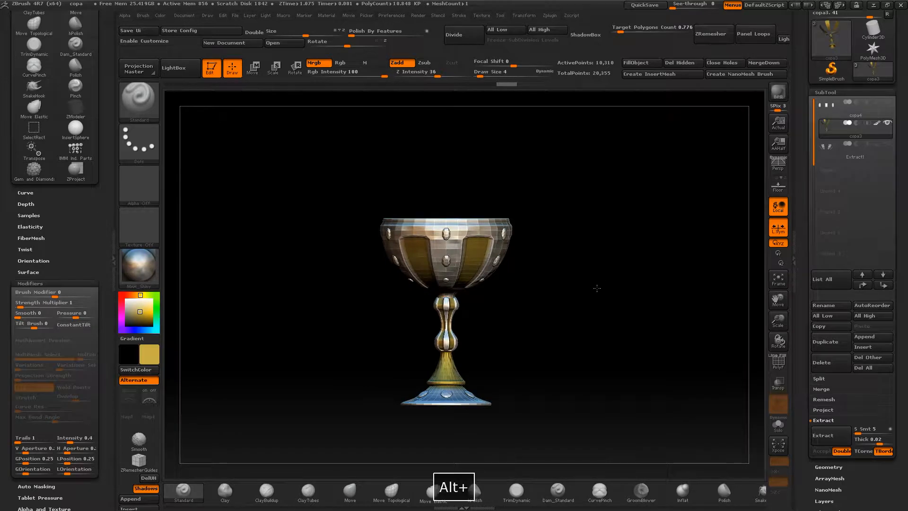
Step: Turn on the wireframe and isolate the polygroup of the bowl's rim and interior
{"action": "left_click_drag", "start_coordinate": [594, 287], "coordinate": [520, 253], "text": "alt"}
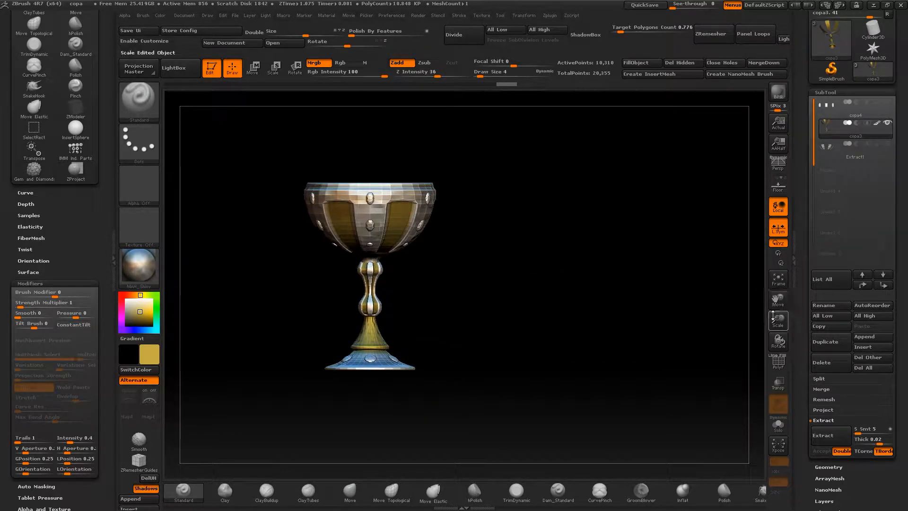
{"action": "left_click_drag", "start_coordinate": [773, 315], "coordinate": [780, 324]}
{"action": "left_click_drag", "start_coordinate": [464, 259], "coordinate": [486, 296], "text": "alt"}
{"action": "mouse_move", "coordinate": [540, 241]}
{"action": "left_mouse_down"}
{"action": "mouse_move", "coordinate": [544, 282]}
{"action": "mouse_move", "coordinate": [543, 257]}
{"action": "left_mouse_up"}
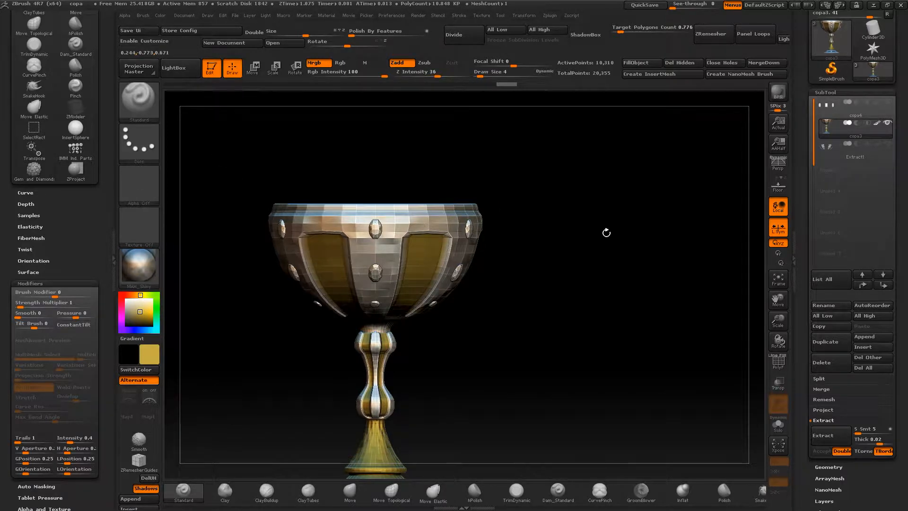
{"action": "left_click", "coordinate": [781, 365]}
{"action": "key", "text": "ctrl+shift"}
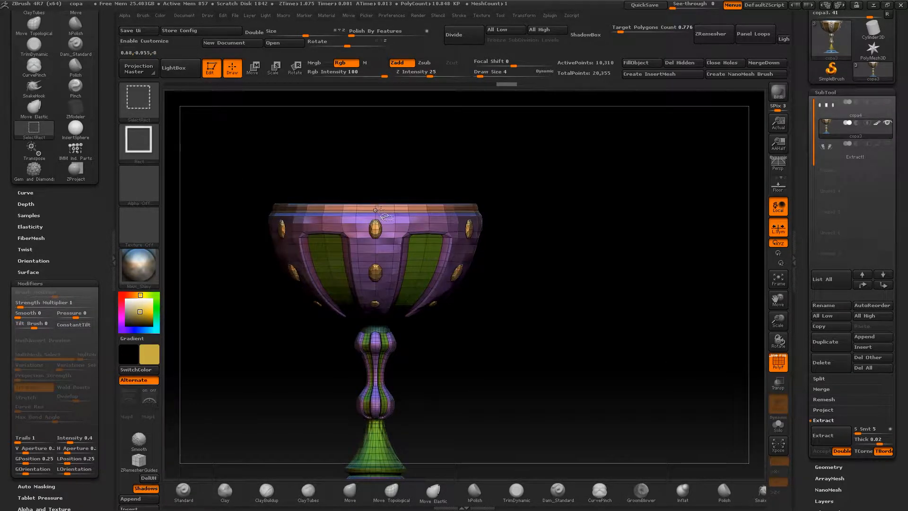
{"action": "left_click", "coordinate": [376, 210], "text": "ctrl+shift"}
{"action": "mouse_move", "coordinate": [509, 154]}
{"action": "left_mouse_down"}
{"action": "mouse_move", "coordinate": [522, 177]}
{"action": "mouse_move", "coordinate": [562, 91]}
{"action": "left_mouse_up"}
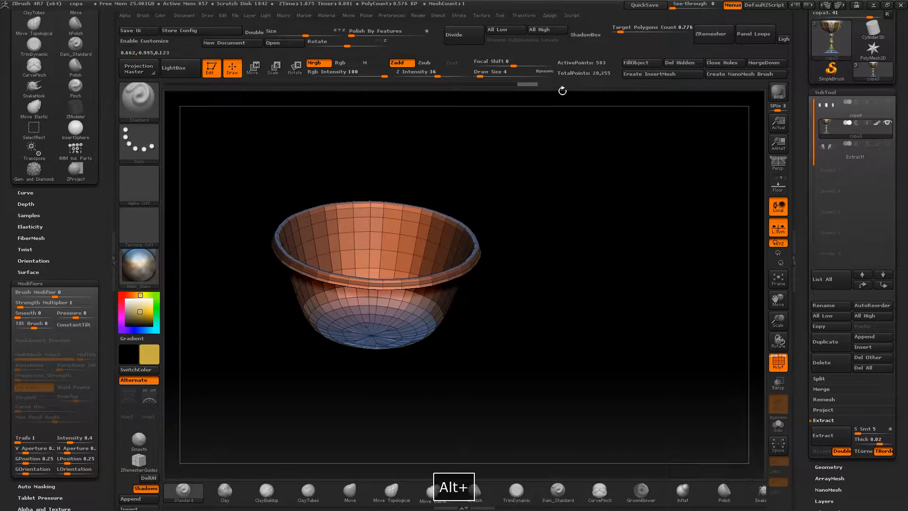
Step: Fill the rim and interior polygroup with gold, turn off the wireframe and unhide the whole chalice
{"action": "left_click", "coordinate": [651, 64]}
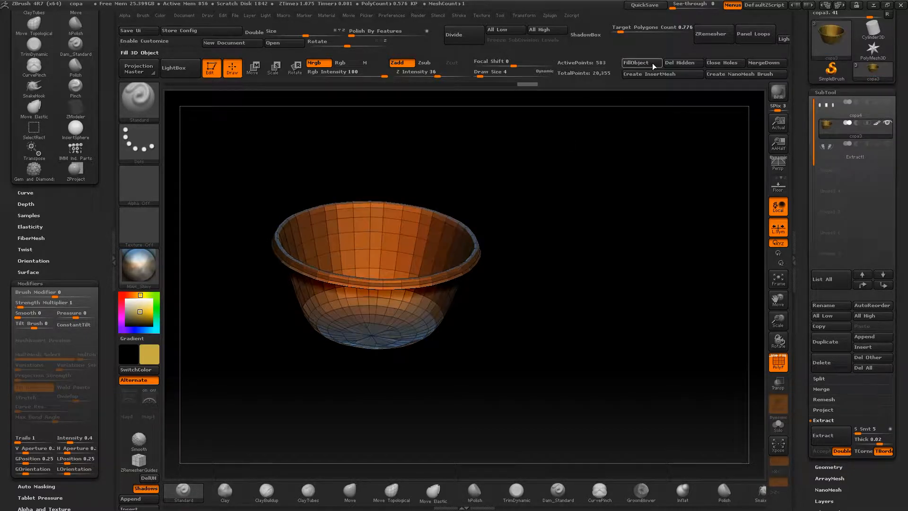
{"action": "left_click", "coordinate": [785, 364]}
{"action": "left_click_drag", "start_coordinate": [610, 258], "coordinate": [570, 157], "text": "shift"}
{"action": "left_click", "coordinate": [589, 232], "text": "ctrl+alt+shift"}
{"action": "left_click_drag", "start_coordinate": [586, 239], "coordinate": [561, 208]}
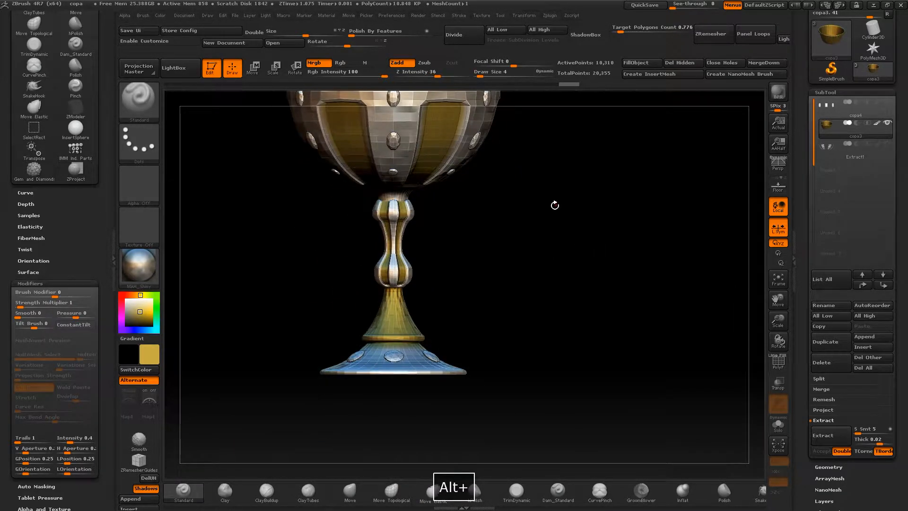
Step: Divide the chalice mesh repeatedly with smoothing on, up to subdivision level 5
{"action": "left_click_drag", "start_coordinate": [489, 182], "coordinate": [498, 232], "text": "alt"}
{"action": "left_click_drag", "start_coordinate": [777, 323], "coordinate": [743, 398]}
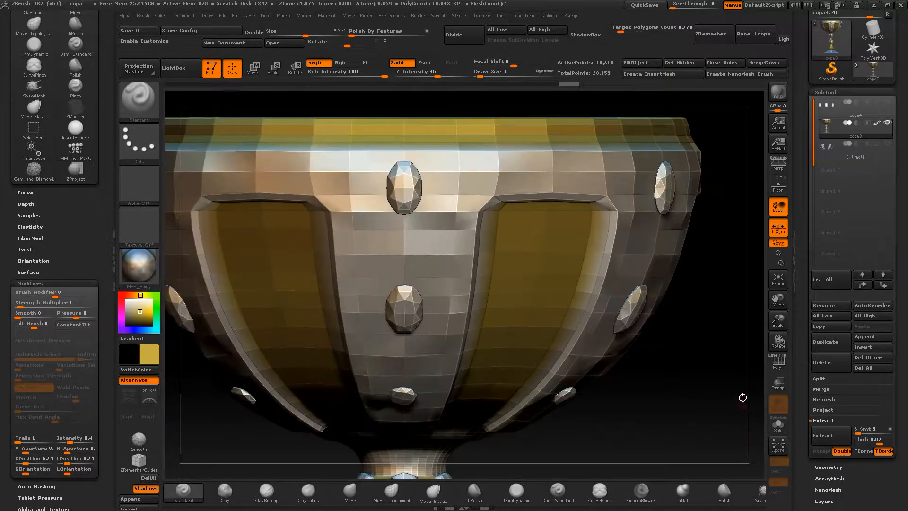
{"action": "left_click_drag", "start_coordinate": [755, 326], "coordinate": [732, 279], "text": "alt"}
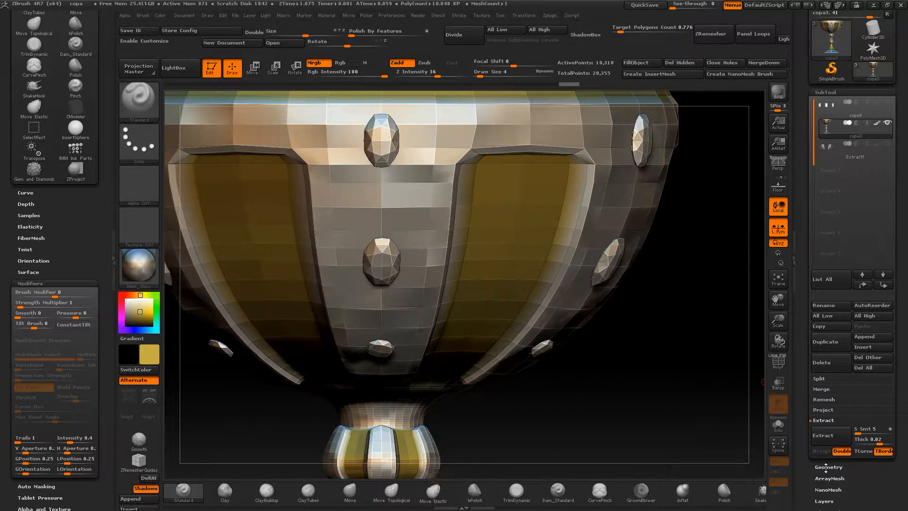
{"action": "left_click", "coordinate": [825, 468]}
{"action": "left_click", "coordinate": [825, 180]}
{"action": "left_click", "coordinate": [825, 179]}
{"action": "left_click", "coordinate": [825, 177]}
Step: Isolate the gold panel polygroup on the subdivided chalice
{"action": "left_click_drag", "start_coordinate": [777, 324], "coordinate": [776, 300]}
{"action": "left_click_drag", "start_coordinate": [649, 259], "coordinate": [615, 360], "text": "alt"}
{"action": "left_click_drag", "start_coordinate": [581, 259], "coordinate": [610, 270]}
{"action": "left_click", "coordinate": [274, 270], "text": "ctrl+alt+shift"}
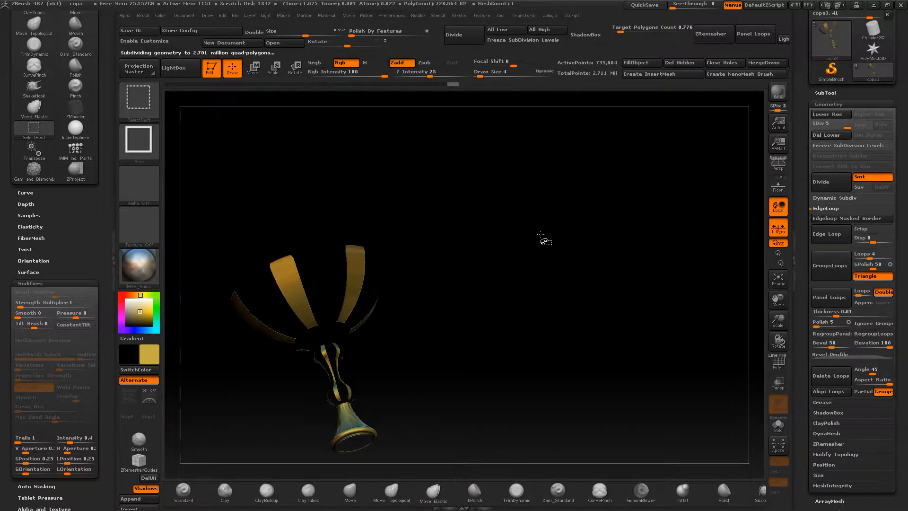
Step: Unhide the whole chalice, face it frontally and mask the top edge of the bowl's rim
{"action": "left_click", "coordinate": [544, 240], "text": "ctrl+alt+shift"}
{"action": "mouse_move", "coordinate": [549, 203]}
{"action": "left_mouse_down"}
{"action": "mouse_move", "coordinate": [523, 274]}
{"action": "mouse_move", "coordinate": [521, 245]}
{"action": "left_mouse_up"}
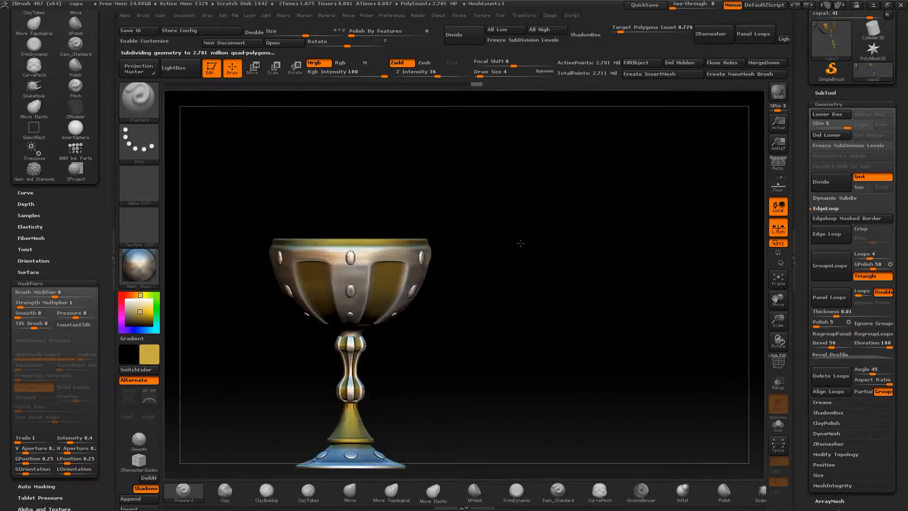
{"action": "left_click_drag", "start_coordinate": [202, 219], "coordinate": [479, 244], "text": "ctrl"}
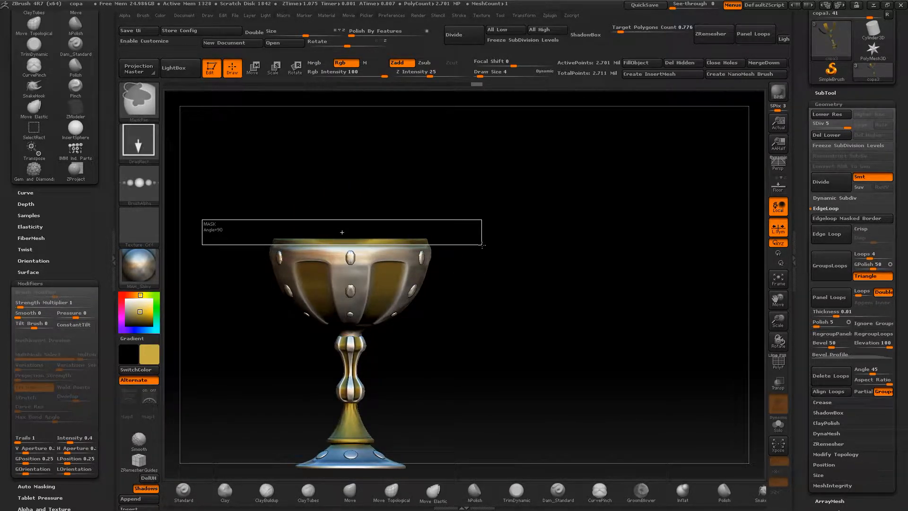
{"action": "left_click_drag", "start_coordinate": [484, 244], "coordinate": [537, 191], "text": "ctrl"}
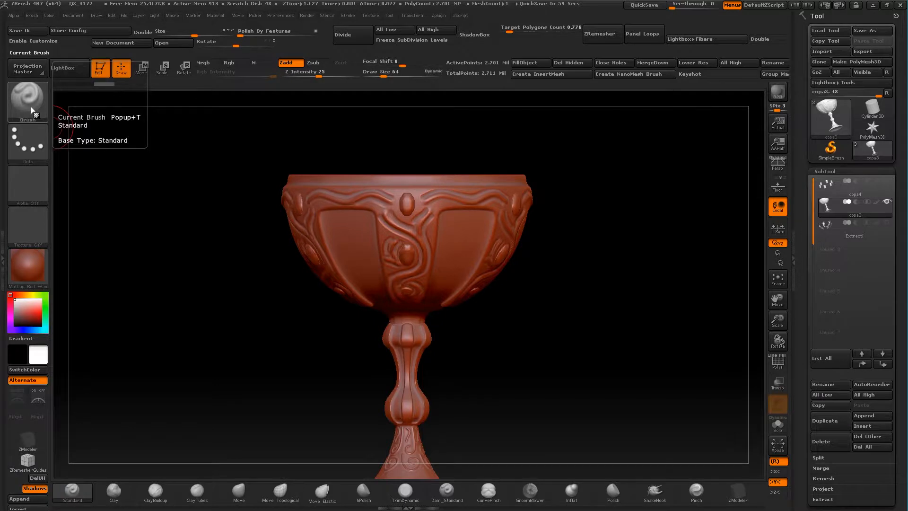
Step: Set the Standard brush's stroke to DragRect and import all alphas from the EFECTOS GRUNGE 2 folder
{"action": "left_click", "coordinate": [31, 149]}
{"action": "left_click", "coordinate": [124, 158]}
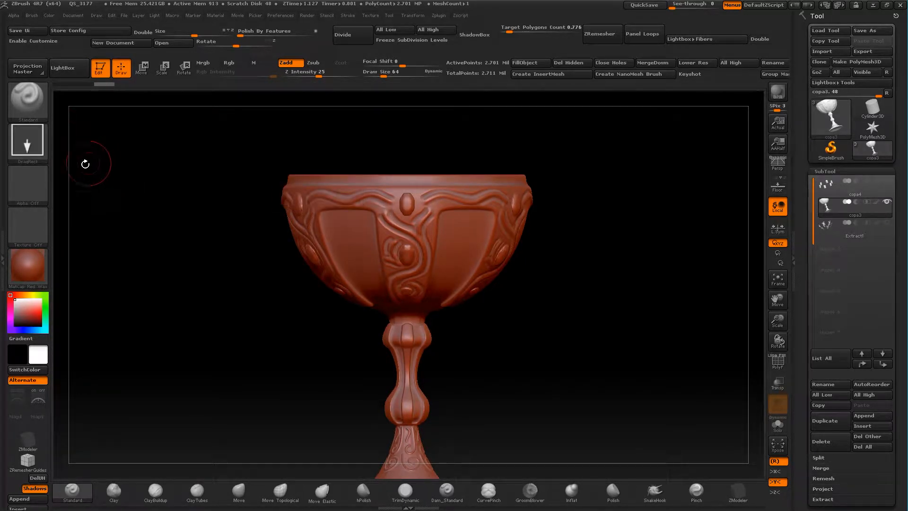
{"action": "left_click", "coordinate": [37, 187]}
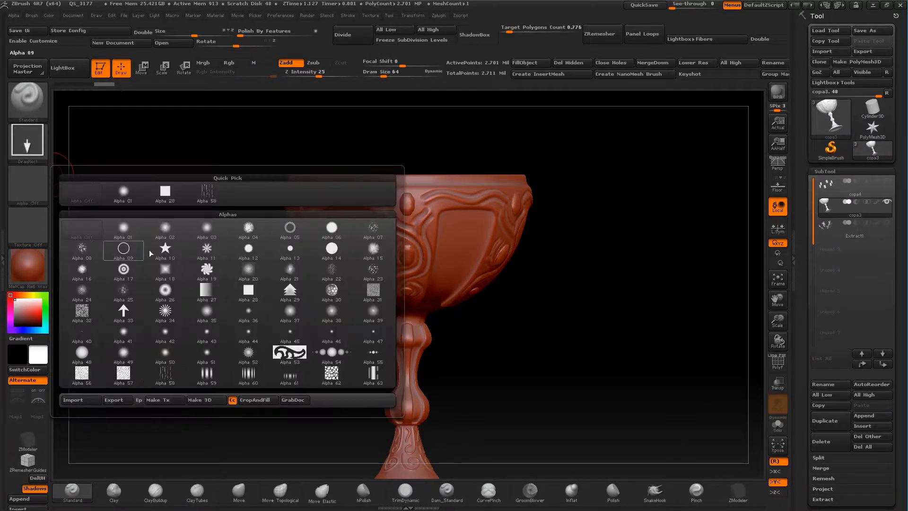
{"action": "left_click", "coordinate": [81, 401]}
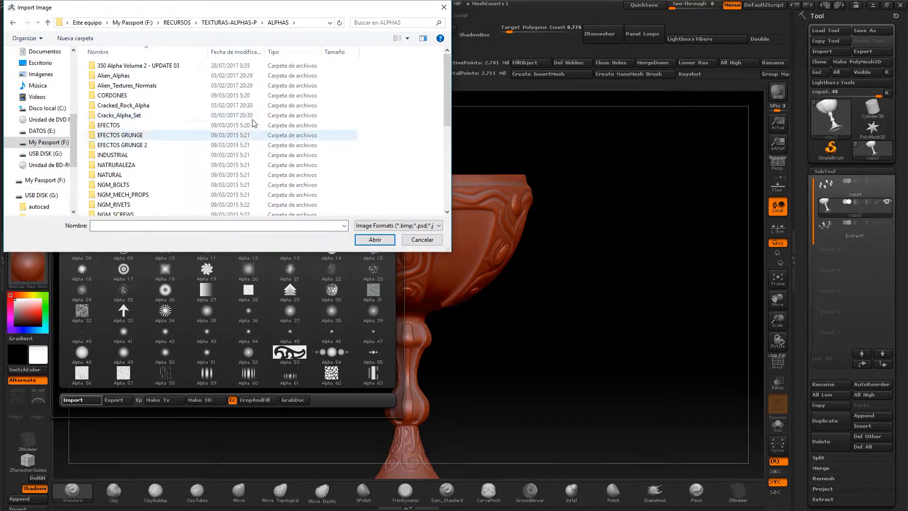
{"action": "scroll", "coordinate": [138, 120], "scroll_direction": "up", "scroll_amount": 1}
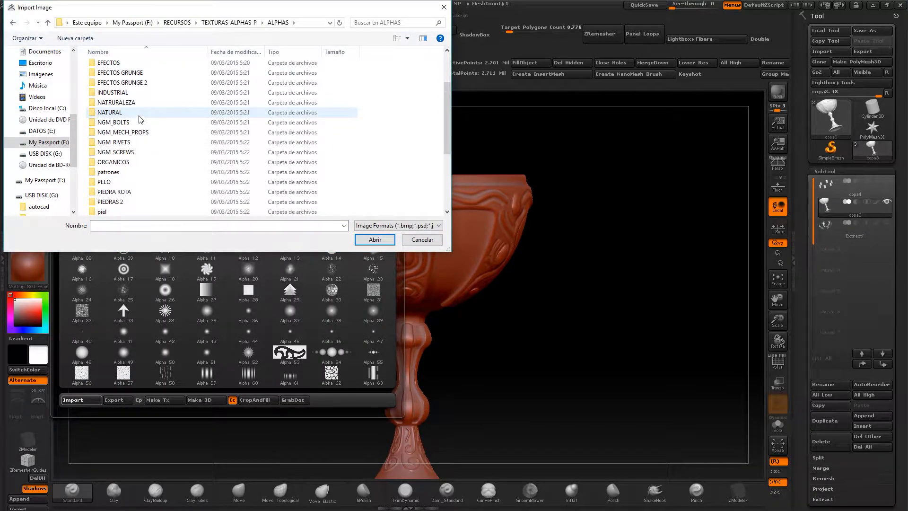
{"action": "scroll", "coordinate": [141, 137], "scroll_direction": "down", "scroll_amount": 3}
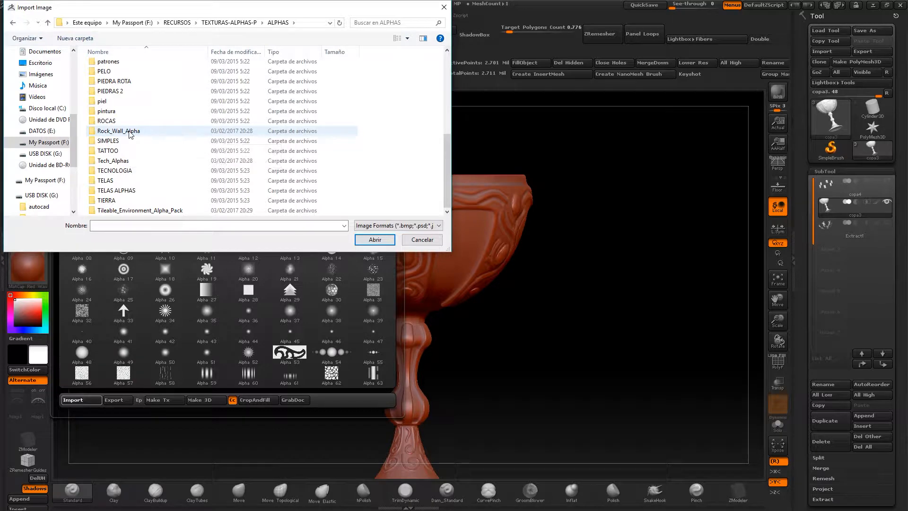
{"action": "scroll", "coordinate": [129, 122], "scroll_direction": "up", "scroll_amount": 6}
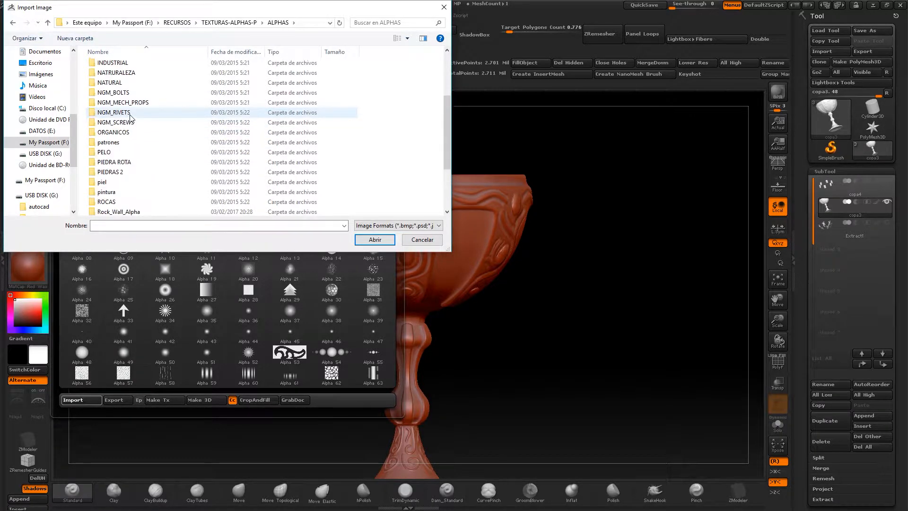
{"action": "double_click", "coordinate": [127, 145]}
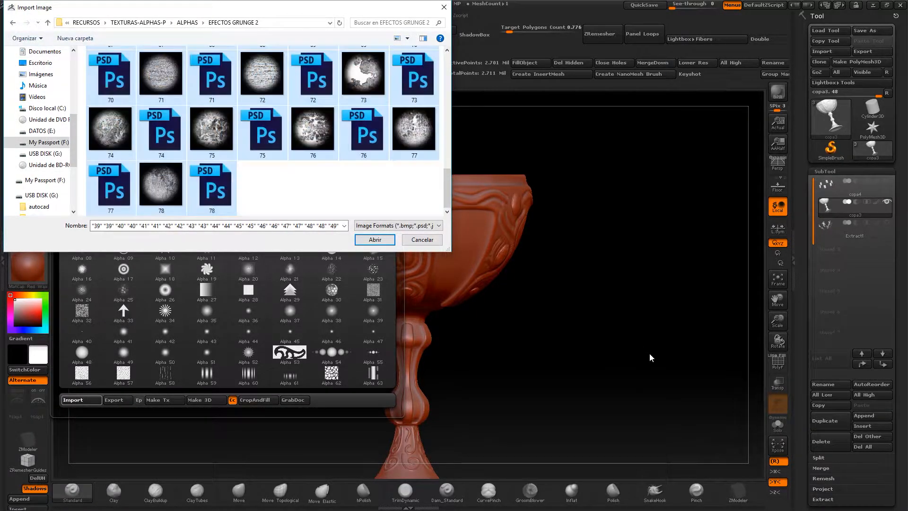
{"action": "left_click", "coordinate": [375, 240]}
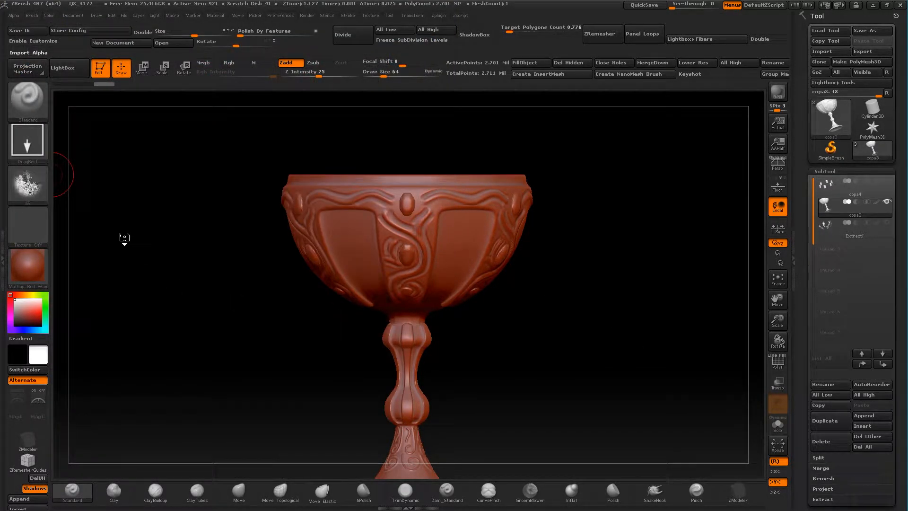
Step: Choose grunge alpha 71 for the brush, undo the test stamp on the bowl and set Z Intensity to 2
{"action": "left_click", "coordinate": [27, 185]}
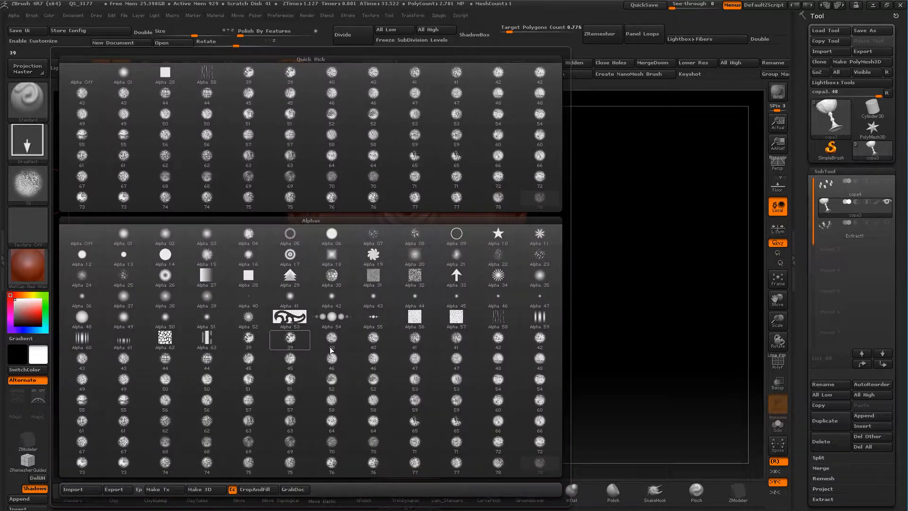
{"action": "left_click", "coordinate": [415, 442]}
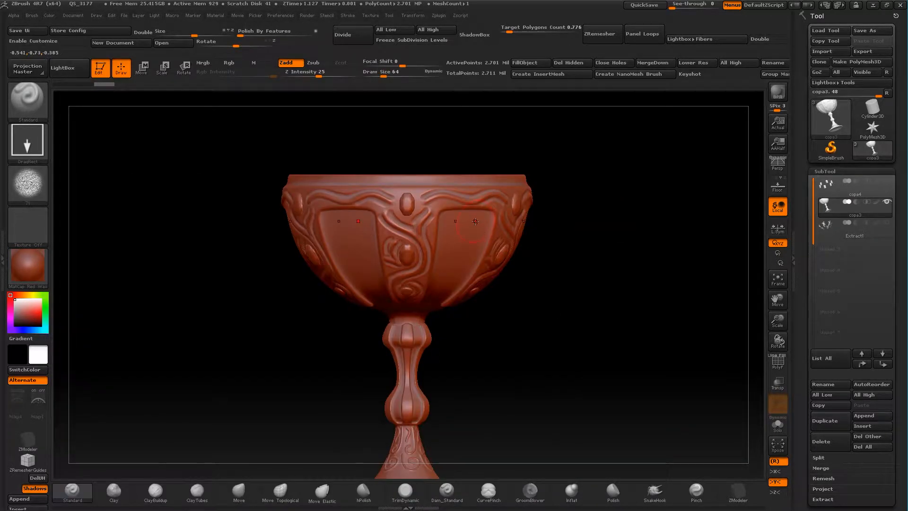
{"action": "key", "text": "ctrl+z"}
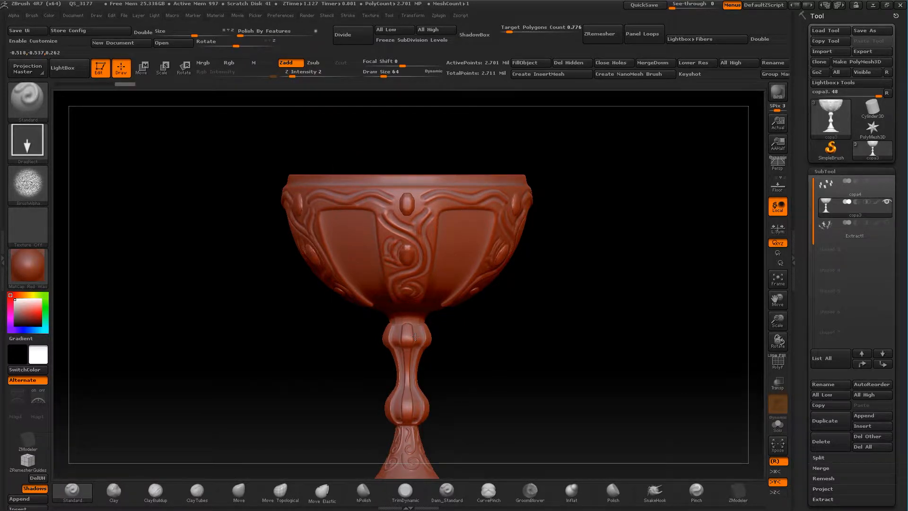
Step: Stamp the faint grunge texture over the panels and ornaments all around the outside of the bowl
{"action": "left_click_drag", "start_coordinate": [593, 352], "coordinate": [363, 294]}
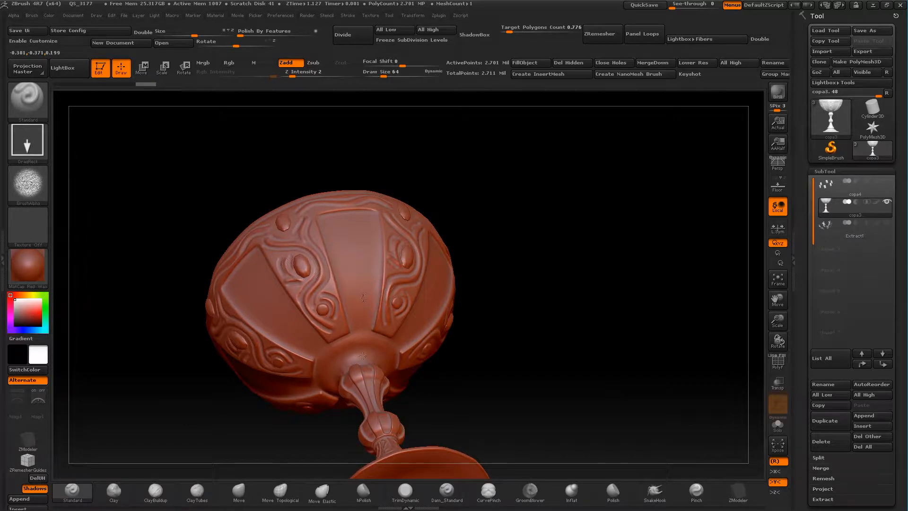
{"action": "left_click_drag", "start_coordinate": [585, 237], "coordinate": [444, 284]}
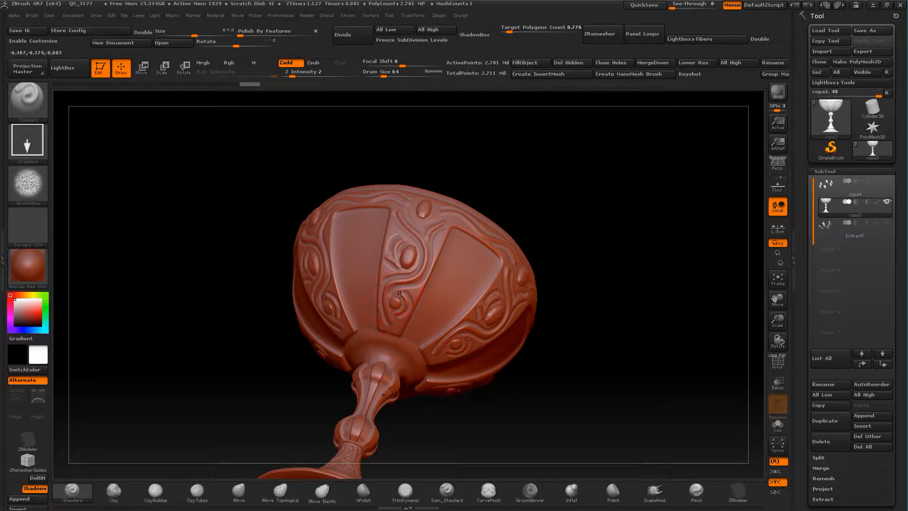
{"action": "mouse_move", "coordinate": [571, 234]}
{"action": "left_mouse_down"}
{"action": "mouse_move", "coordinate": [558, 163]}
{"action": "mouse_move", "coordinate": [487, 209]}
{"action": "left_mouse_up"}
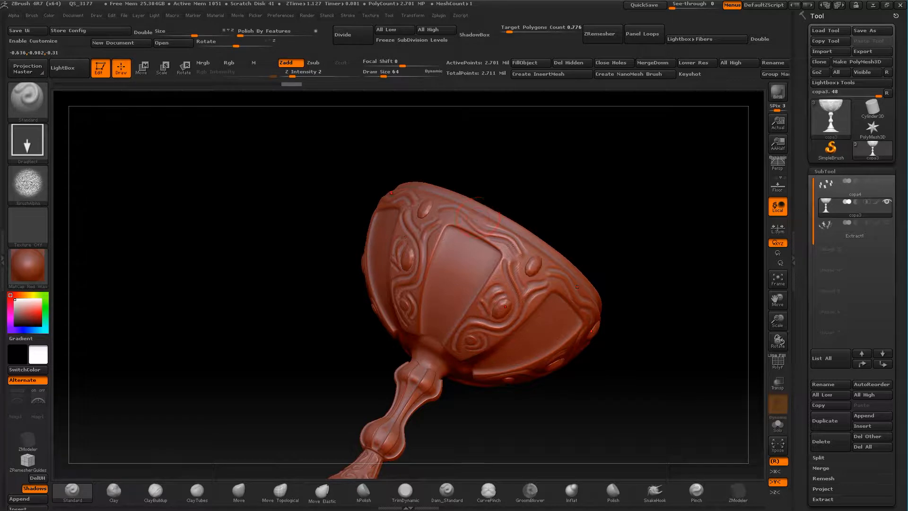
{"action": "left_click_drag", "start_coordinate": [579, 306], "coordinate": [569, 217]}
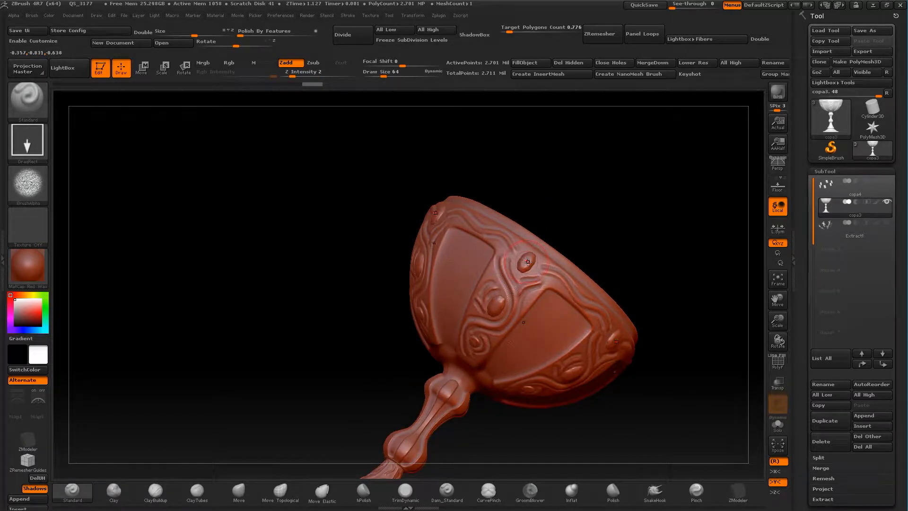
{"action": "left_click_drag", "start_coordinate": [628, 267], "coordinate": [485, 210], "text": "alt"}
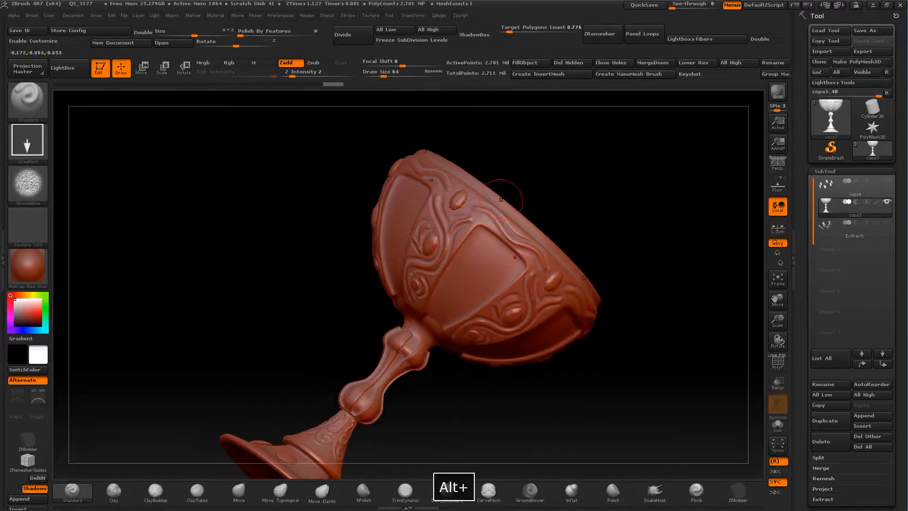
{"action": "left_click_drag", "start_coordinate": [588, 229], "coordinate": [396, 288]}
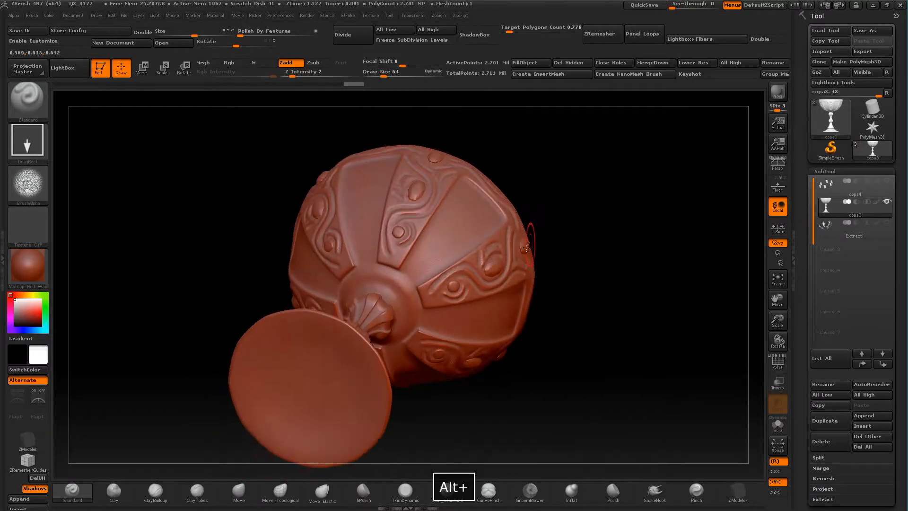
{"action": "left_click_drag", "start_coordinate": [579, 277], "coordinate": [610, 350]}
Step: Stamp the grunge texture over the chalice's stem and its foot, including the underside
{"action": "left_click_drag", "start_coordinate": [447, 380], "coordinate": [496, 222], "text": "alt"}
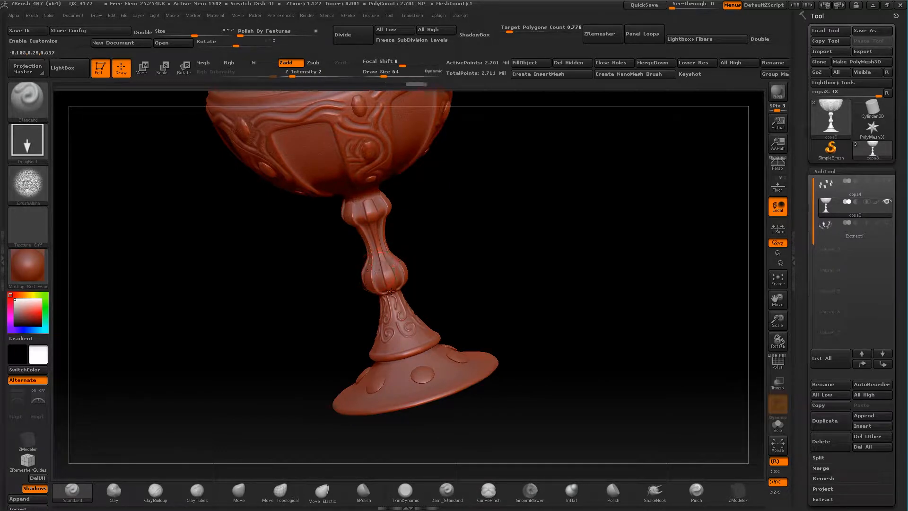
{"action": "left_click_drag", "start_coordinate": [450, 296], "coordinate": [400, 308]}
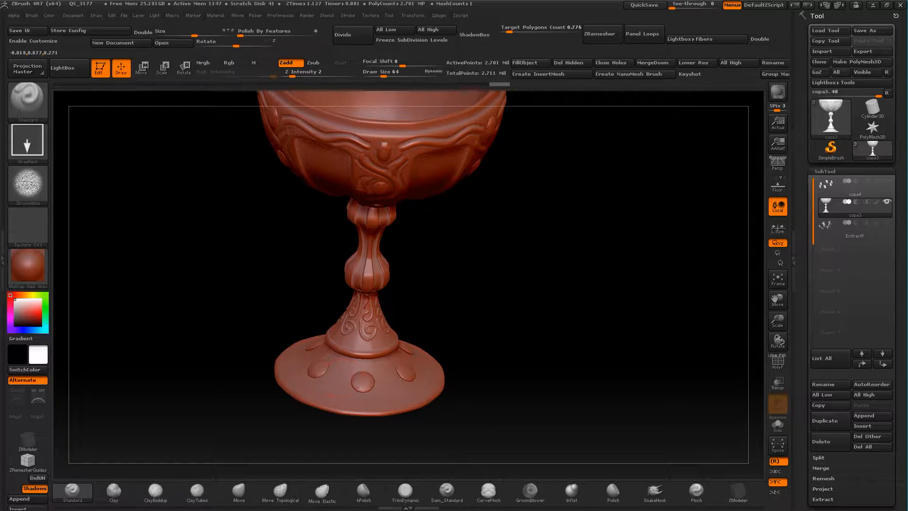
{"action": "left_click_drag", "start_coordinate": [330, 420], "coordinate": [474, 235]}
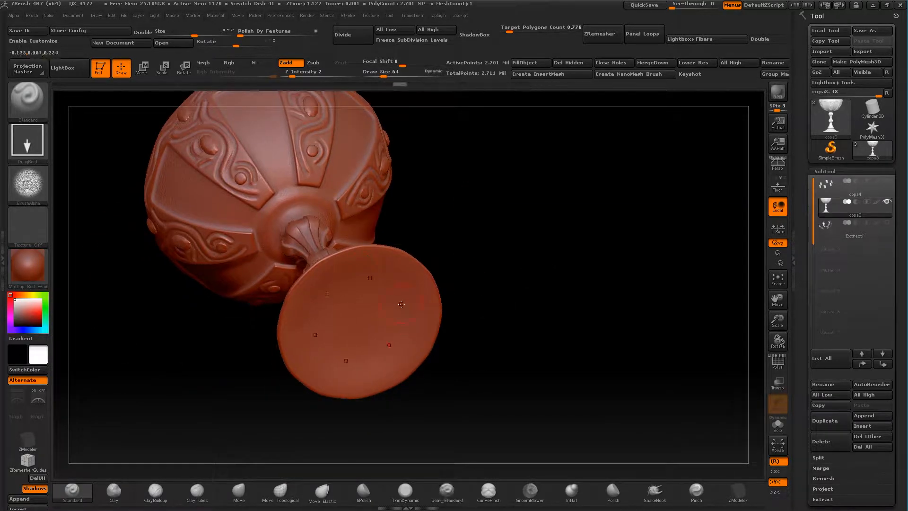
Step: Stamp the grunge texture over the inner walls and bottom of the bowl
{"action": "left_click_drag", "start_coordinate": [489, 171], "coordinate": [582, 289]}
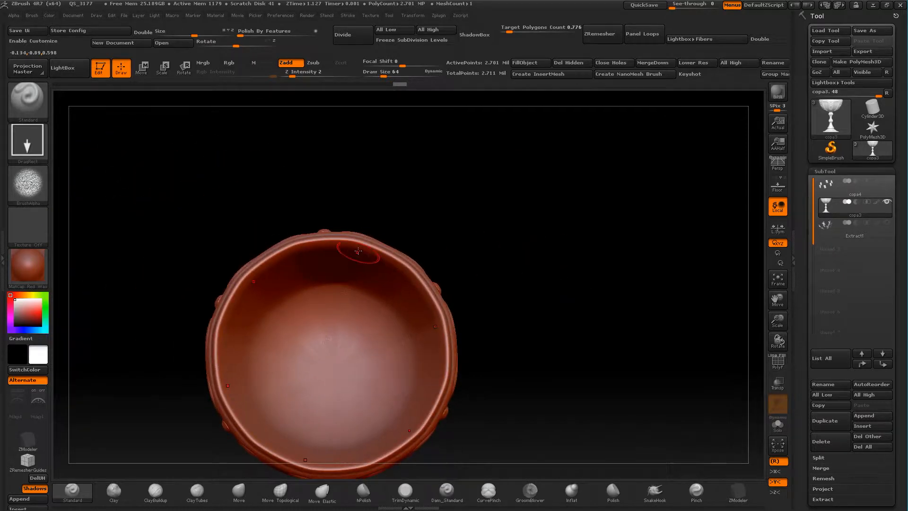
{"action": "left_click_drag", "start_coordinate": [453, 269], "coordinate": [328, 322]}
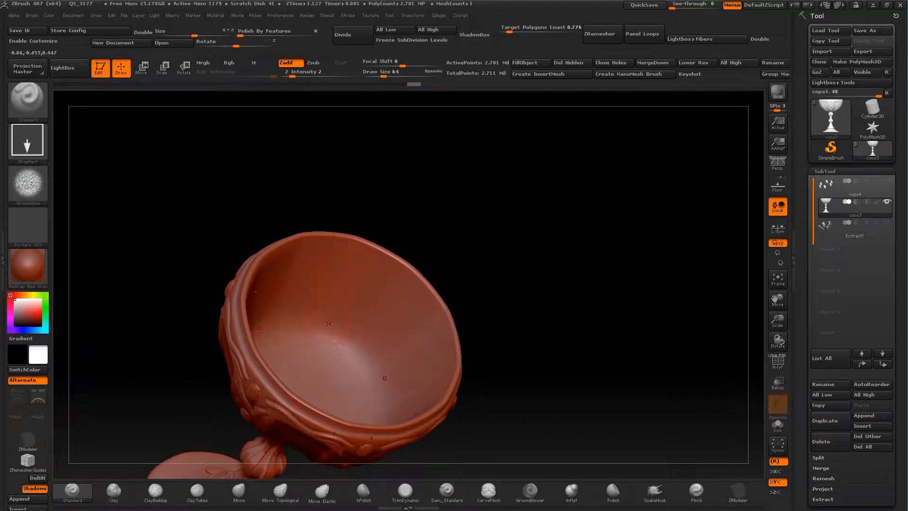
{"action": "left_click_drag", "start_coordinate": [373, 399], "coordinate": [407, 338]}
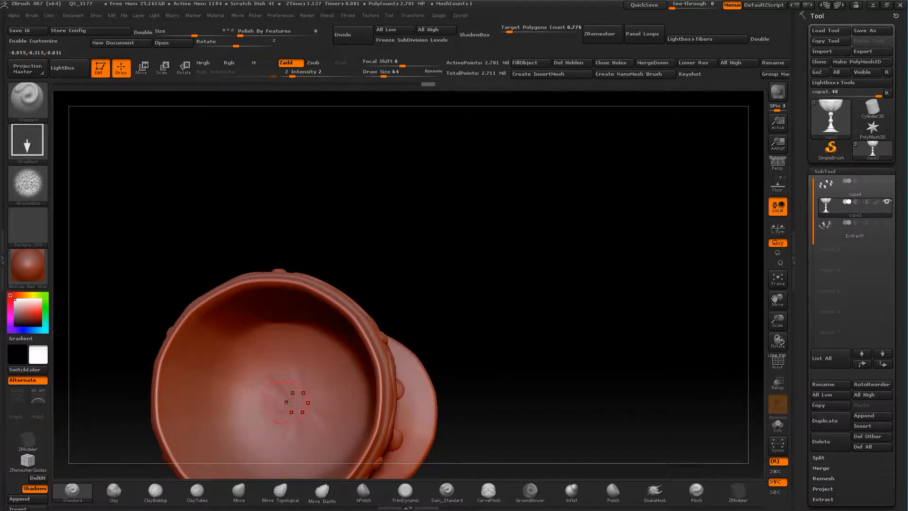
{"action": "left_click_drag", "start_coordinate": [496, 353], "coordinate": [392, 203]}
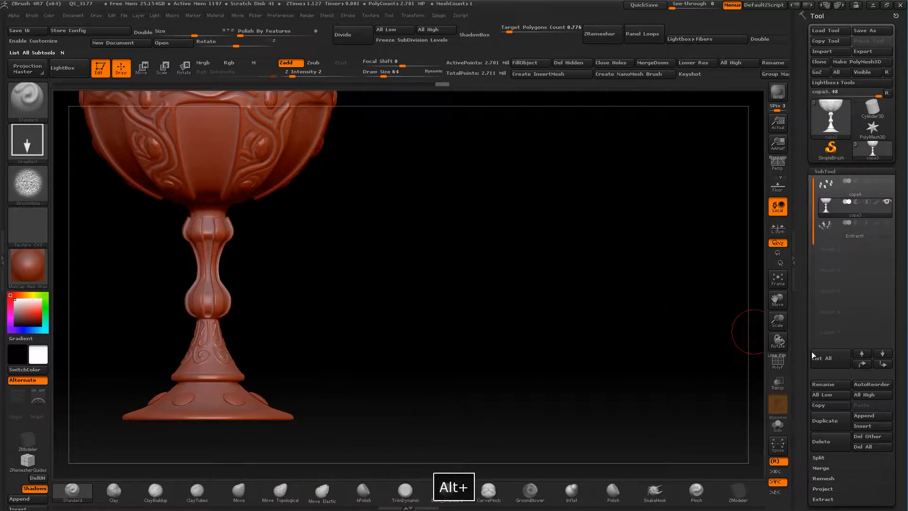
{"action": "left_click_drag", "start_coordinate": [784, 323], "coordinate": [616, 292]}
{"action": "left_click_drag", "start_coordinate": [777, 323], "coordinate": [633, 319]}
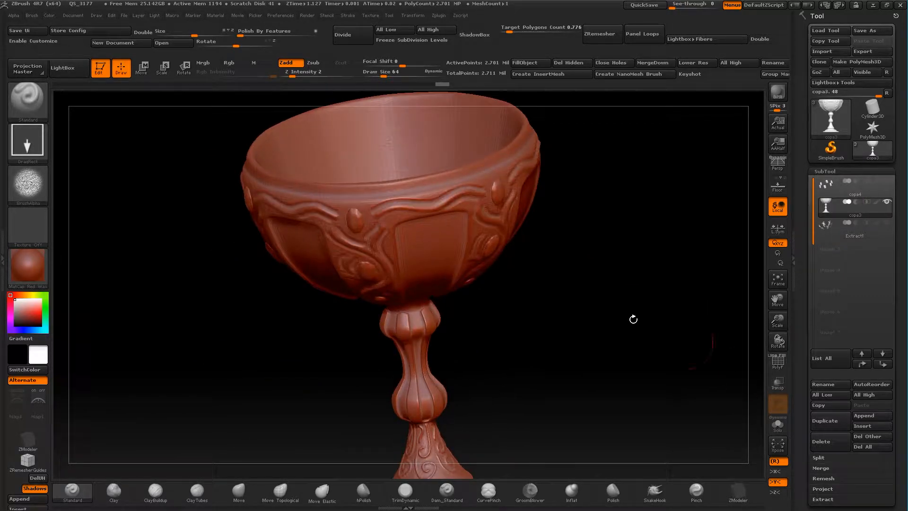
Step: Import all alphas from the PIEDRA ROTA folder and choose XMD_Fissure4_D as the brush alpha
{"action": "left_click", "coordinate": [25, 186]}
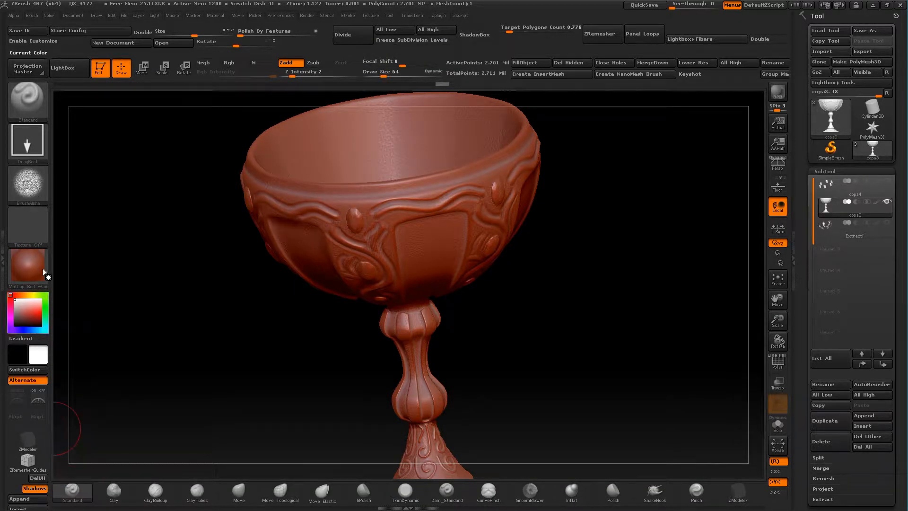
{"action": "left_click", "coordinate": [29, 181]}
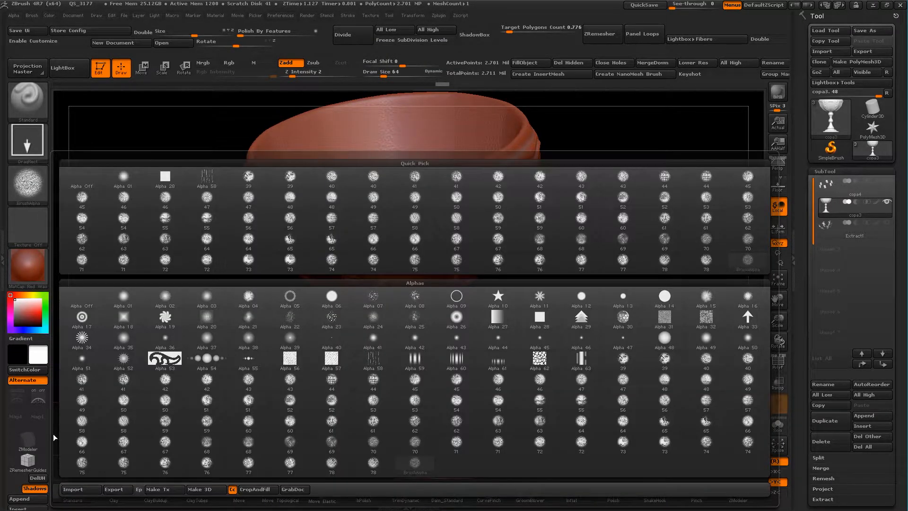
{"action": "left_click", "coordinate": [82, 490]}
{"action": "scroll", "coordinate": [149, 139], "scroll_direction": "down", "scroll_amount": 3}
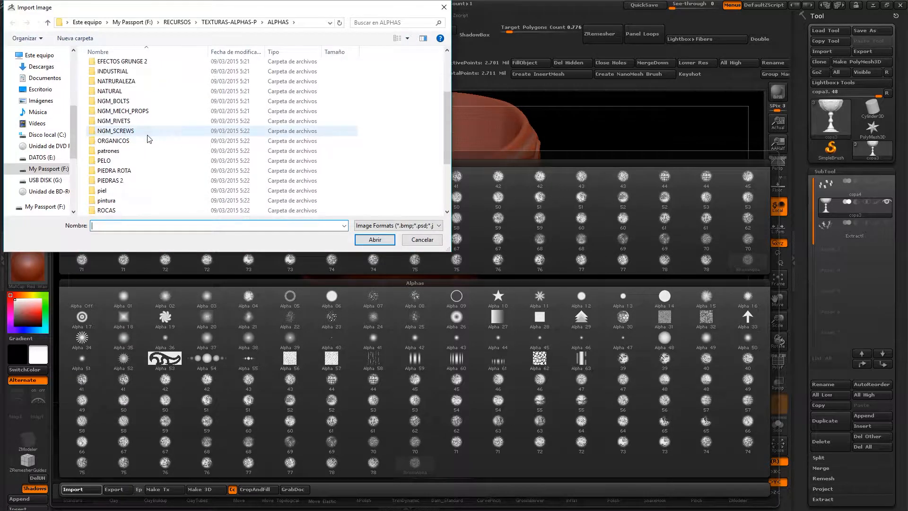
{"action": "double_click", "coordinate": [128, 142]}
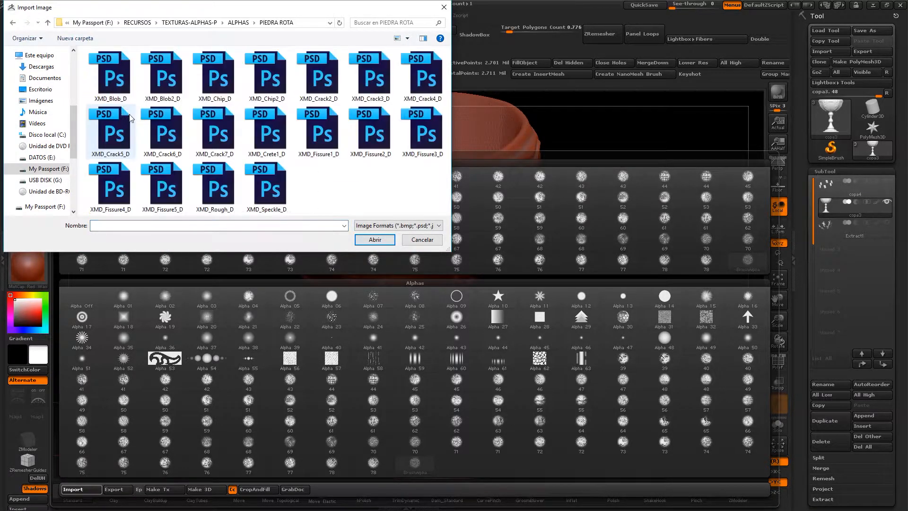
{"action": "key", "text": "ctrl+a"}
{"action": "left_click", "coordinate": [364, 240]}
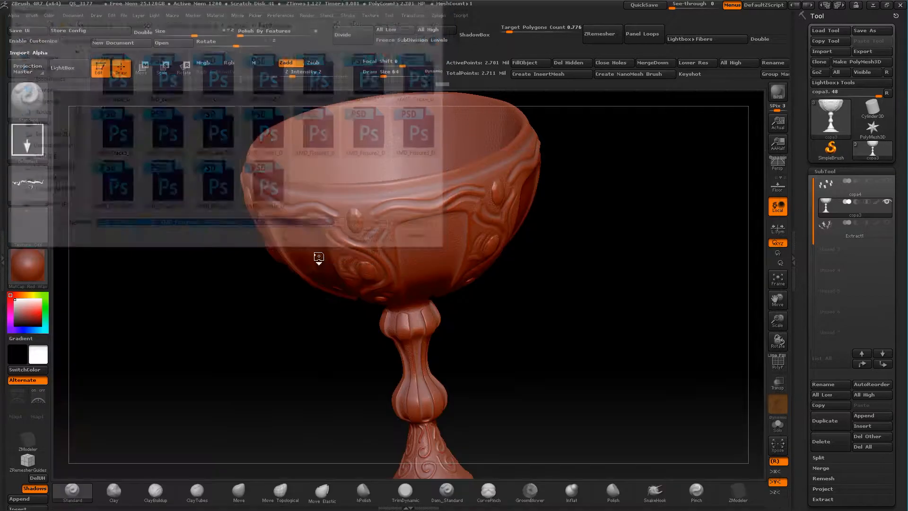
{"action": "left_click", "coordinate": [33, 184]}
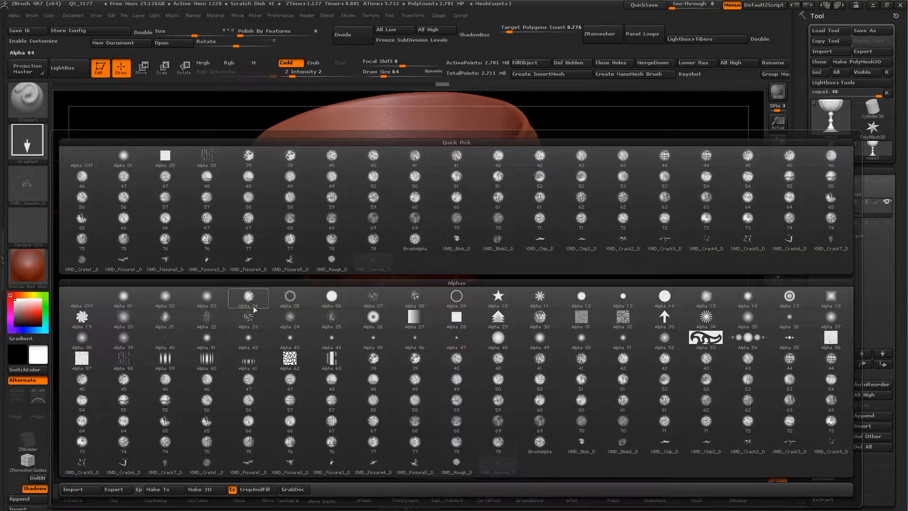
{"action": "left_click", "coordinate": [391, 469]}
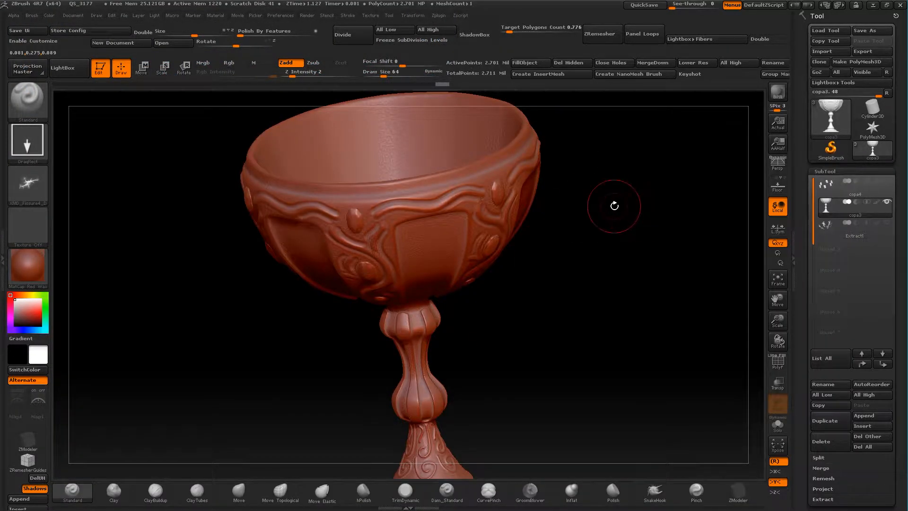
Step: Try stamping the fissure alpha in additive mode at Z Intensity 19 on a bowl panel and the rim, and undo the stamps
{"action": "mouse_move", "coordinate": [618, 223]}
{"action": "left_mouse_down"}
{"action": "mouse_move", "coordinate": [626, 197]}
{"action": "mouse_move", "coordinate": [623, 210]}
{"action": "left_mouse_up"}
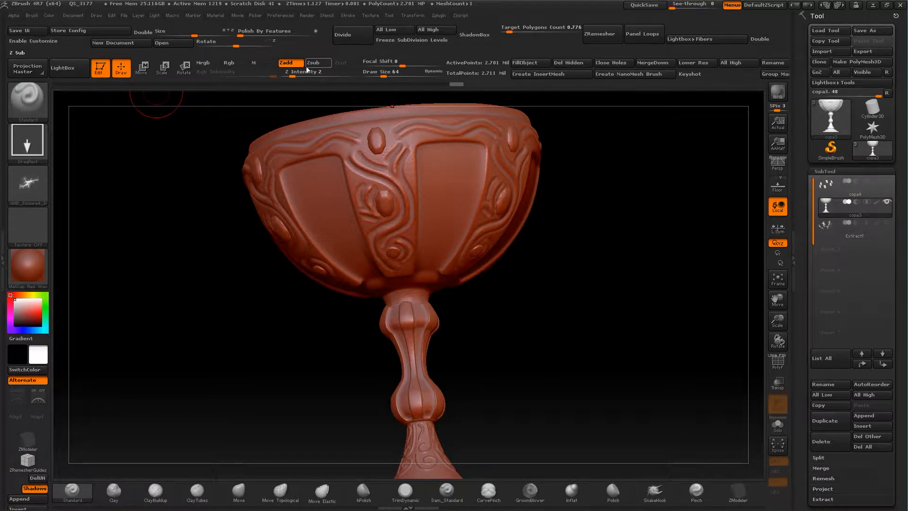
{"action": "left_click_drag", "start_coordinate": [313, 76], "coordinate": [315, 76]}
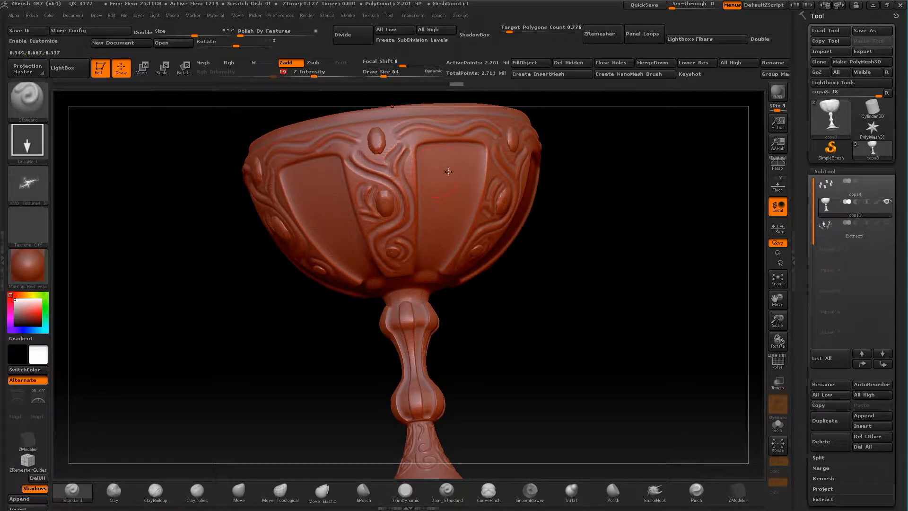
{"action": "left_click_drag", "start_coordinate": [446, 172], "coordinate": [415, 228]}
{"action": "key", "text": "ctrl+z"}
{"action": "left_click_drag", "start_coordinate": [465, 165], "coordinate": [456, 195], "text": "alt"}
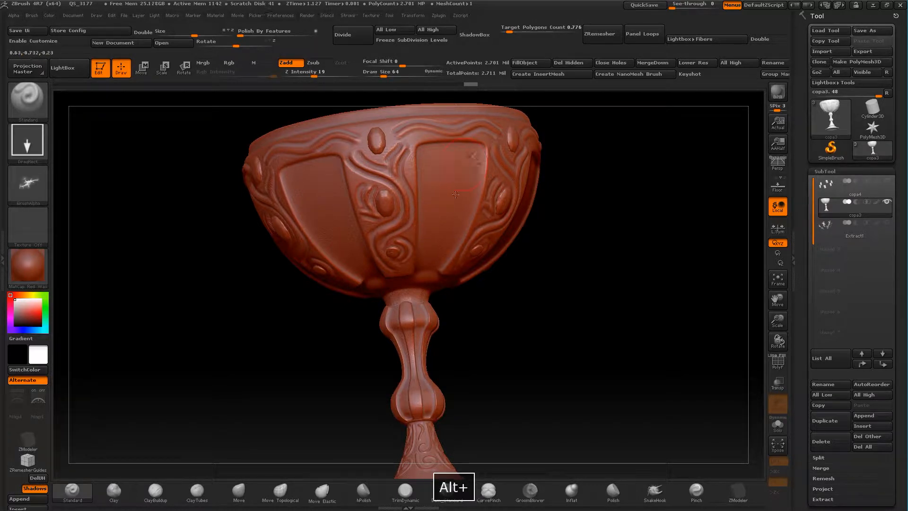
{"action": "left_click_drag", "start_coordinate": [440, 234], "coordinate": [428, 256], "text": "alt"}
{"action": "left_click_drag", "start_coordinate": [559, 183], "coordinate": [611, 262]}
{"action": "left_click_drag", "start_coordinate": [569, 212], "coordinate": [565, 263]}
{"action": "key", "text": "ctrl+z"}
{"action": "left_click_drag", "start_coordinate": [488, 156], "coordinate": [480, 201]}
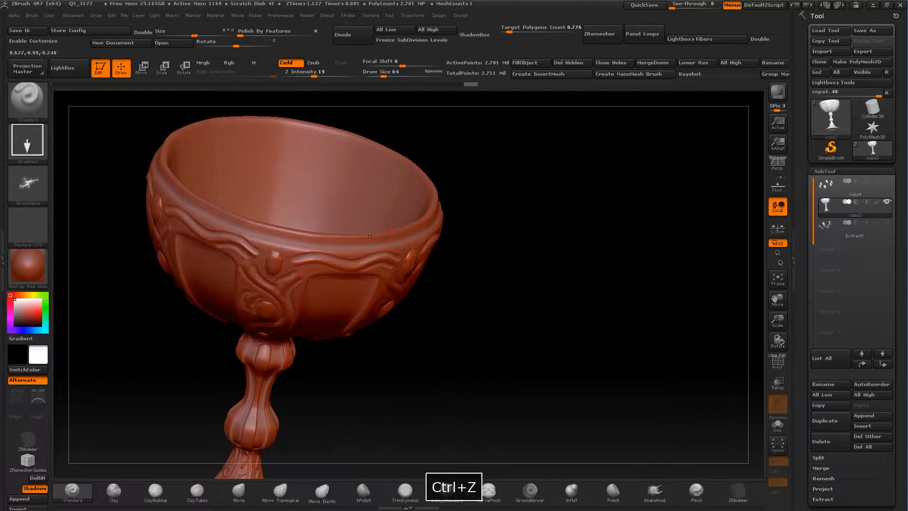
{"action": "left_click_drag", "start_coordinate": [381, 298], "coordinate": [394, 303]}
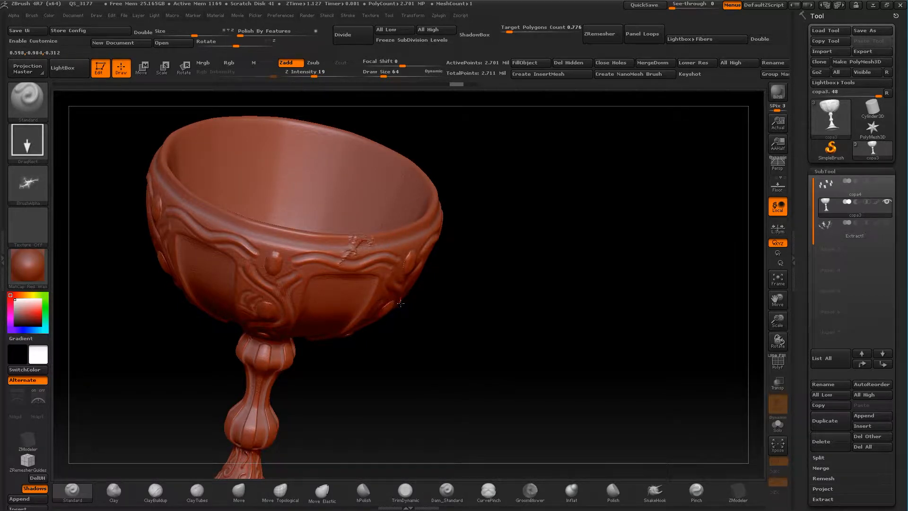
{"action": "key", "text": "ctrl+z"}
Step: Switch the brush to Zsub, undo the test stamps and reduce Z Intensity to 7
{"action": "left_click", "coordinate": [322, 64]}
{"action": "left_click_drag", "start_coordinate": [483, 149], "coordinate": [416, 173]}
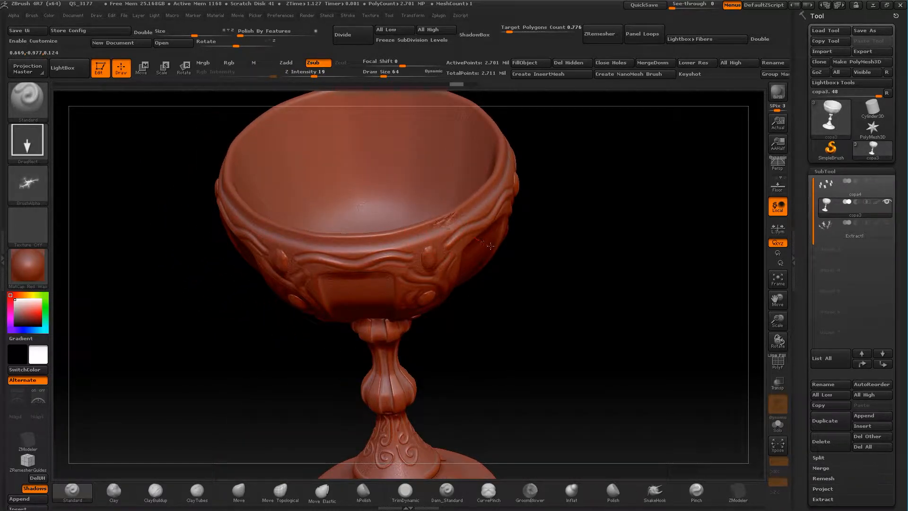
{"action": "key", "text": "ctrl+z"}
{"action": "left_click_drag", "start_coordinate": [314, 74], "coordinate": [301, 75]}
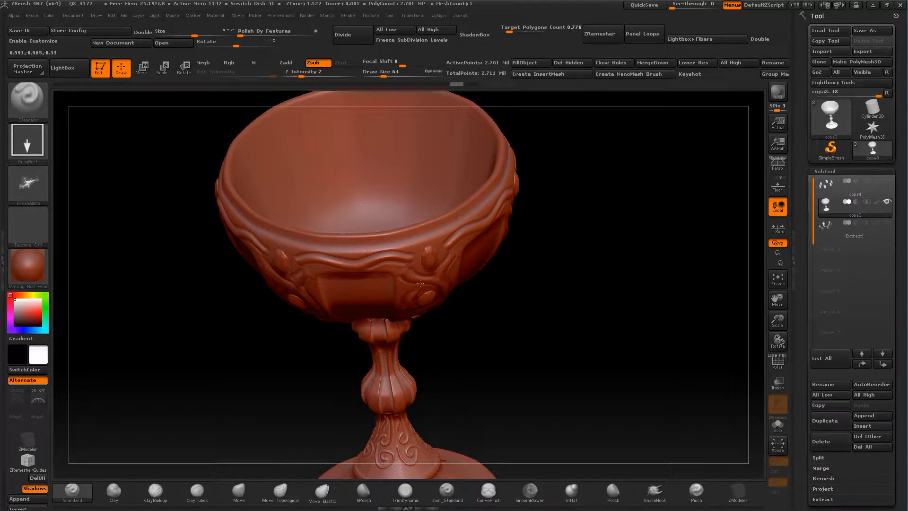
{"action": "key", "text": "ctrl+z"}
{"action": "left_click_drag", "start_coordinate": [552, 266], "coordinate": [548, 223], "text": "shift"}
{"action": "left_click_drag", "start_coordinate": [592, 243], "coordinate": [549, 200], "text": "alt"}
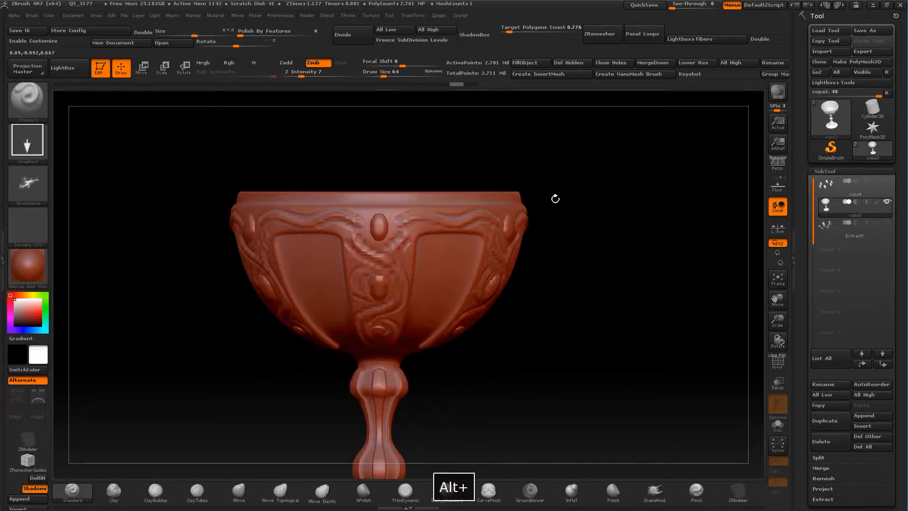
Step: Divide the chalice mesh to subdivision level 6 and stamp the fissure alpha lightly on the bowl's rim
{"action": "left_click_drag", "start_coordinate": [802, 455], "coordinate": [799, 390]}
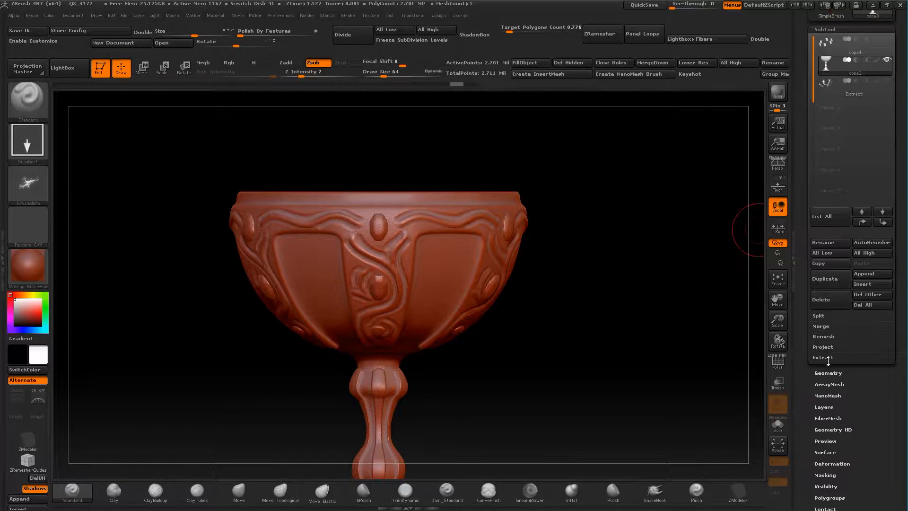
{"action": "left_click", "coordinate": [825, 29]}
{"action": "left_click", "coordinate": [828, 41]}
{"action": "left_click", "coordinate": [825, 121]}
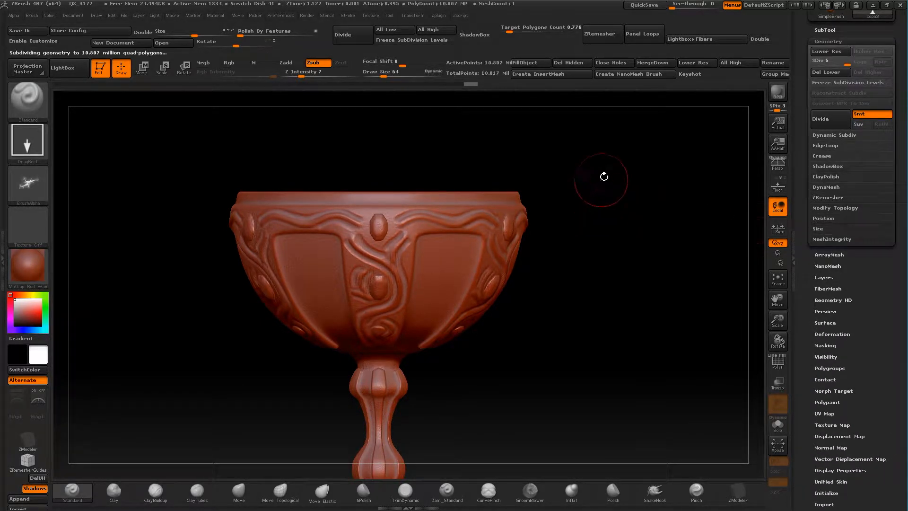
{"action": "left_click_drag", "start_coordinate": [598, 189], "coordinate": [497, 203]}
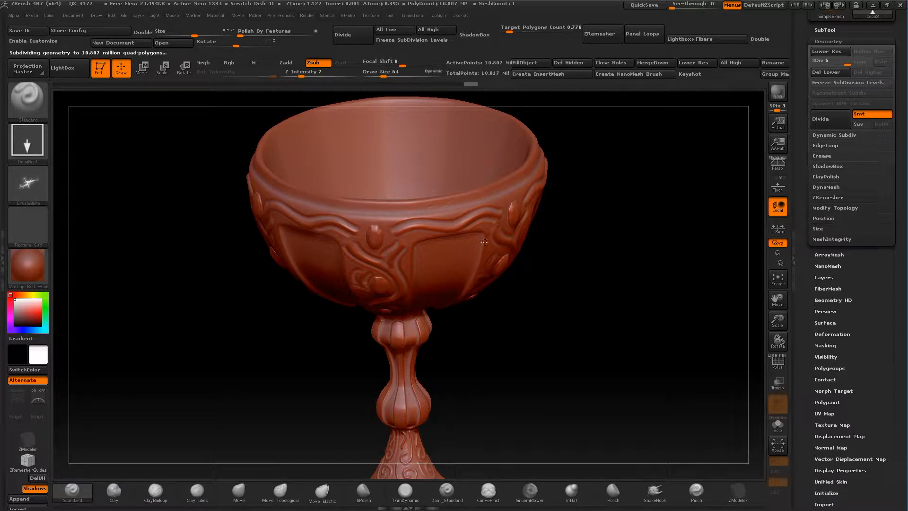
{"action": "left_click_drag", "start_coordinate": [510, 252], "coordinate": [463, 218]}
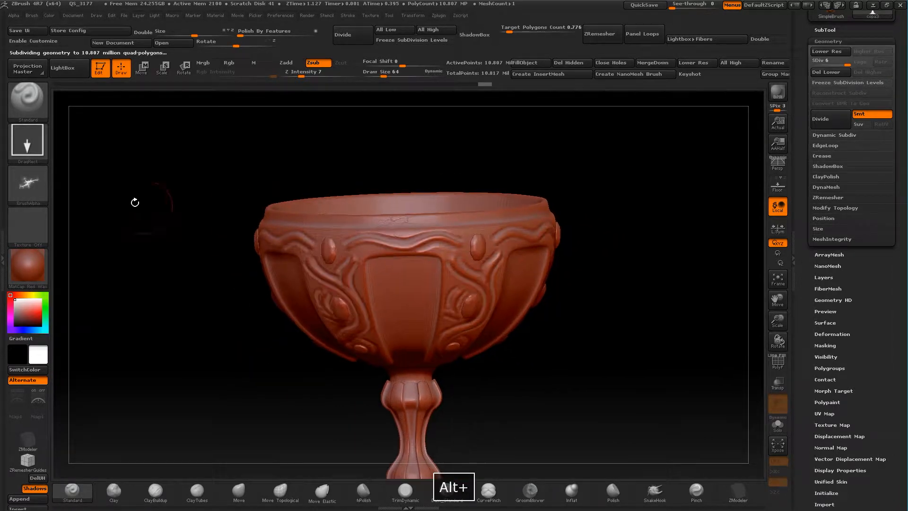
Step: Choose XMD_Blob_D as the brush alpha and stamp it over the bowl's outer panels and ornaments
{"action": "left_click", "coordinate": [27, 185]}
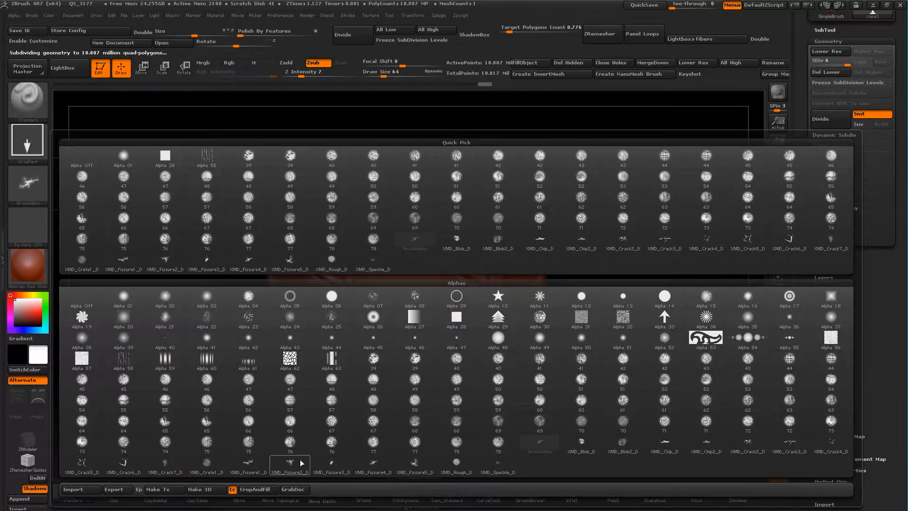
{"action": "left_click", "coordinate": [581, 441]}
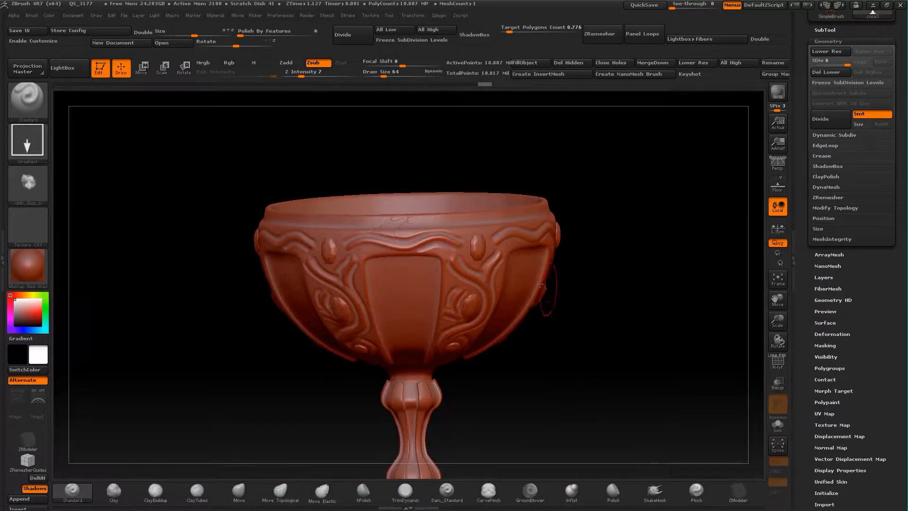
{"action": "left_click_drag", "start_coordinate": [502, 353], "coordinate": [508, 343]}
{"action": "left_click_drag", "start_coordinate": [669, 286], "coordinate": [568, 283]}
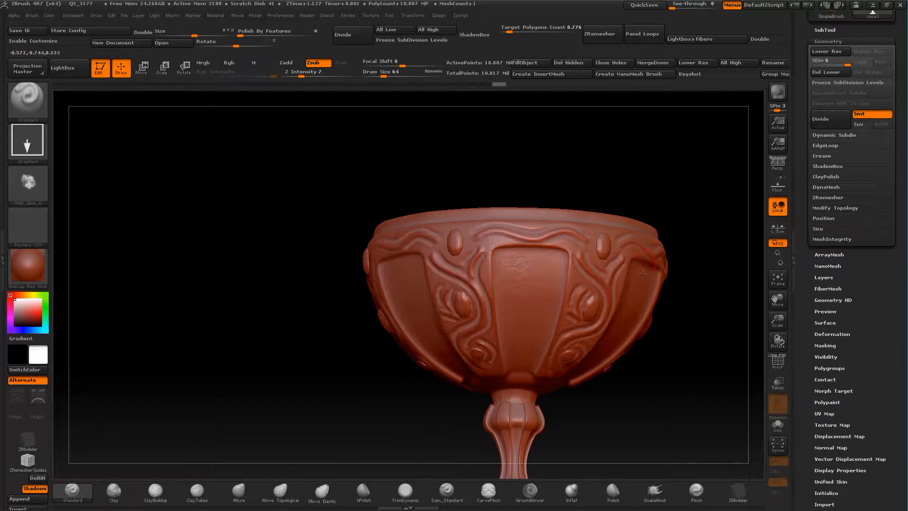
{"action": "left_click_drag", "start_coordinate": [458, 159], "coordinate": [534, 89]}
{"action": "left_click_drag", "start_coordinate": [678, 261], "coordinate": [561, 168], "text": "alt"}
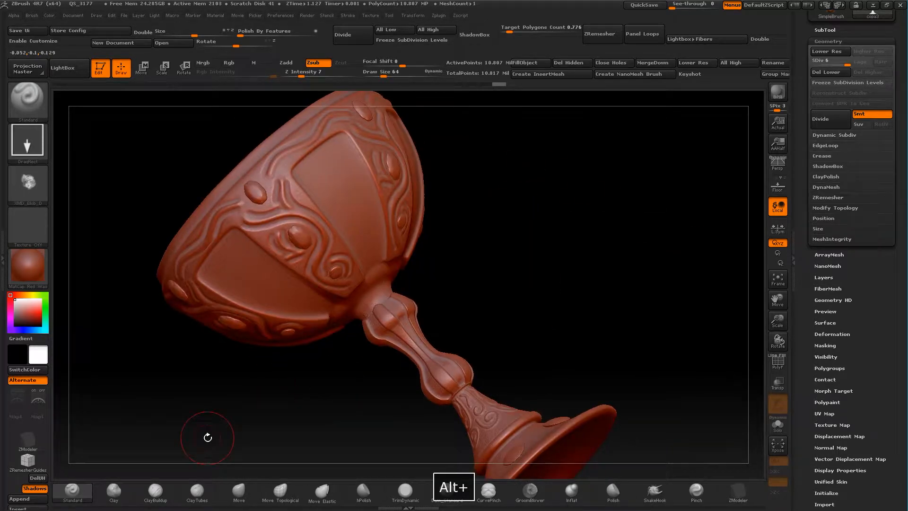
Step: Choose XMD_Crack4_D as the brush alpha and stamp cracks over the chalice's bowl, stem and foot
{"action": "left_click", "coordinate": [28, 184]}
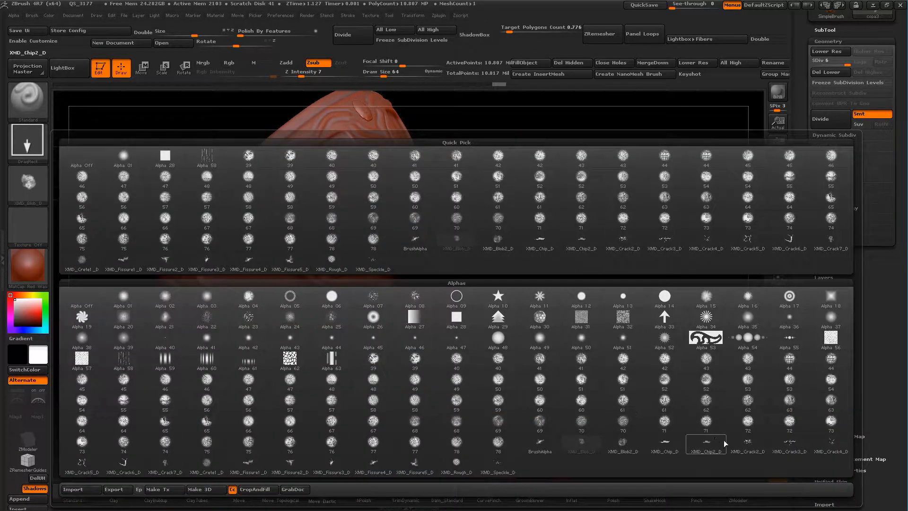
{"action": "left_click", "coordinate": [833, 448]}
{"action": "left_click_drag", "start_coordinate": [604, 243], "coordinate": [189, 94]}
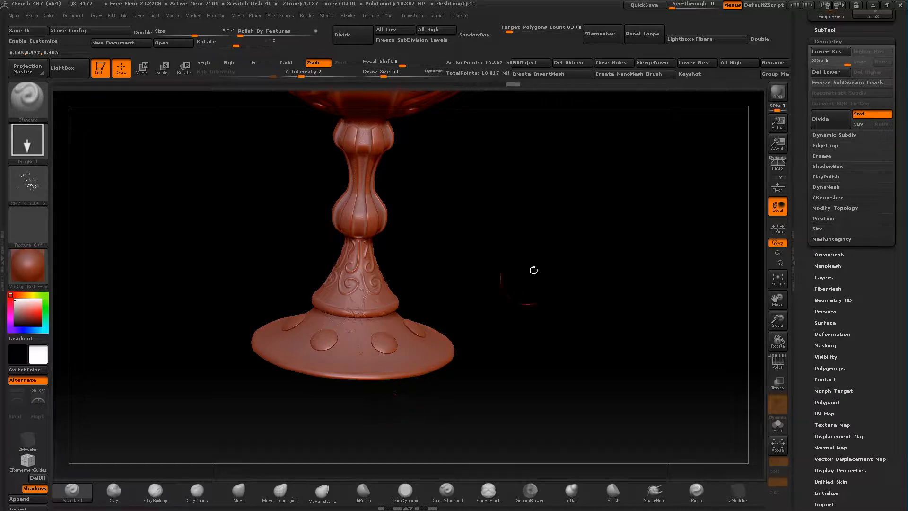
{"action": "left_click_drag", "start_coordinate": [531, 269], "coordinate": [579, 291]}
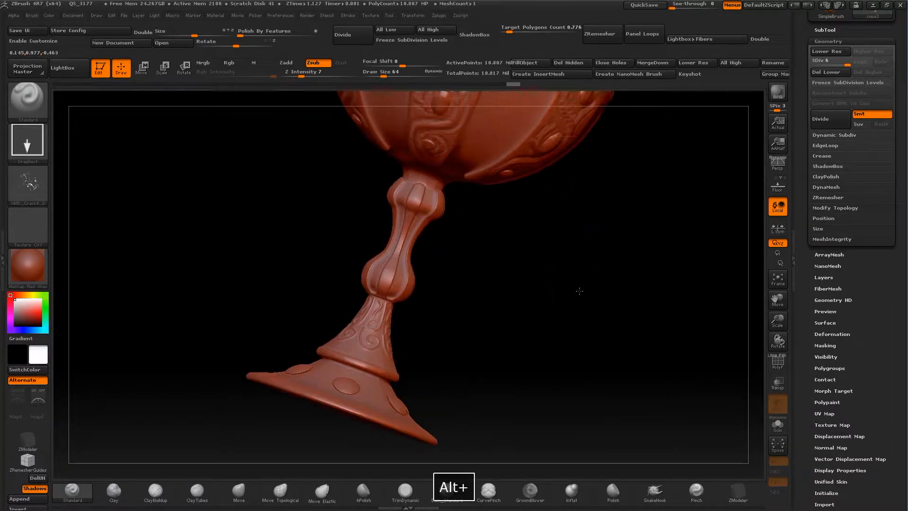
Step: Choose XMD_Crack7_D as the brush alpha and stamp it on the foot's underside and the bowl's outer panels
{"action": "left_click", "coordinate": [28, 185]}
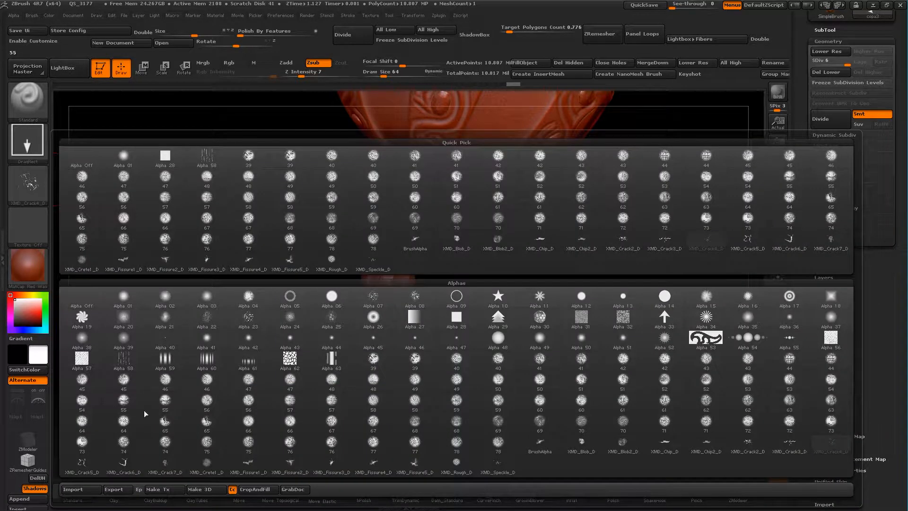
{"action": "left_click", "coordinate": [179, 471]}
{"action": "left_click_drag", "start_coordinate": [236, 245], "coordinate": [345, 192]}
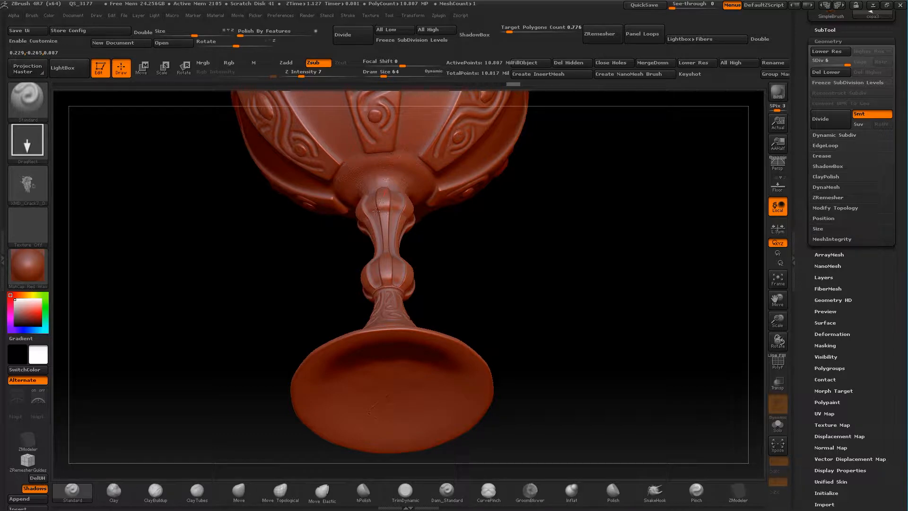
{"action": "left_click_drag", "start_coordinate": [506, 203], "coordinate": [525, 213]}
{"action": "left_click_drag", "start_coordinate": [305, 188], "coordinate": [313, 201]}
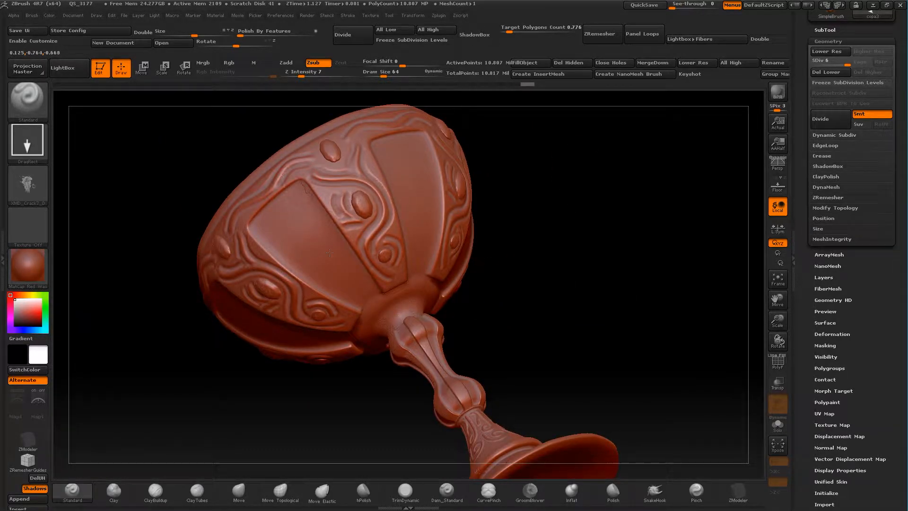
{"action": "left_click_drag", "start_coordinate": [506, 215], "coordinate": [510, 271]}
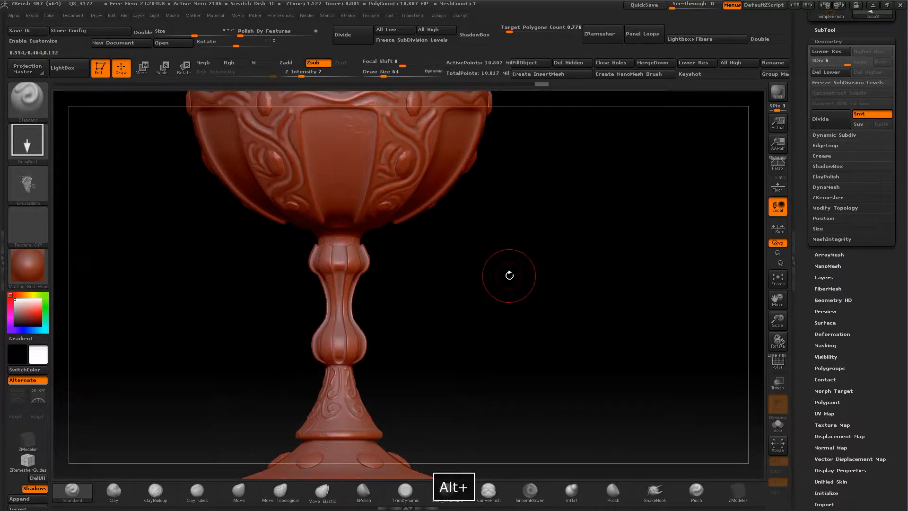
Step: Enable Mrgb and apply the Chrome BlueTint material to the whole chalice
{"action": "left_click_drag", "start_coordinate": [781, 318], "coordinate": [778, 288]}
{"action": "left_click_drag", "start_coordinate": [581, 209], "coordinate": [621, 279], "text": "alt"}
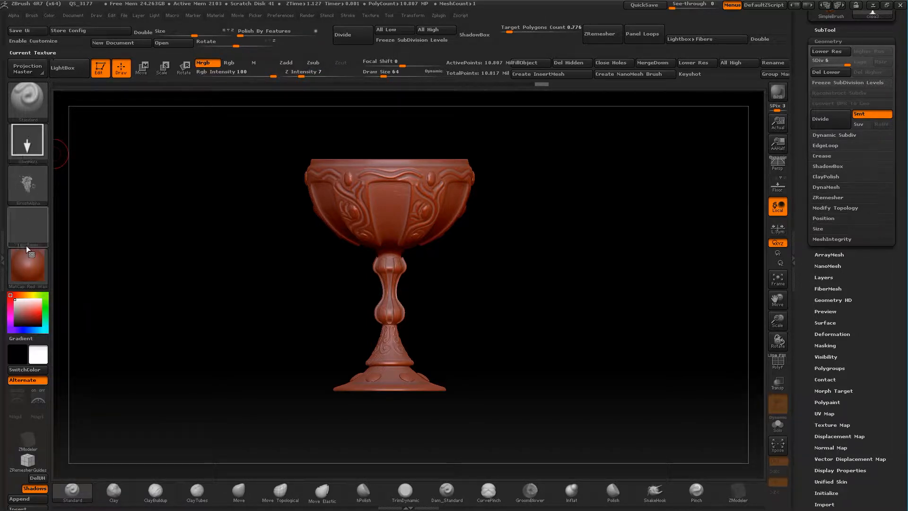
{"action": "left_click", "coordinate": [33, 274]}
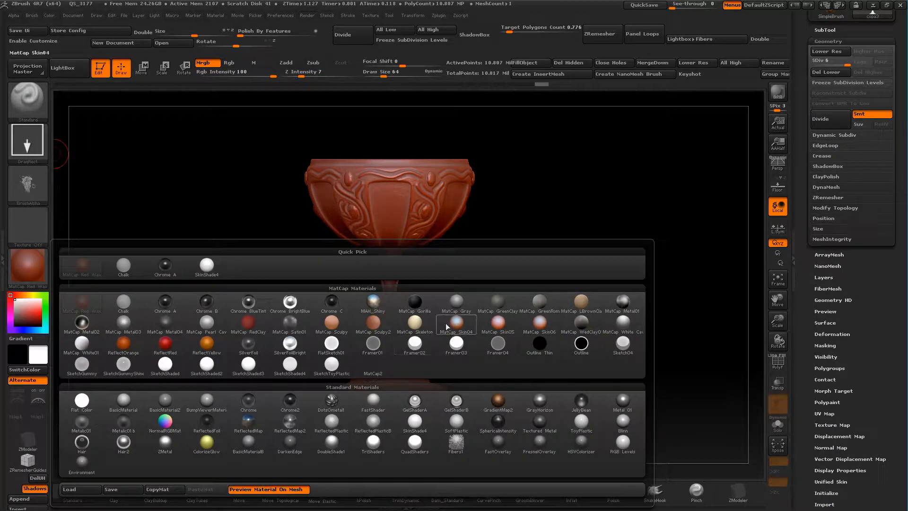
{"action": "left_click", "coordinate": [250, 301]}
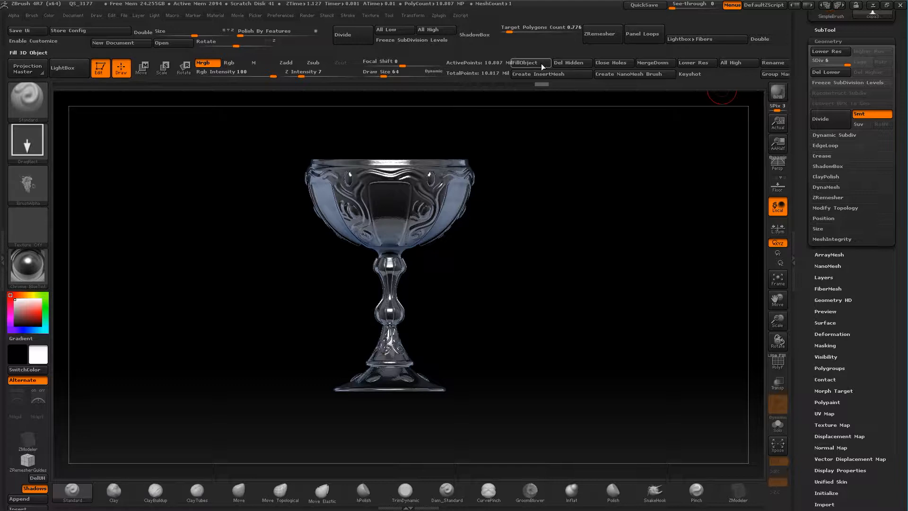
{"action": "mouse_move", "coordinate": [566, 246]}
{"action": "left_mouse_down"}
{"action": "mouse_move", "coordinate": [565, 282]}
{"action": "mouse_move", "coordinate": [564, 251]}
{"action": "left_mouse_up"}
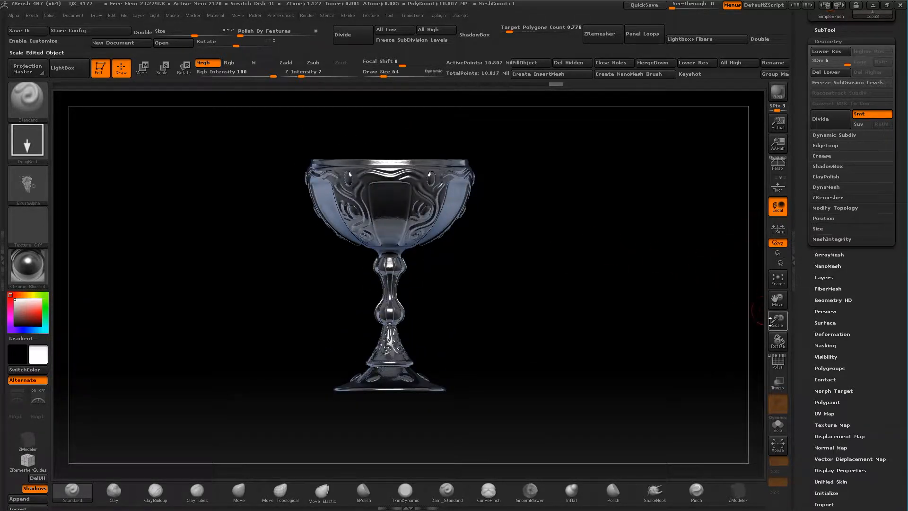
Step: Isolate the green polygroup of bowl panels, stem strips and lower stem, and fill it with a light golden tan colour
{"action": "left_click", "coordinate": [778, 360]}
{"action": "key", "text": "ctrl+alt+shift"}
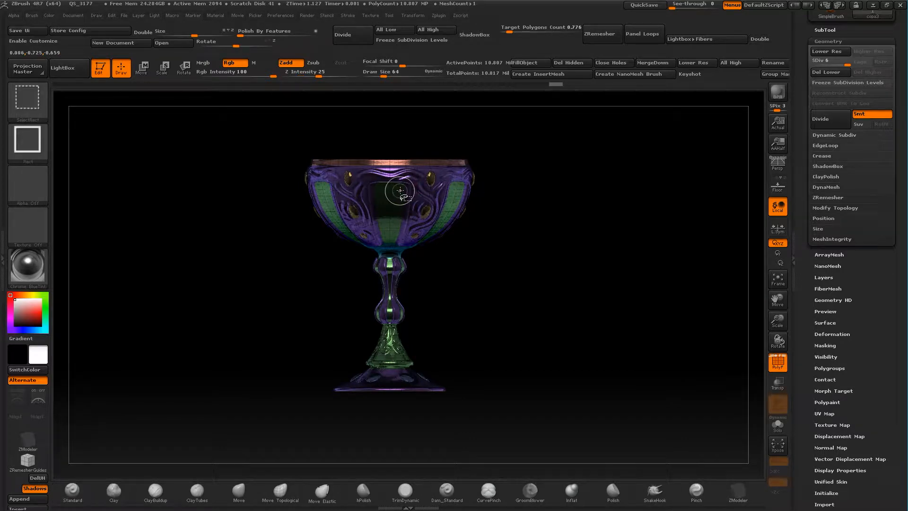
{"action": "left_click", "coordinate": [400, 190], "text": "ctrl+alt+shift"}
{"action": "left_click", "coordinate": [81, 256]}
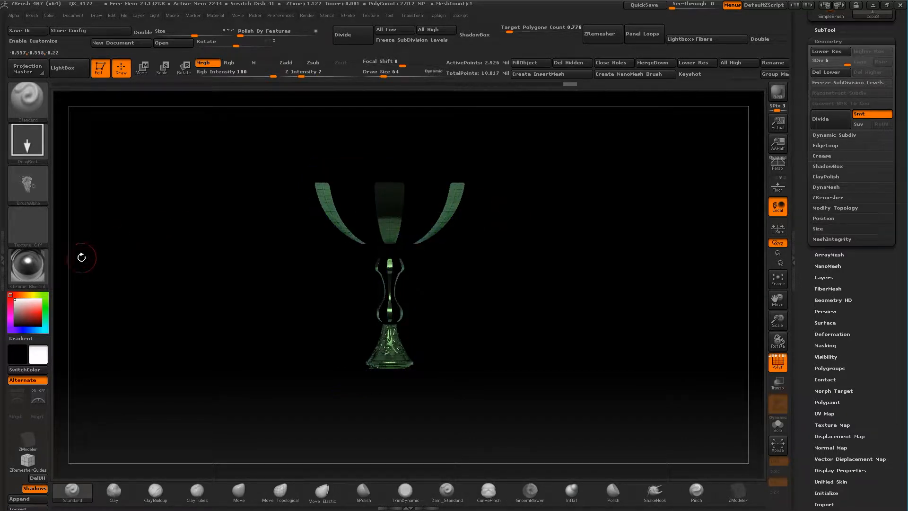
{"action": "left_click", "coordinate": [31, 335]}
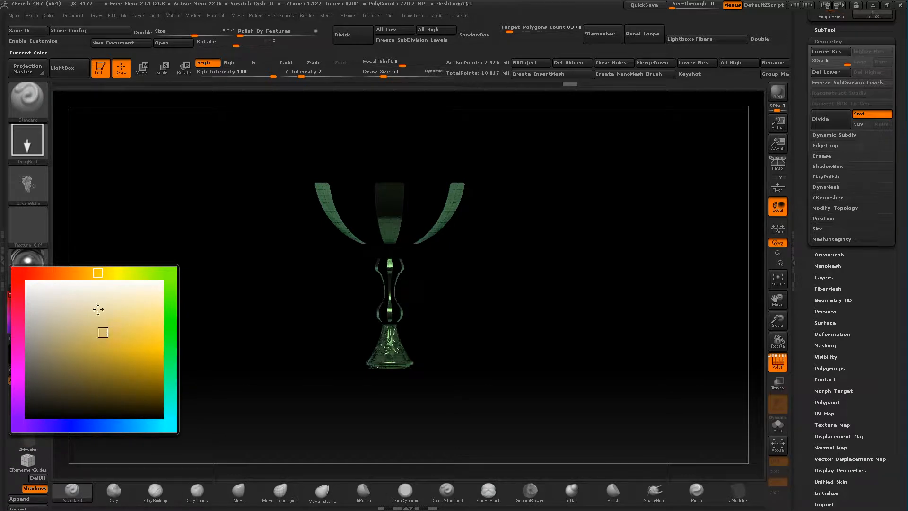
{"action": "left_click", "coordinate": [84, 271]}
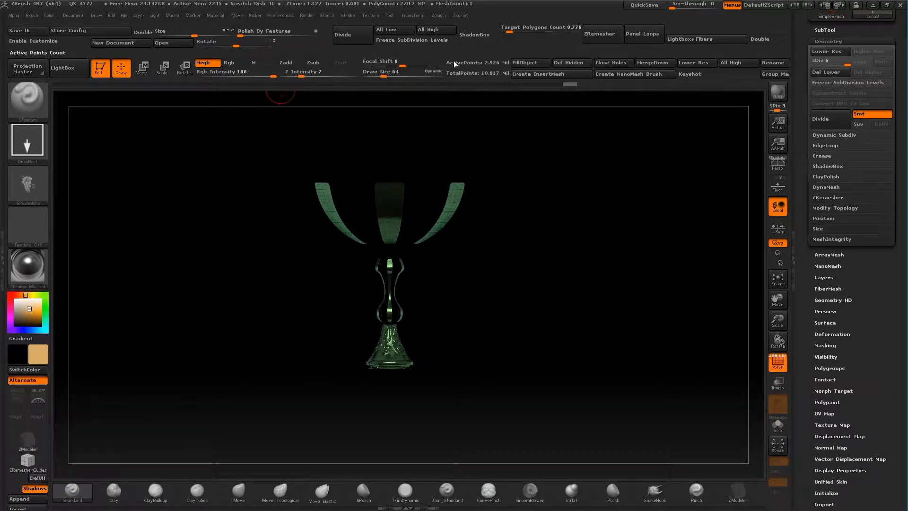
{"action": "left_click", "coordinate": [543, 70]}
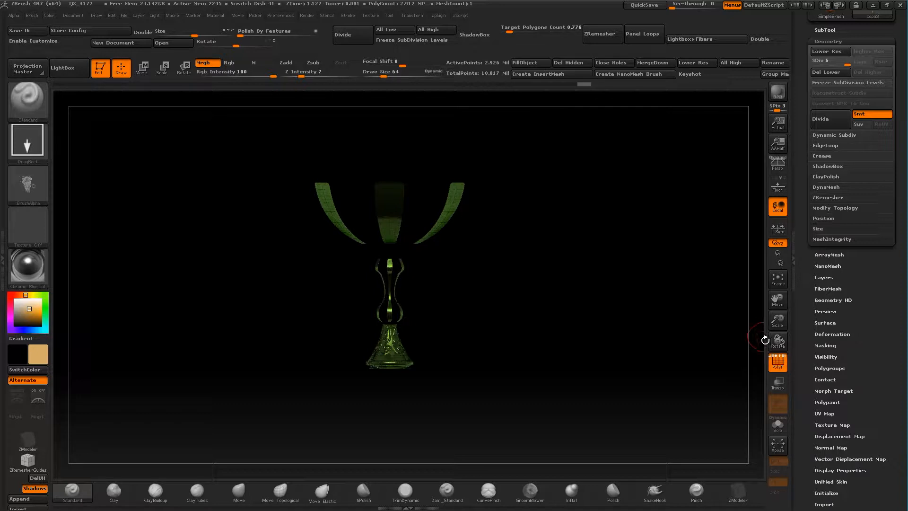
Step: Turn off the polygroup wireframe, unhide the rest of the chalice and inspect its silver and gold finish all around
{"action": "left_click", "coordinate": [777, 362]}
{"action": "key", "text": "ctrl+alt+shift"}
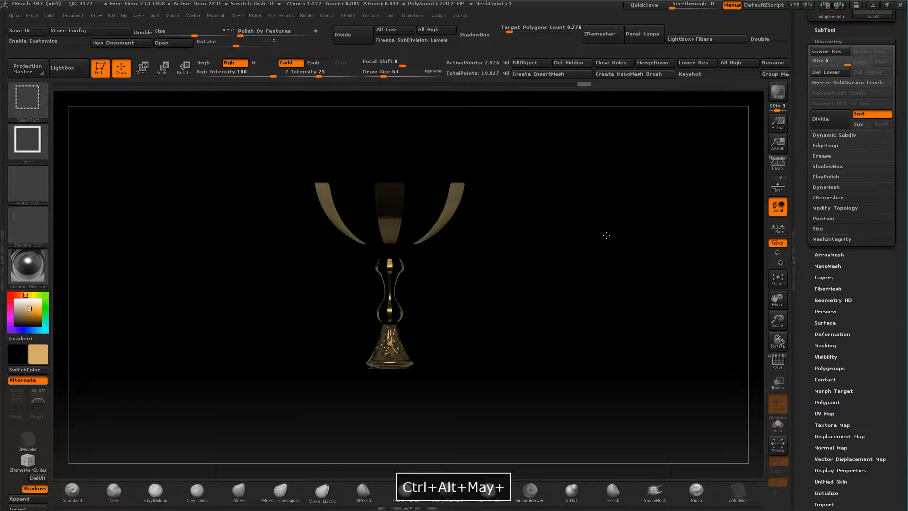
{"action": "left_click", "coordinate": [569, 262], "text": "ctrl+alt+shift"}
{"action": "mouse_move", "coordinate": [575, 243]}
{"action": "left_mouse_down"}
{"action": "mouse_move", "coordinate": [599, 206]}
{"action": "mouse_move", "coordinate": [618, 215]}
{"action": "mouse_move", "coordinate": [602, 257]}
{"action": "mouse_move", "coordinate": [583, 234]}
{"action": "mouse_move", "coordinate": [726, 96]}
{"action": "left_mouse_up"}
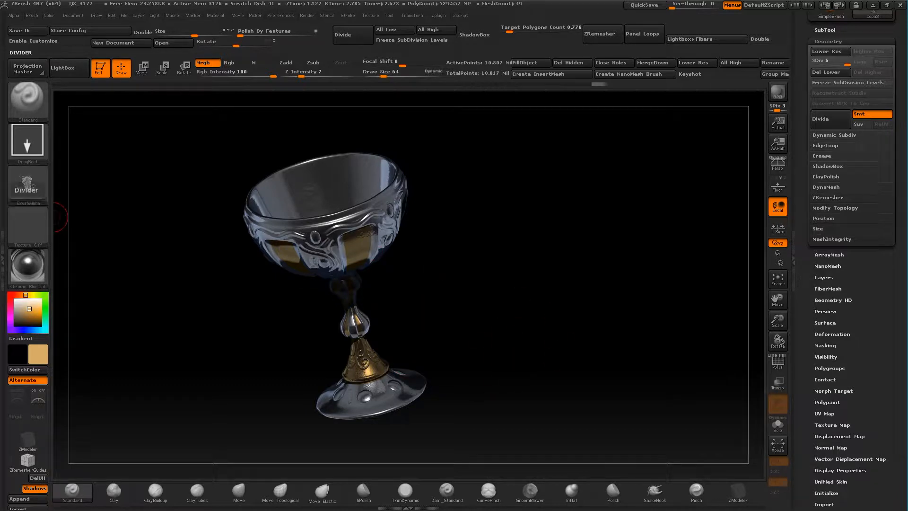
{"action": "left_click_drag", "start_coordinate": [472, 221], "coordinate": [476, 277]}
{"action": "mouse_move", "coordinate": [494, 271]}
{"action": "left_mouse_down"}
{"action": "mouse_move", "coordinate": [512, 239]}
{"action": "mouse_move", "coordinate": [511, 277]}
{"action": "mouse_move", "coordinate": [545, 240]}
{"action": "left_mouse_up"}
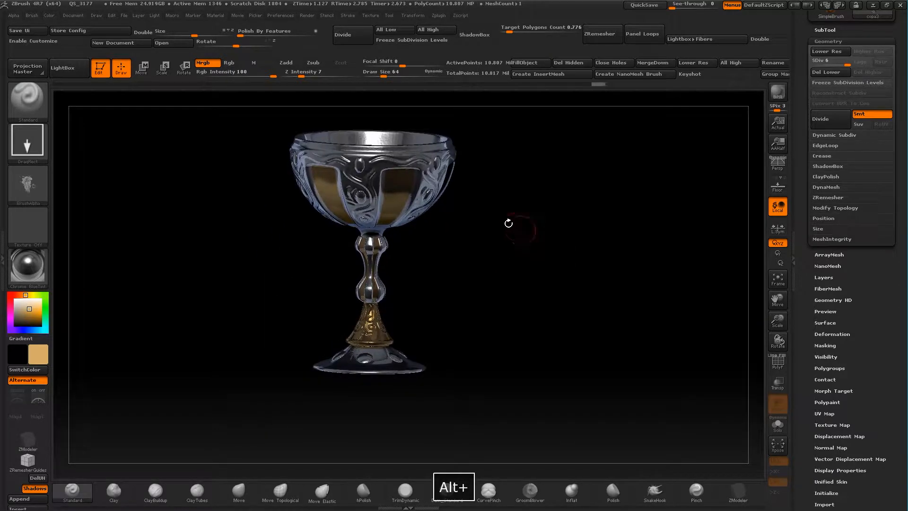
Step: Isolate the polygroup of oval gems on the bowl and choose the MatCap Metal02 material
{"action": "left_click", "coordinate": [357, 168], "text": "ctrl+alt+shift"}
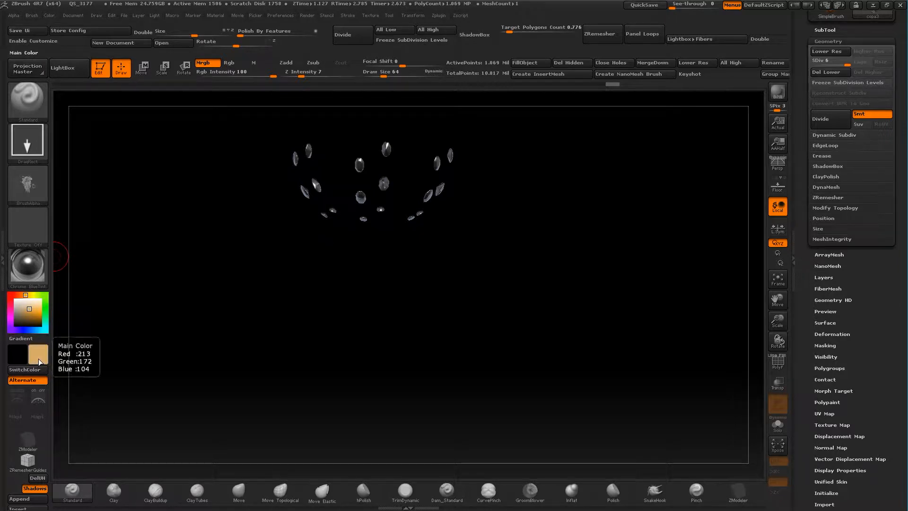
{"action": "left_click", "coordinate": [35, 276]}
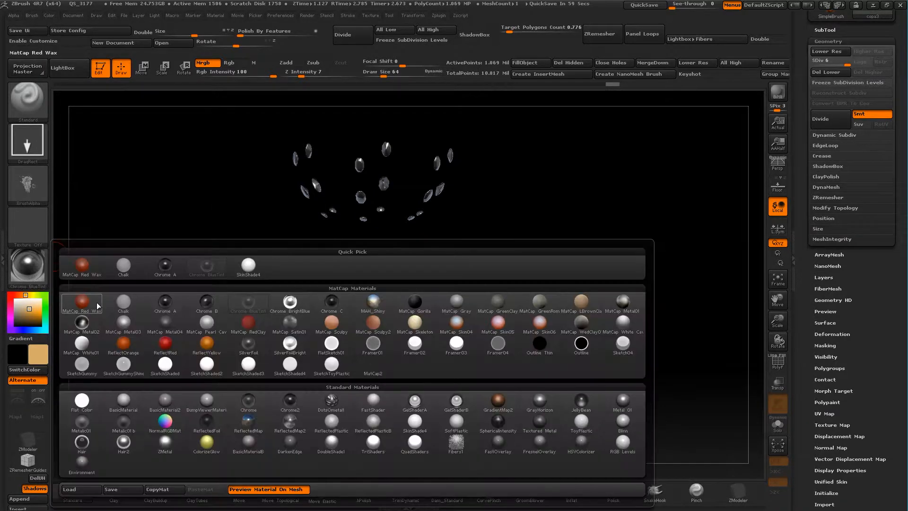
{"action": "left_click", "coordinate": [82, 324]}
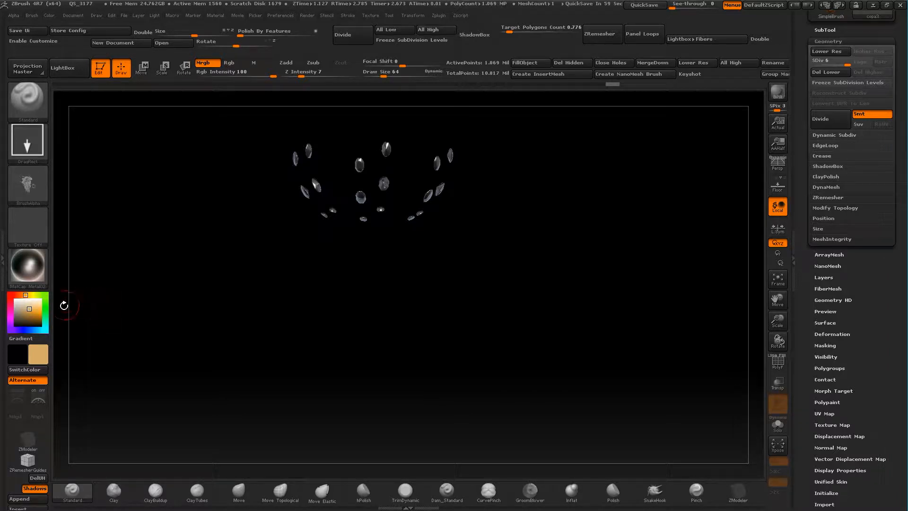
Step: Fill the isolated bowl gems with a bright red colour and unhide the rest of the chalice
{"action": "left_click", "coordinate": [43, 353]}
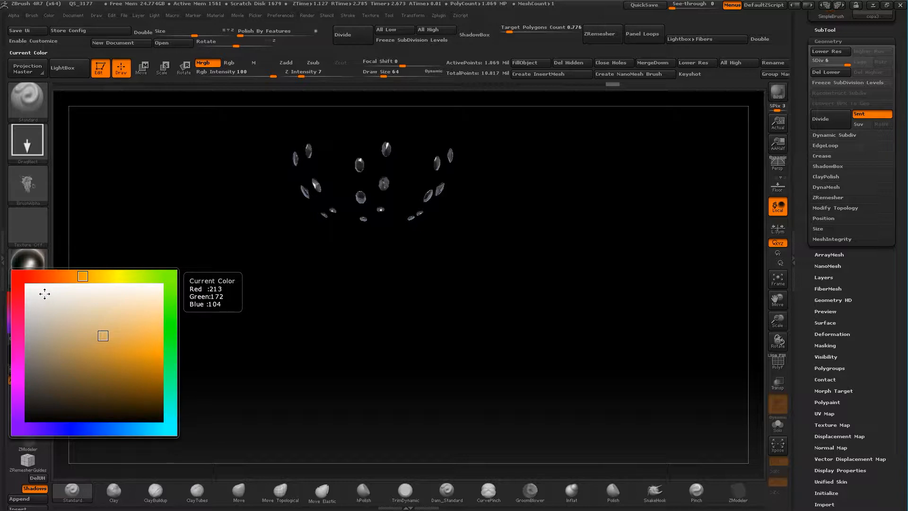
{"action": "left_click", "coordinate": [27, 275]}
{"action": "left_click", "coordinate": [142, 360]}
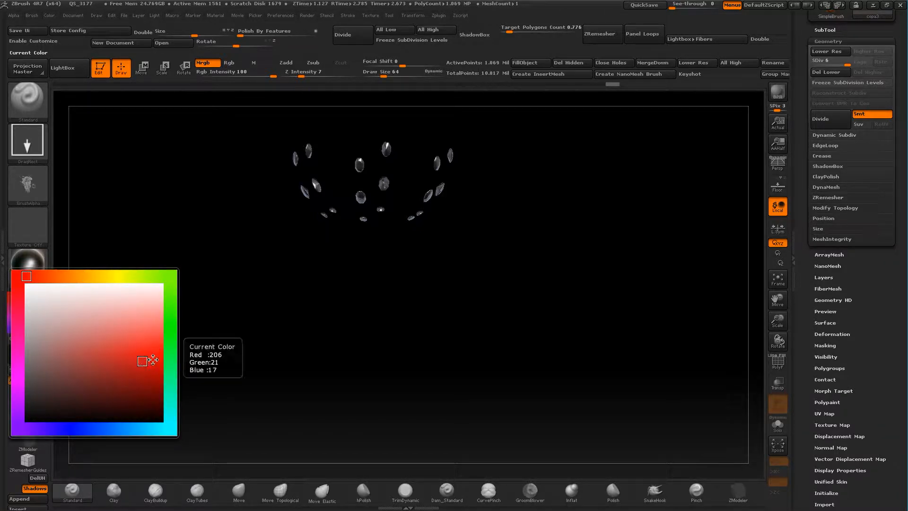
{"action": "left_click", "coordinate": [537, 64]}
{"action": "key", "text": "ctrl+alt+shift"}
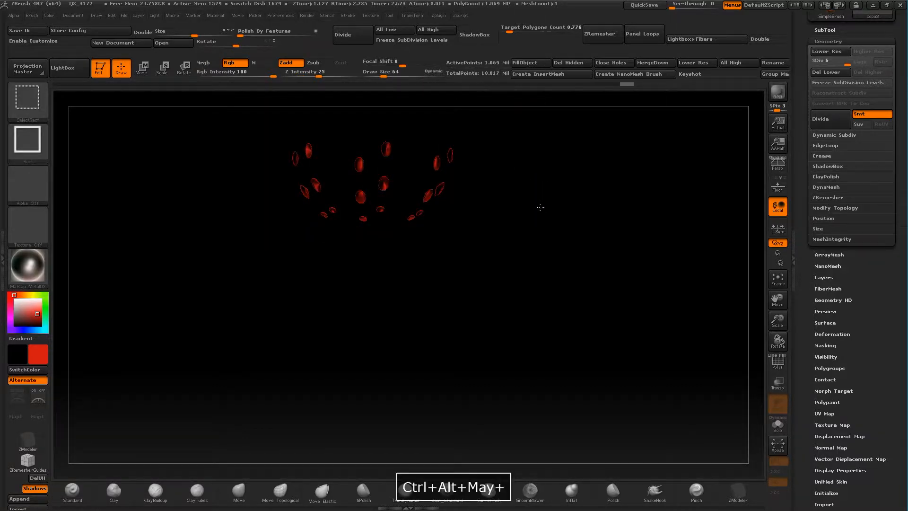
{"action": "left_click", "coordinate": [540, 207], "text": "ctrl+shift"}
{"action": "mouse_move", "coordinate": [539, 204]}
{"action": "left_mouse_down", "text": "alt"}
{"action": "mouse_move", "coordinate": [568, 248]}
{"action": "mouse_move", "coordinate": [592, 212]}
{"action": "mouse_move", "coordinate": [573, 251]}
{"action": "mouse_move", "coordinate": [539, 276]}
{"action": "mouse_move", "coordinate": [574, 221]}
{"action": "left_mouse_up", "text": "alt"}
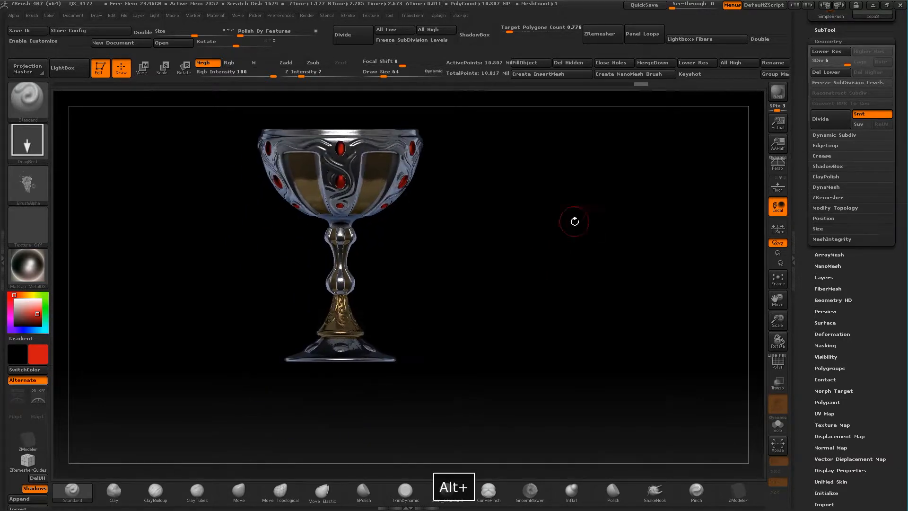
Step: Make the copa4 subtool active and colour its stem gems blue, with red 55, green 17 and blue 206
{"action": "left_click", "coordinate": [814, 30]}
{"action": "left_click", "coordinate": [833, 44]}
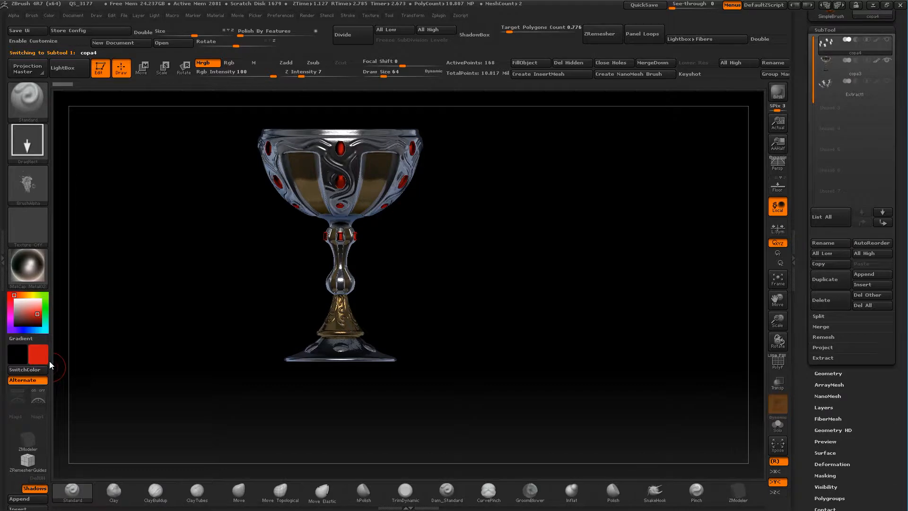
{"action": "mouse_move", "coordinate": [28, 312]}
{"action": "left_click", "coordinate": [52, 434]}
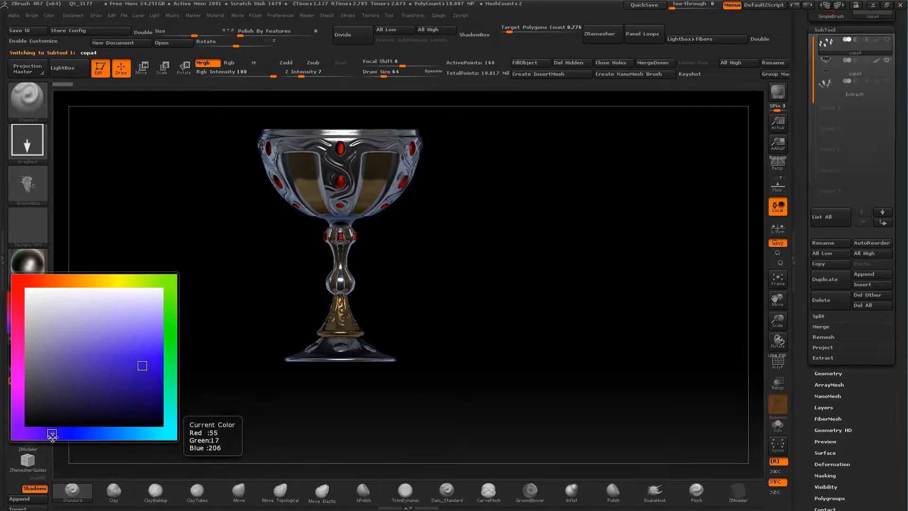
{"action": "left_click_drag", "start_coordinate": [508, 173], "coordinate": [524, 267]}
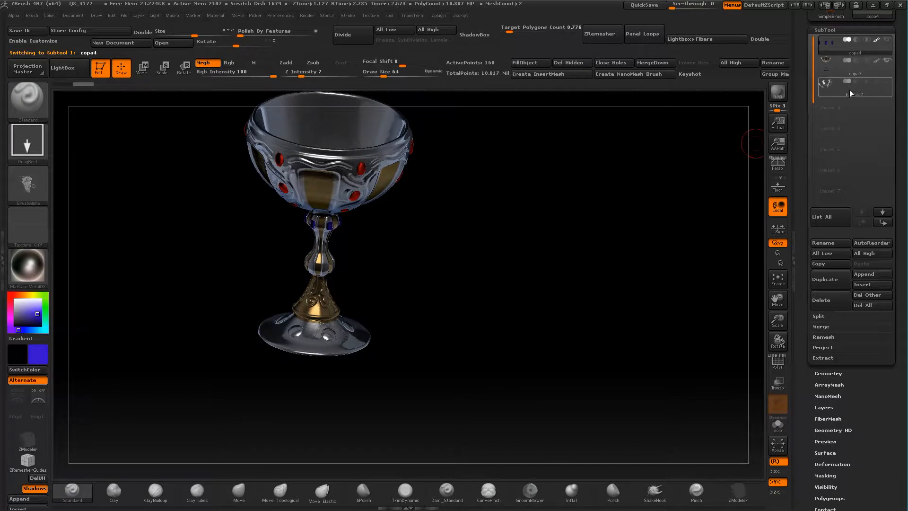
Step: Isolate the foot's gems on the copa3 subtool, fill them with teal (17, 206, 164) and unhide the chalice
{"action": "left_click", "coordinate": [829, 66]}
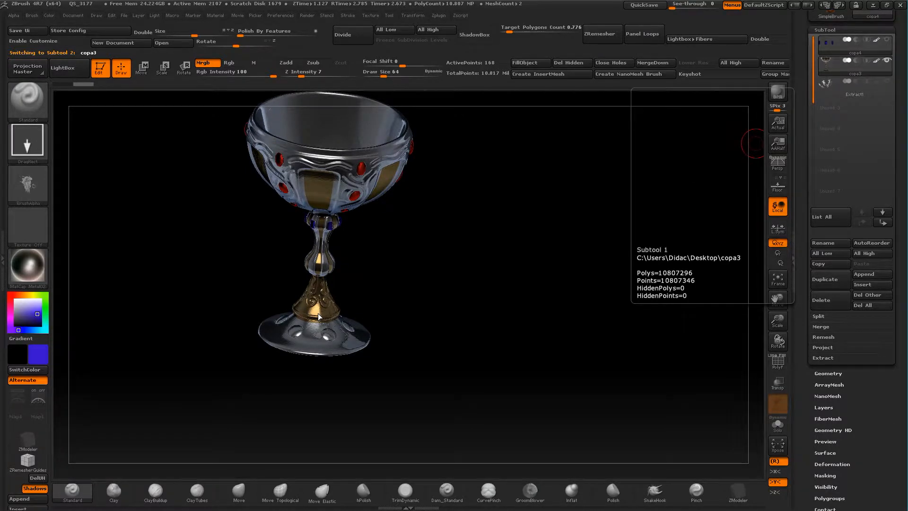
{"action": "left_click", "coordinate": [327, 339], "text": "ctrl+alt+shift"}
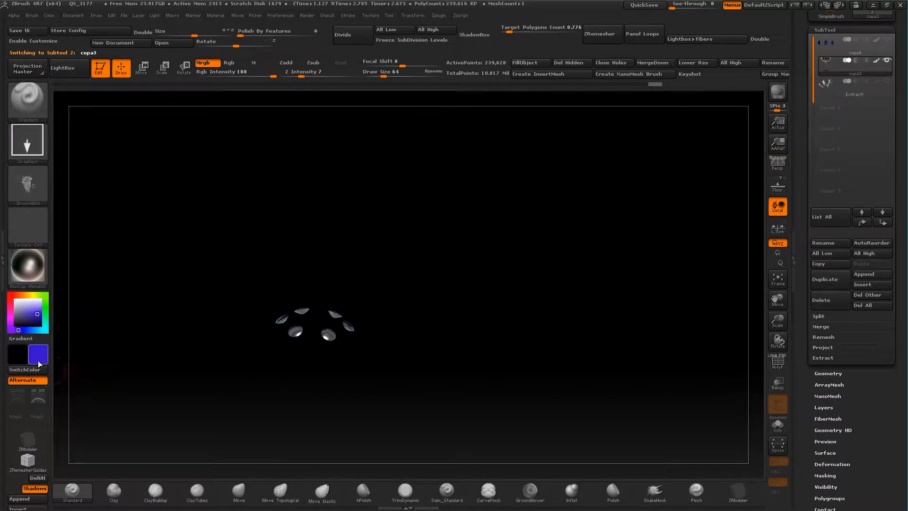
{"action": "left_click", "coordinate": [39, 364]}
{"action": "left_click", "coordinate": [171, 330]}
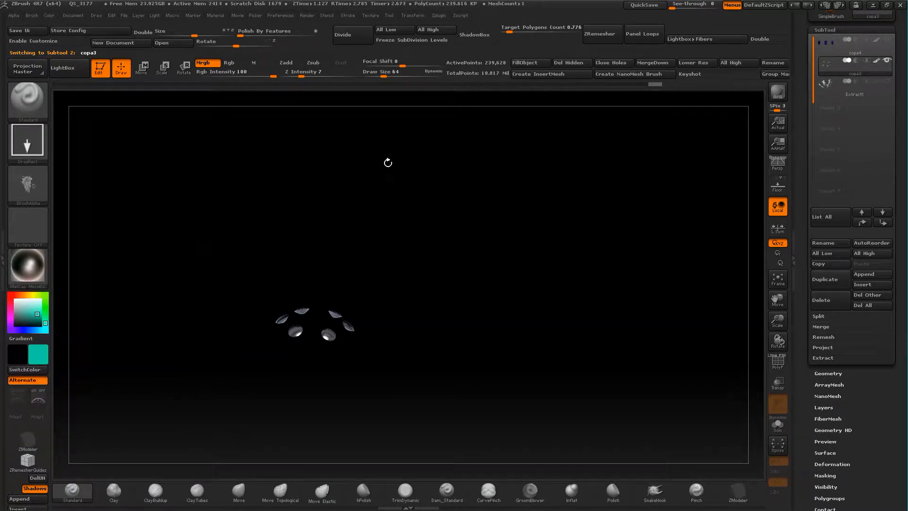
{"action": "left_click", "coordinate": [479, 206], "text": "ctrl+alt+shift"}
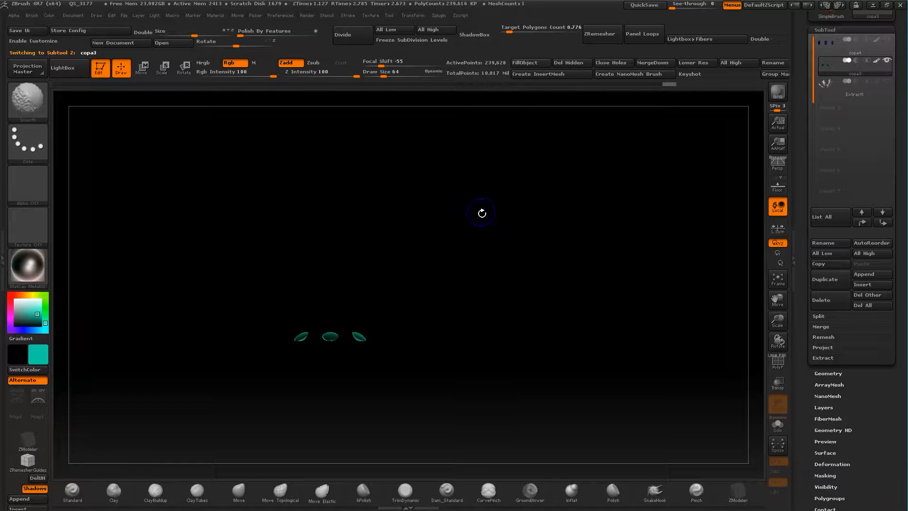
{"action": "left_click", "coordinate": [485, 258], "text": "ctrl+shift"}
{"action": "left_click_drag", "start_coordinate": [486, 258], "coordinate": [560, 203]}
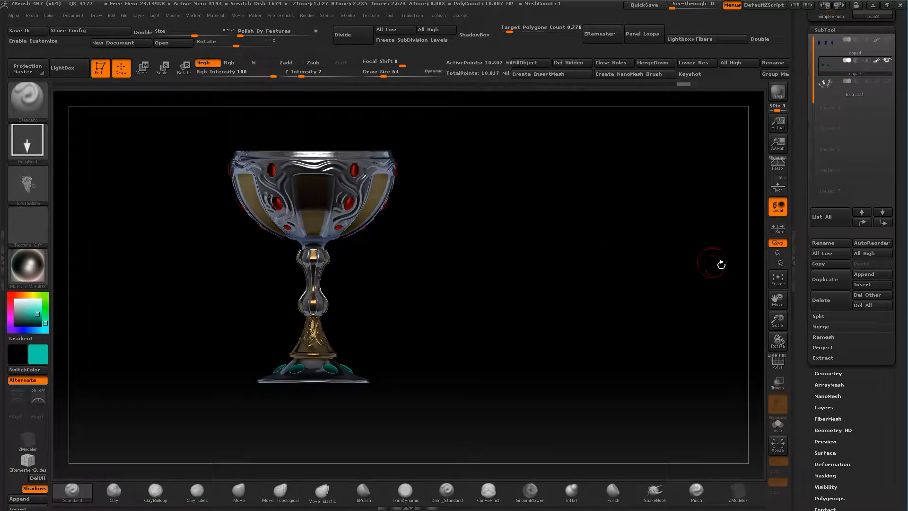
Step: Isolate the polygroup of the bowl's interior and rim, fill it with a muted golden tan and unhide the chalice
{"action": "mouse_move", "coordinate": [777, 316]}
{"action": "left_mouse_down"}
{"action": "mouse_move", "coordinate": [539, 263]}
{"action": "mouse_move", "coordinate": [555, 209]}
{"action": "mouse_move", "coordinate": [554, 250]}
{"action": "left_mouse_up"}
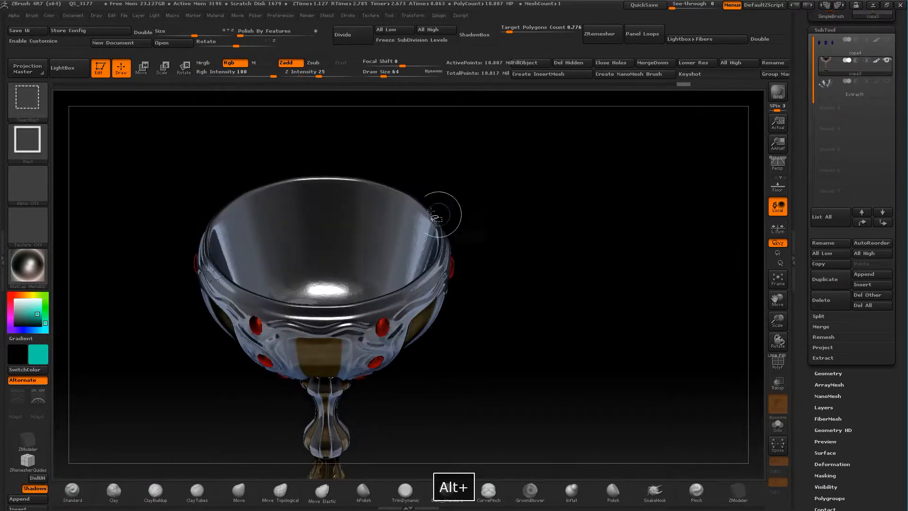
{"action": "left_click", "coordinate": [397, 198], "text": "ctrl+alt+shift"}
{"action": "left_click_drag", "start_coordinate": [529, 189], "coordinate": [66, 332]}
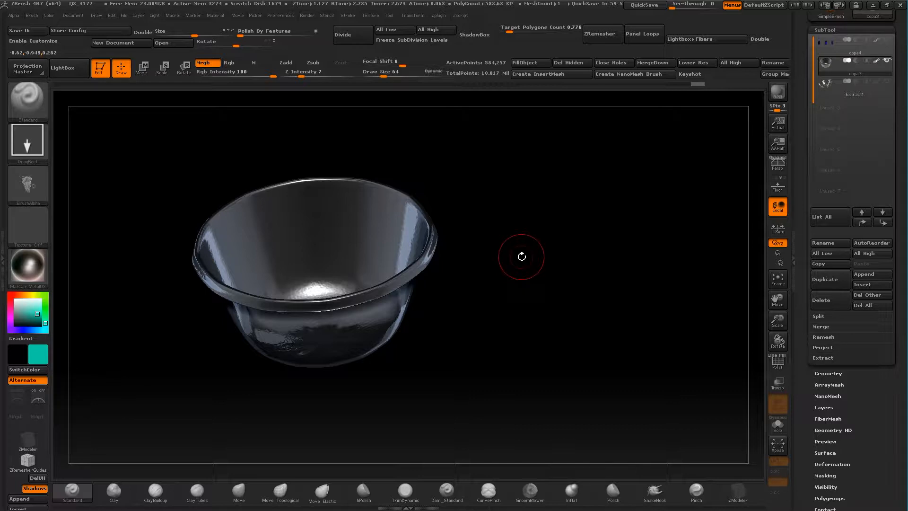
{"action": "left_click", "coordinate": [42, 349]}
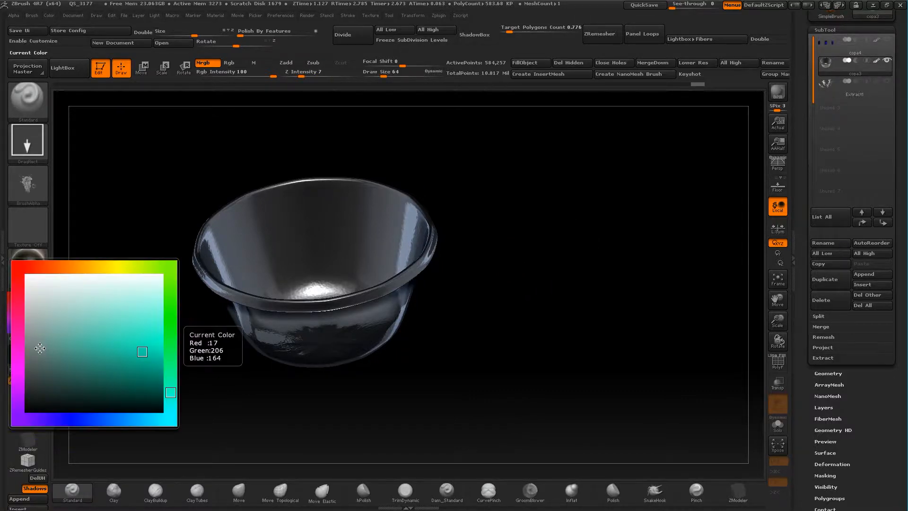
{"action": "left_click", "coordinate": [92, 269]}
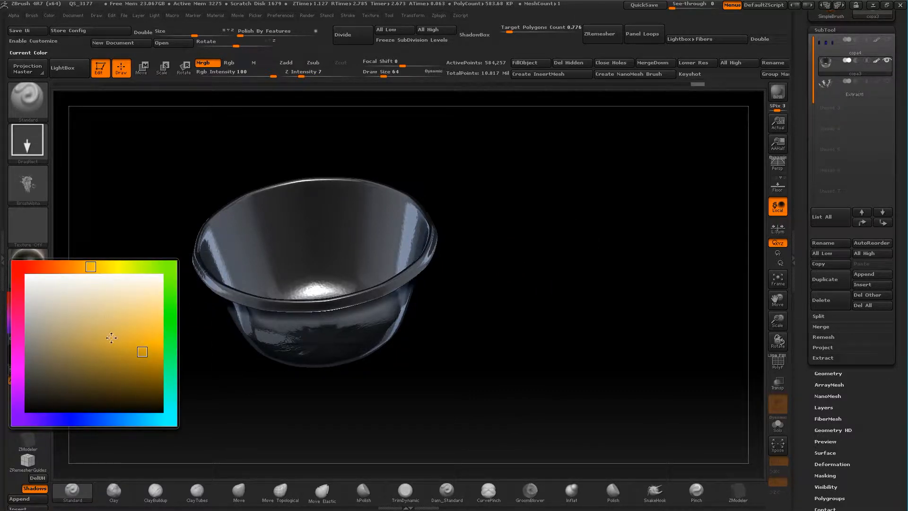
{"action": "left_click", "coordinate": [82, 339]}
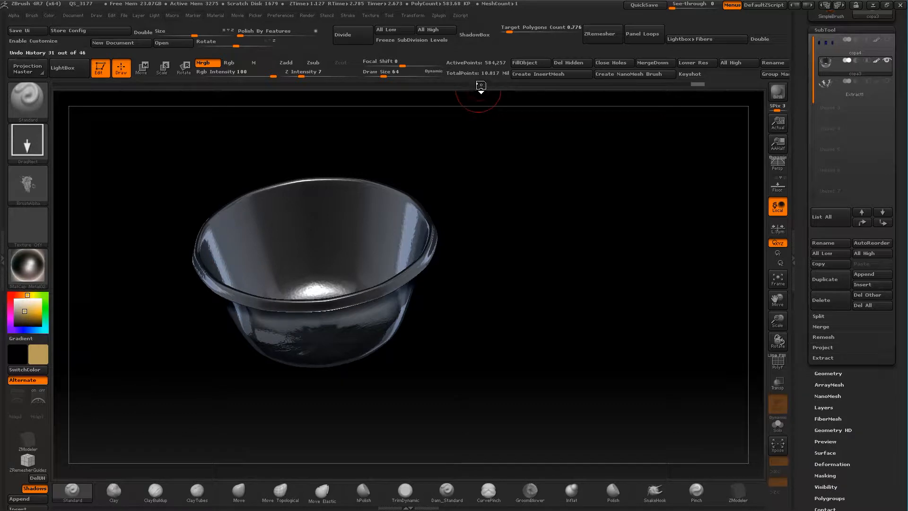
{"action": "left_click", "coordinate": [537, 62]}
{"action": "key", "text": "ctrl+alt+shift"}
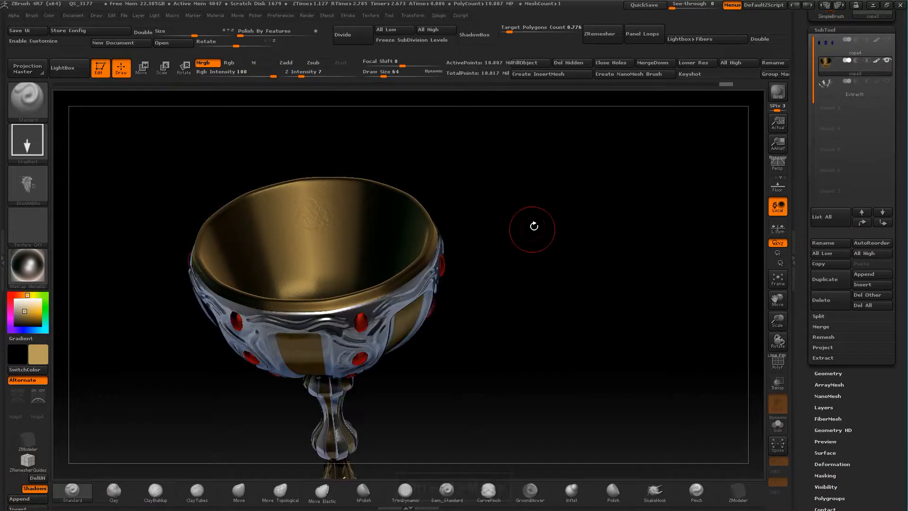
{"action": "mouse_move", "coordinate": [531, 223]}
{"action": "left_mouse_down"}
{"action": "mouse_move", "coordinate": [562, 172]}
{"action": "mouse_move", "coordinate": [582, 217]}
{"action": "left_mouse_up"}
{"action": "left_click_drag", "start_coordinate": [738, 284], "coordinate": [745, 101]}
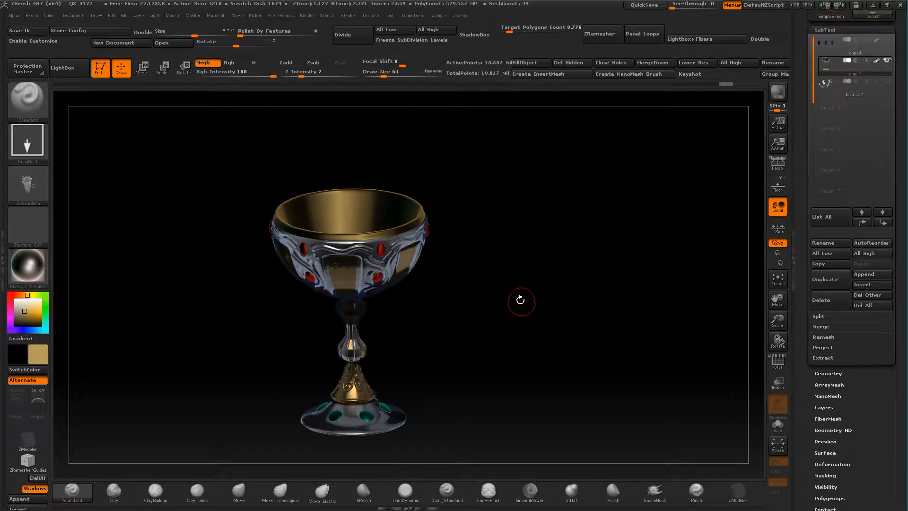
Step: Isolate the bowl's ornamented frame and matching stem strips, fill them with light grey (182, 179, 172) and unhide the chalice
{"action": "left_click_drag", "start_coordinate": [521, 285], "coordinate": [519, 256], "text": "shift"}
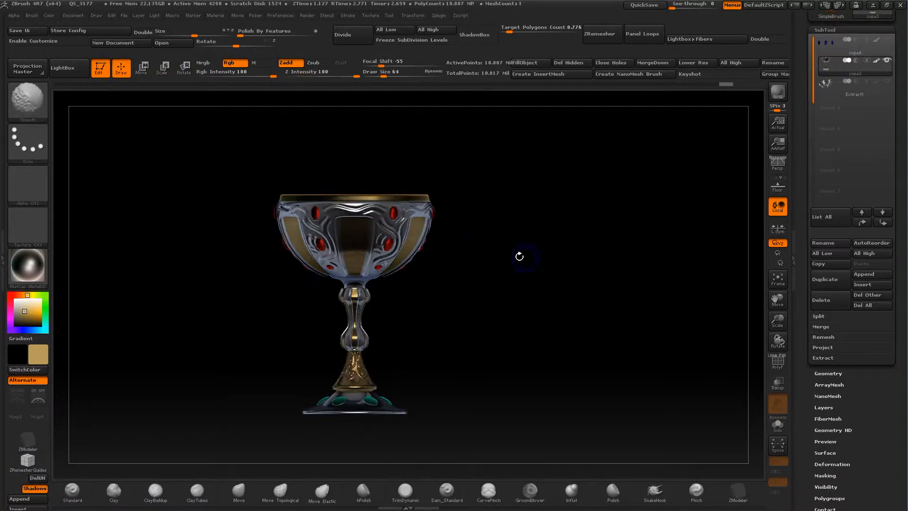
{"action": "left_click", "coordinate": [336, 212], "text": "ctrl+alt+shift"}
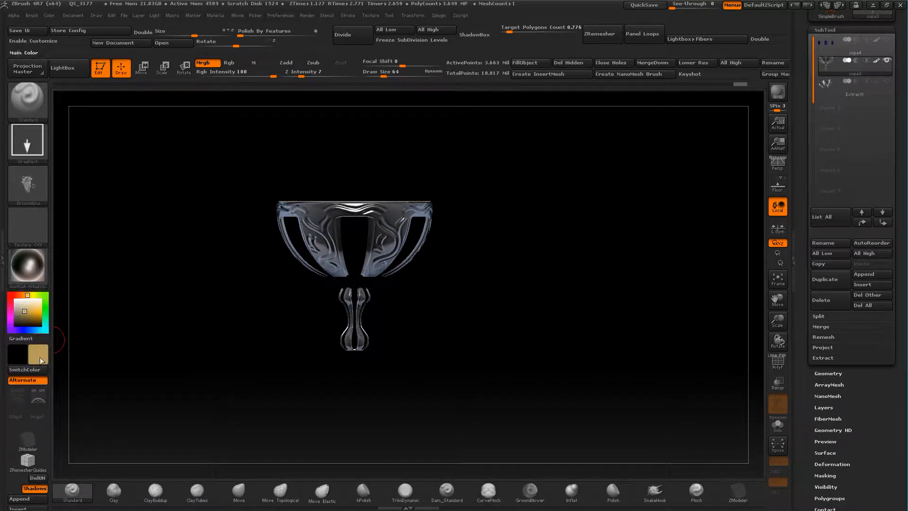
{"action": "mouse_move", "coordinate": [37, 334]}
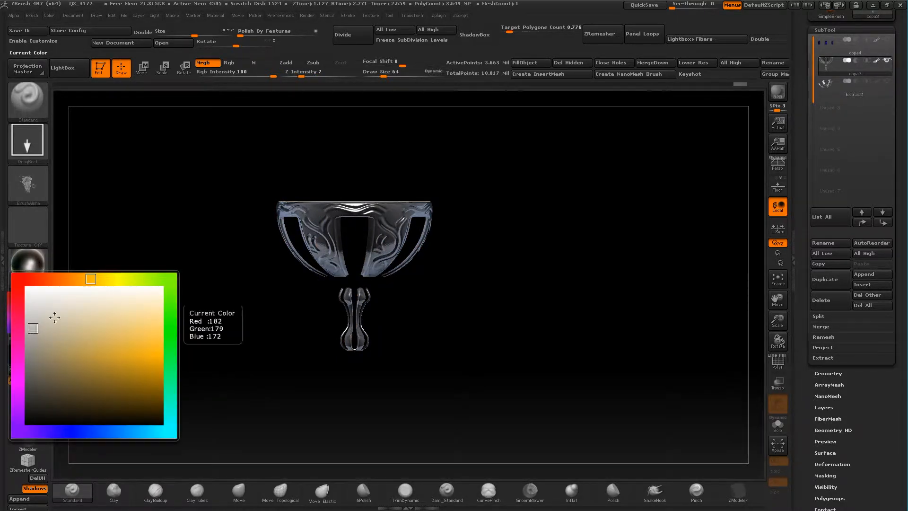
{"action": "left_click", "coordinate": [546, 66]}
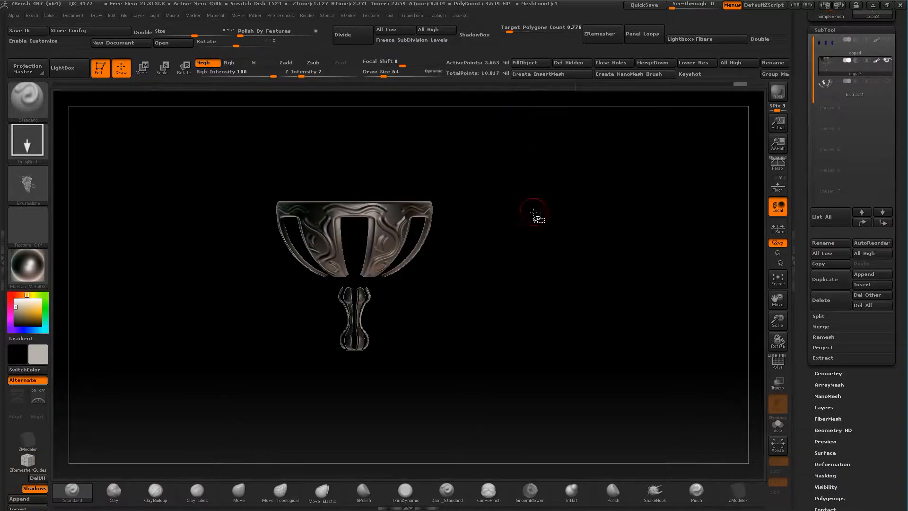
{"action": "key", "text": "ctrl+alt+shift"}
{"action": "left_click", "coordinate": [533, 222], "text": "ctrl+alt+shift"}
{"action": "mouse_move", "coordinate": [533, 221]}
{"action": "left_mouse_down"}
{"action": "mouse_move", "coordinate": [547, 233]}
{"action": "mouse_move", "coordinate": [566, 201]}
{"action": "left_mouse_up"}
Step: Isolate the flared foot, fill it with the same light grey and MatCap Metal02 material, and unhide the chalice
{"action": "left_click_drag", "start_coordinate": [777, 320], "coordinate": [770, 355]}
{"action": "mouse_move", "coordinate": [575, 317]}
{"action": "left_mouse_down"}
{"action": "mouse_move", "coordinate": [559, 286]}
{"action": "mouse_move", "coordinate": [559, 203]}
{"action": "mouse_move", "coordinate": [594, 147]}
{"action": "mouse_move", "coordinate": [561, 219]}
{"action": "mouse_move", "coordinate": [470, 265]}
{"action": "left_mouse_up"}
{"action": "key", "text": "ctrl+alt+shift"}
{"action": "left_click", "coordinate": [369, 343], "text": "ctrl+alt+shift"}
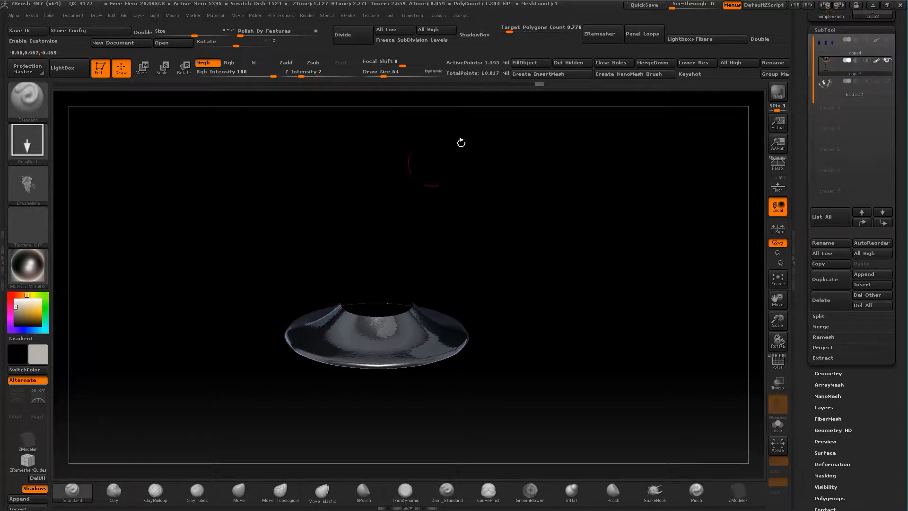
{"action": "left_click", "coordinate": [542, 65]}
{"action": "key", "text": "ctrl+alt+shift"}
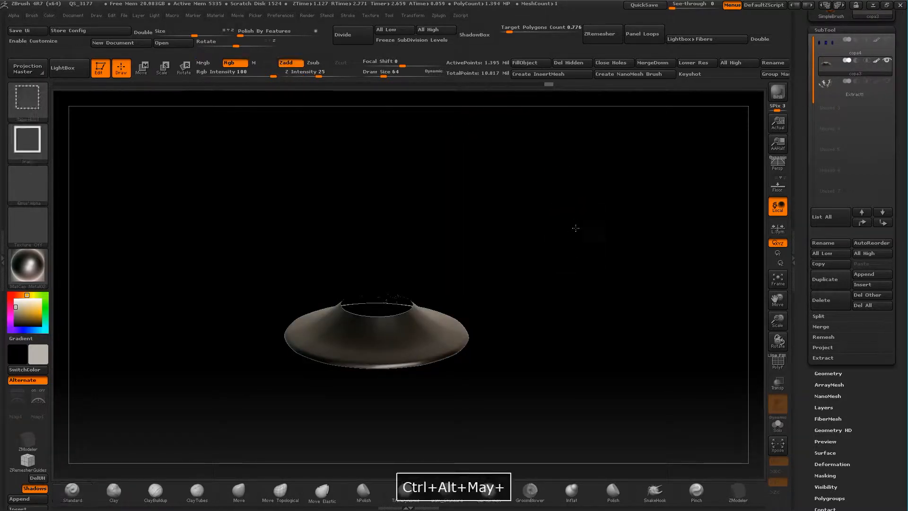
{"action": "left_click", "coordinate": [583, 231], "text": "ctrl+alt+shift"}
Step: Isolate the bowl panels, stem strips and lower stem, fill them with brighter gold (226, 188, 99) and unhide the chalice
{"action": "mouse_move", "coordinate": [572, 219]}
{"action": "left_mouse_down", "text": "alt"}
{"action": "mouse_move", "coordinate": [541, 296]}
{"action": "mouse_move", "coordinate": [546, 230]}
{"action": "mouse_move", "coordinate": [359, 147]}
{"action": "left_mouse_up", "text": "alt"}
{"action": "left_click", "coordinate": [359, 146], "text": "ctrl+alt+shift"}
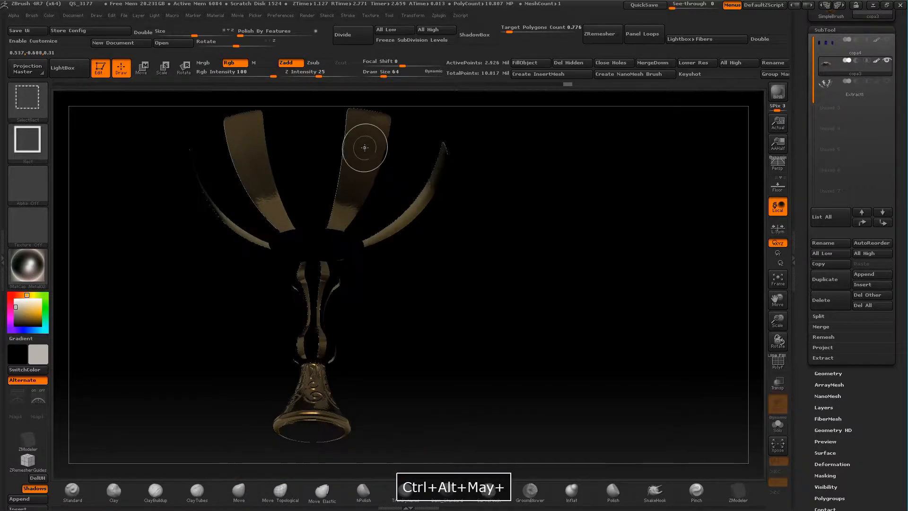
{"action": "left_click", "coordinate": [46, 351]}
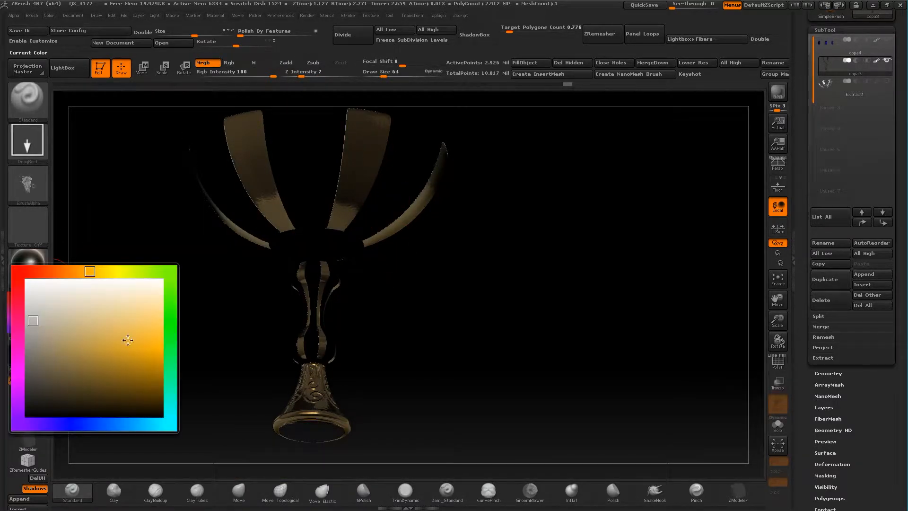
{"action": "left_click", "coordinate": [124, 326]}
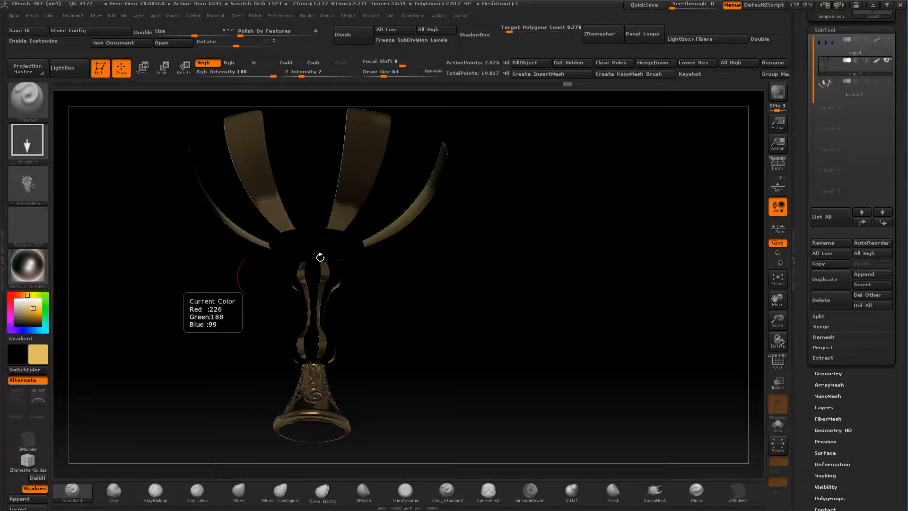
{"action": "left_click", "coordinate": [547, 63]}
{"action": "key", "text": "ctrl+alt+shift"}
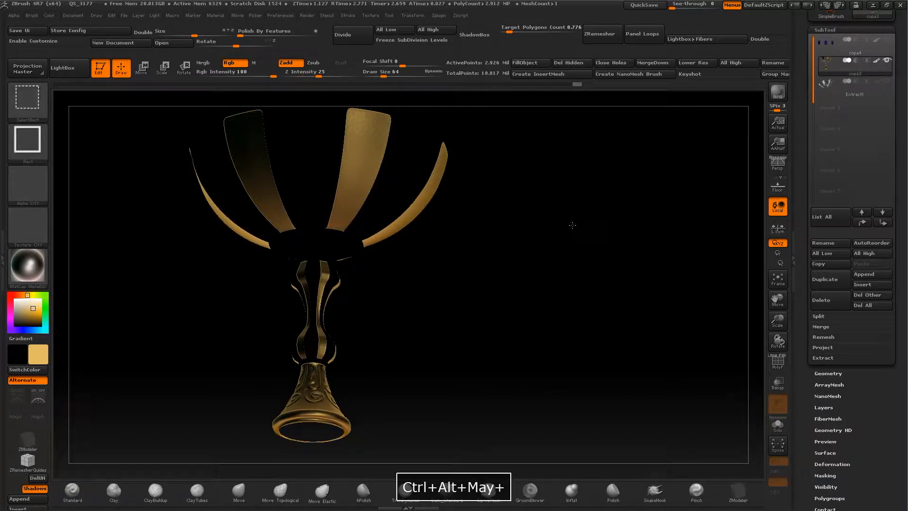
{"action": "left_click", "coordinate": [573, 223], "text": "ctrl+shift"}
Step: Isolate the bowl's underside around the stem joint, fill it with a very dark blue-violet and unhide the chalice
{"action": "left_click", "coordinate": [300, 258], "text": "ctrl+shift"}
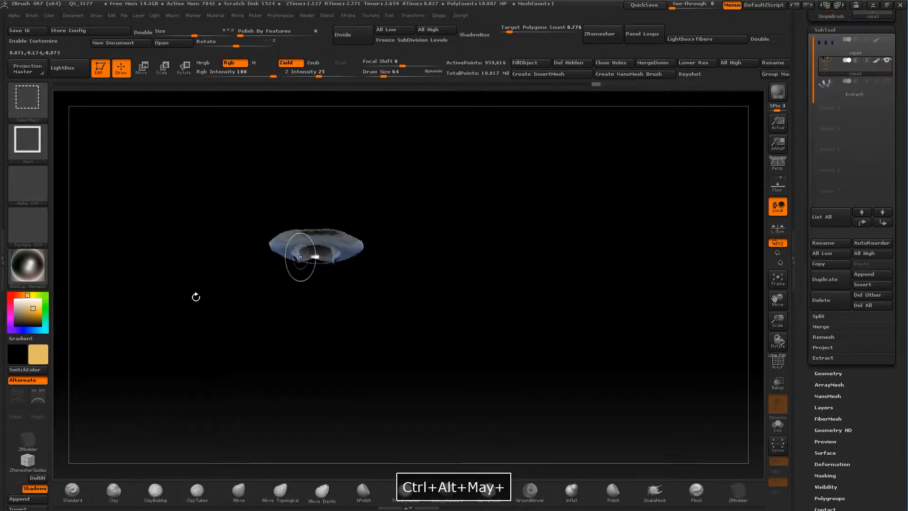
{"action": "left_click", "coordinate": [38, 354]}
{"action": "left_click_drag", "start_coordinate": [83, 420], "coordinate": [45, 422]}
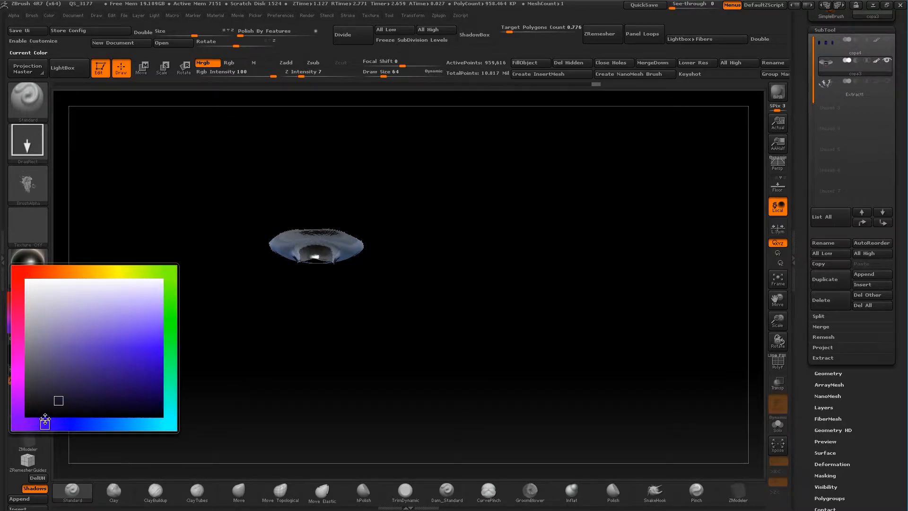
{"action": "left_click", "coordinate": [548, 64]}
{"action": "key", "text": "ctrl+alt+shift"}
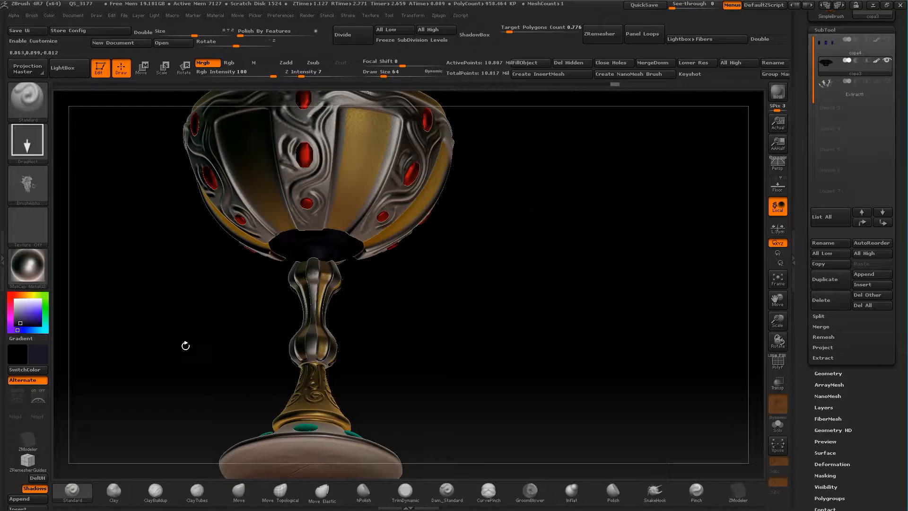
Step: Isolate the bowl's underside around the stem joint, refill it with a lighter muted violet and unhide the chalice
{"action": "mouse_move", "coordinate": [184, 345]}
{"action": "left_mouse_down"}
{"action": "mouse_move", "coordinate": [539, 253]}
{"action": "mouse_move", "coordinate": [549, 230]}
{"action": "mouse_move", "coordinate": [100, 363]}
{"action": "left_mouse_up"}
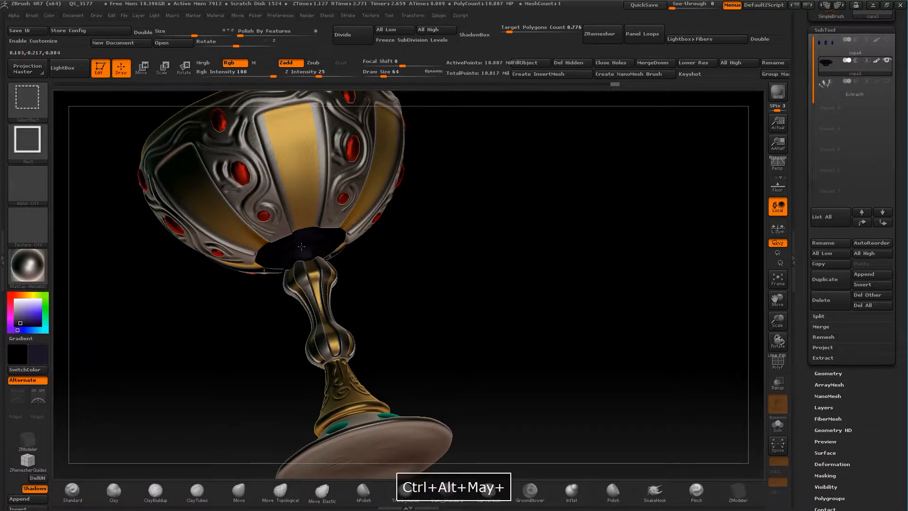
{"action": "left_click", "coordinate": [301, 244], "text": "ctrl+alt+shift"}
{"action": "left_click", "coordinate": [31, 358]}
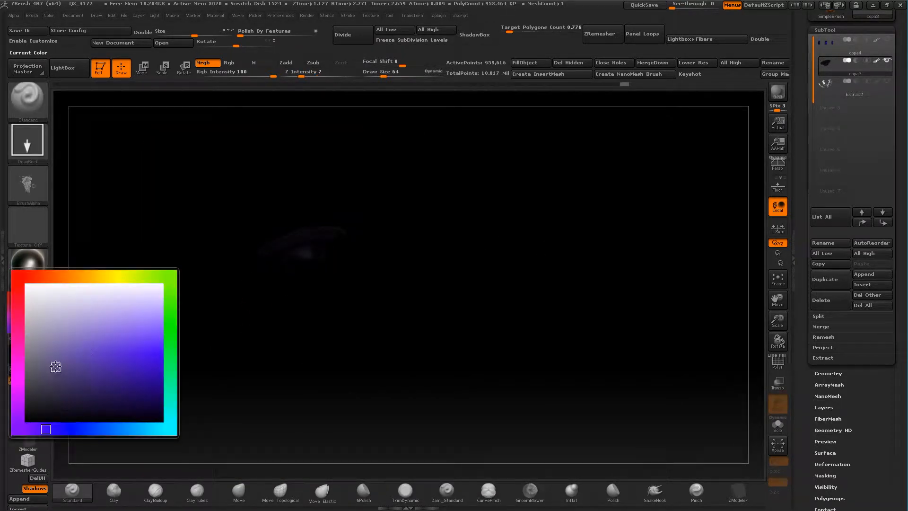
{"action": "left_click", "coordinate": [55, 366]}
{"action": "left_click", "coordinate": [546, 59]}
{"action": "mouse_move", "coordinate": [536, 165]}
{"action": "left_mouse_down"}
{"action": "mouse_move", "coordinate": [531, 199]}
{"action": "mouse_move", "coordinate": [517, 197]}
{"action": "mouse_move", "coordinate": [570, 254]}
{"action": "mouse_move", "coordinate": [586, 258]}
{"action": "mouse_move", "coordinate": [581, 276]}
{"action": "mouse_move", "coordinate": [587, 186]}
{"action": "mouse_move", "coordinate": [602, 154]}
{"action": "mouse_move", "coordinate": [609, 300]}
{"action": "mouse_move", "coordinate": [660, 112]}
{"action": "mouse_move", "coordinate": [634, 187]}
{"action": "mouse_move", "coordinate": [686, 218]}
{"action": "left_mouse_up"}
{"action": "left_click", "coordinate": [538, 212], "text": "ctrl+alt+shift"}
Step: Set the Standard brush to Draw Size 17 with Zsub, the Dots stroke and Alpha 01
{"action": "left_click_drag", "start_coordinate": [781, 321], "coordinate": [768, 298]}
{"action": "left_click_drag", "start_coordinate": [610, 182], "coordinate": [492, 276], "text": "alt"}
{"action": "mouse_move", "coordinate": [778, 320]}
{"action": "left_mouse_down"}
{"action": "mouse_move", "coordinate": [570, 330]}
{"action": "mouse_move", "coordinate": [594, 370]}
{"action": "left_mouse_up"}
{"action": "key", "text": "space"}
{"action": "left_click_drag", "start_coordinate": [601, 272], "coordinate": [589, 273]}
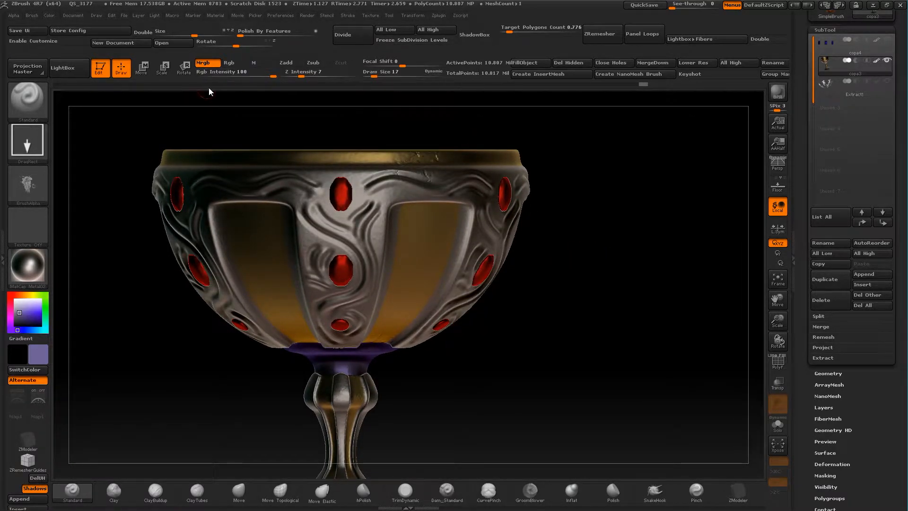
{"action": "mouse_move", "coordinate": [210, 87]}
{"action": "left_click", "coordinate": [318, 63]}
{"action": "left_click", "coordinate": [28, 142]}
{"action": "left_click", "coordinate": [47, 178]}
{"action": "left_click", "coordinate": [28, 185]}
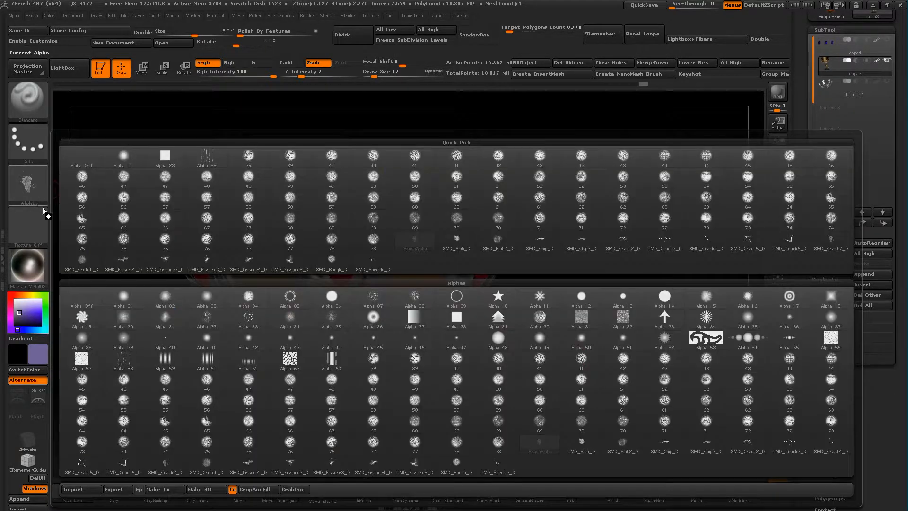
{"action": "left_click", "coordinate": [29, 185]}
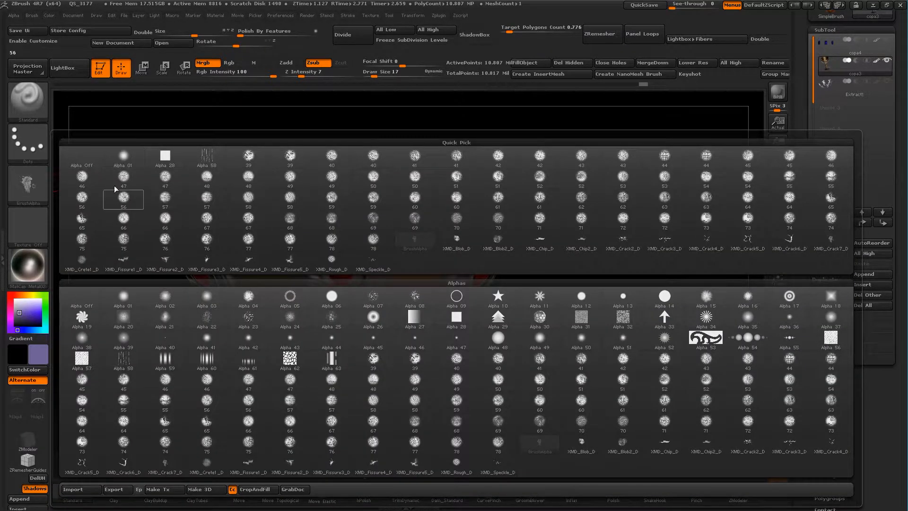
{"action": "left_click", "coordinate": [124, 159]}
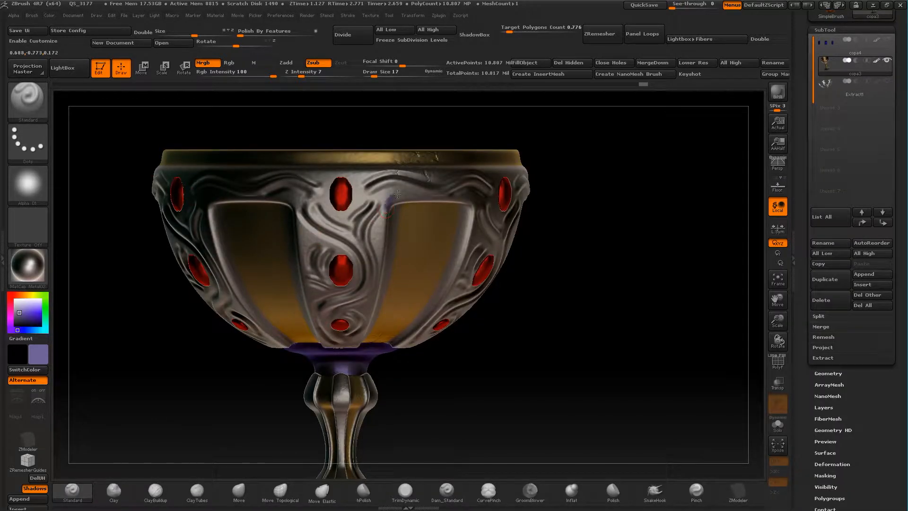
Step: Undo the faint test strokes and try carving a groove in the frame near a bowl panel's corner at Z Intensity 57
{"action": "key", "text": "ctrl+z"}
{"action": "key", "text": "ctrl+z"}
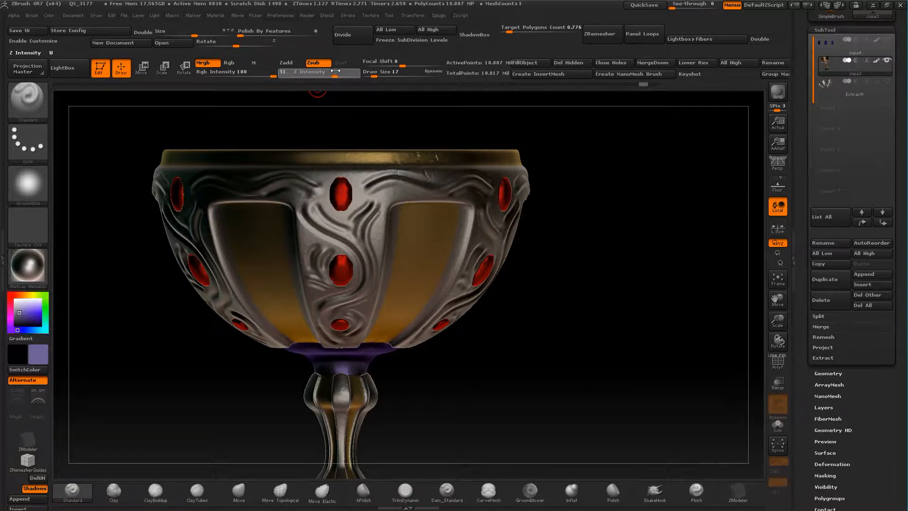
{"action": "left_click_drag", "start_coordinate": [335, 71], "coordinate": [339, 71]}
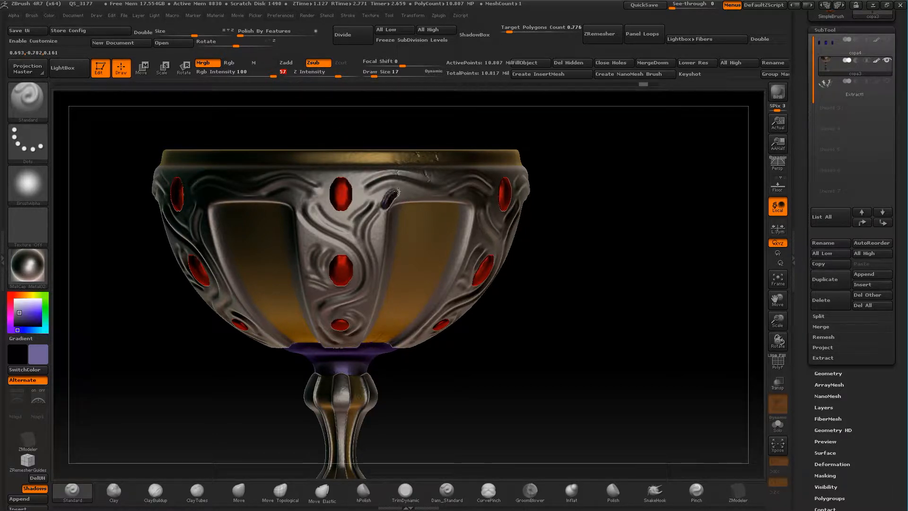
{"action": "left_click_drag", "start_coordinate": [782, 320], "coordinate": [735, 386]}
{"action": "left_click_drag", "start_coordinate": [703, 350], "coordinate": [402, 219]}
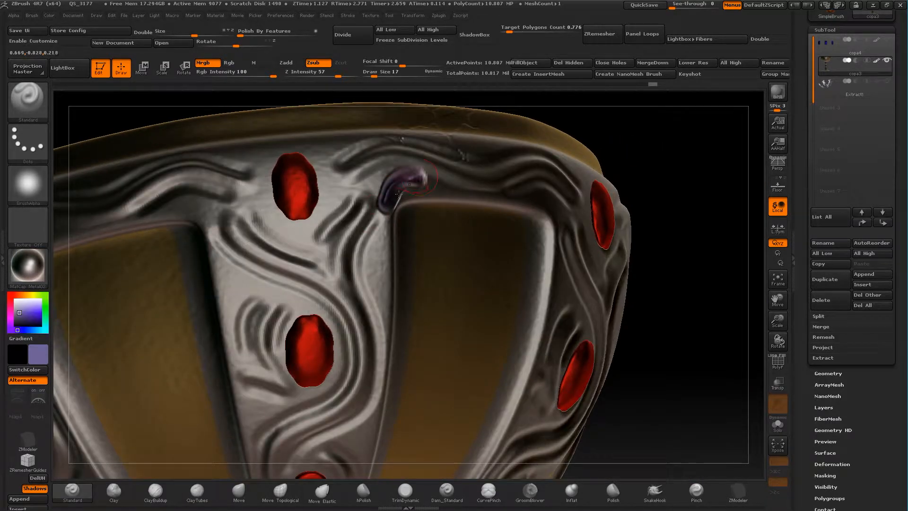
{"action": "left_click_drag", "start_coordinate": [660, 185], "coordinate": [406, 187]}
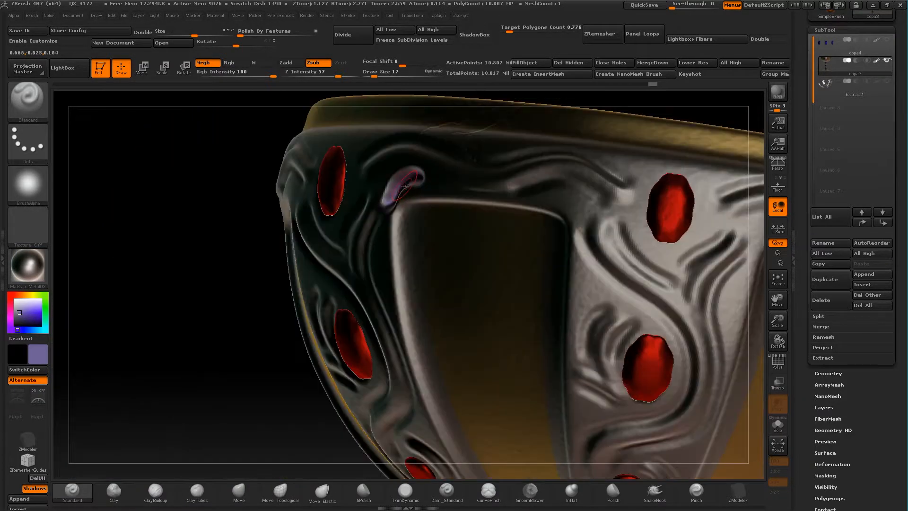
{"action": "key", "text": "ctrl+z"}
Step: Switch the brush to the DragRect stroke with grainy alpha 70 and set Z Intensity to 5
{"action": "left_click_drag", "start_coordinate": [779, 323], "coordinate": [577, 246]}
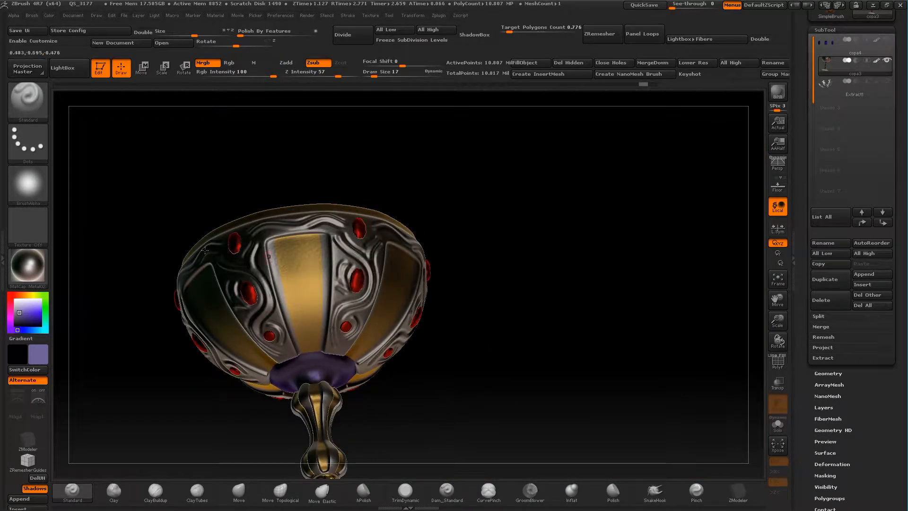
{"action": "left_click", "coordinate": [30, 139]}
{"action": "left_click", "coordinate": [113, 150]}
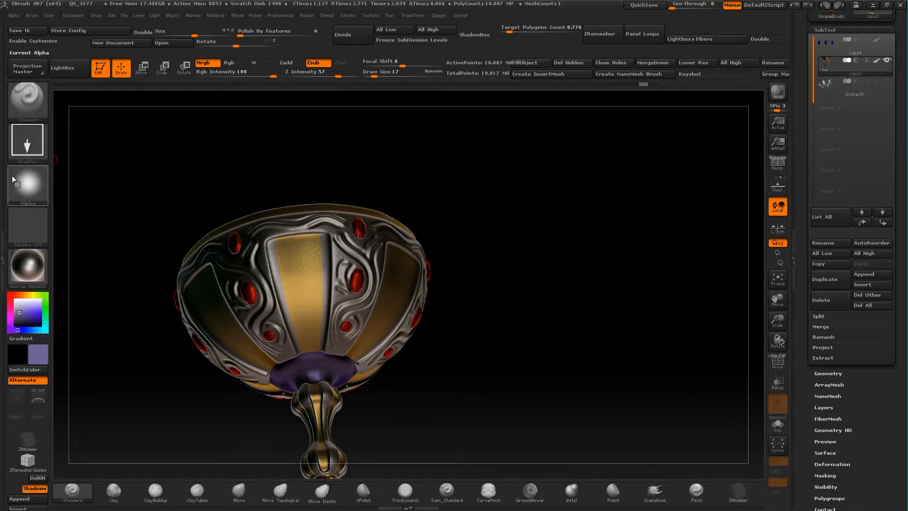
{"action": "left_click", "coordinate": [28, 185]}
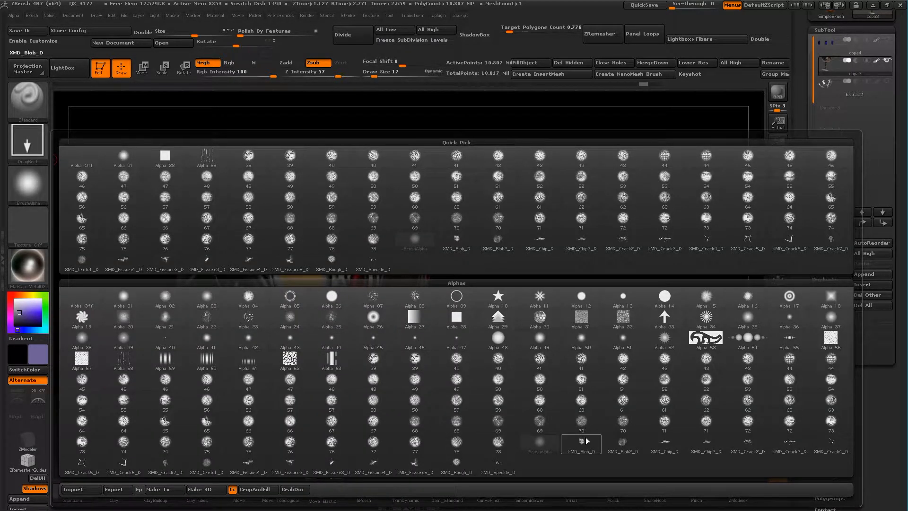
{"action": "mouse_move", "coordinate": [624, 427]}
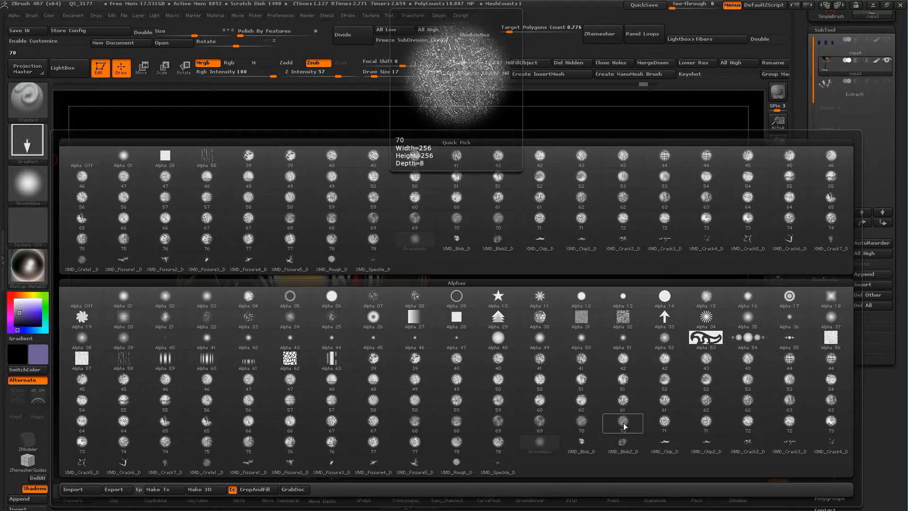
{"action": "left_click", "coordinate": [598, 429]}
{"action": "left_click_drag", "start_coordinate": [571, 267], "coordinate": [602, 210], "text": "alt"}
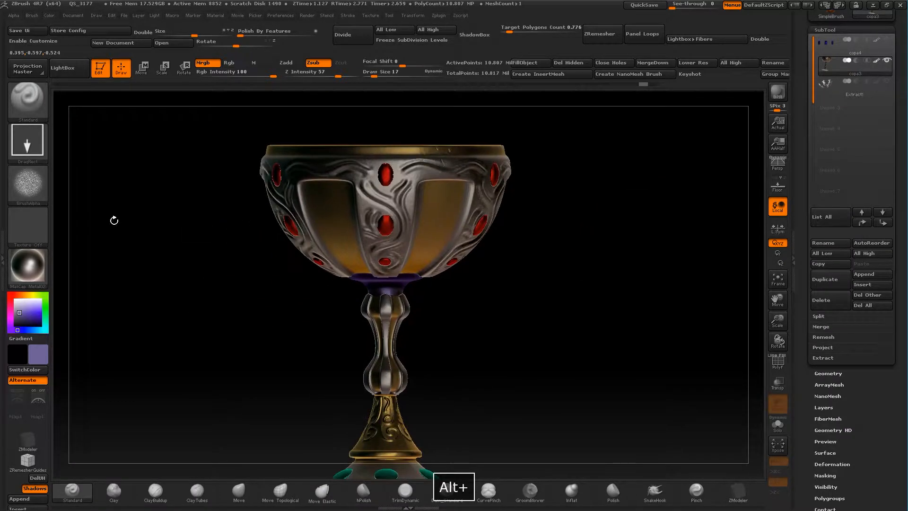
{"action": "left_click_drag", "start_coordinate": [337, 76], "coordinate": [298, 79]}
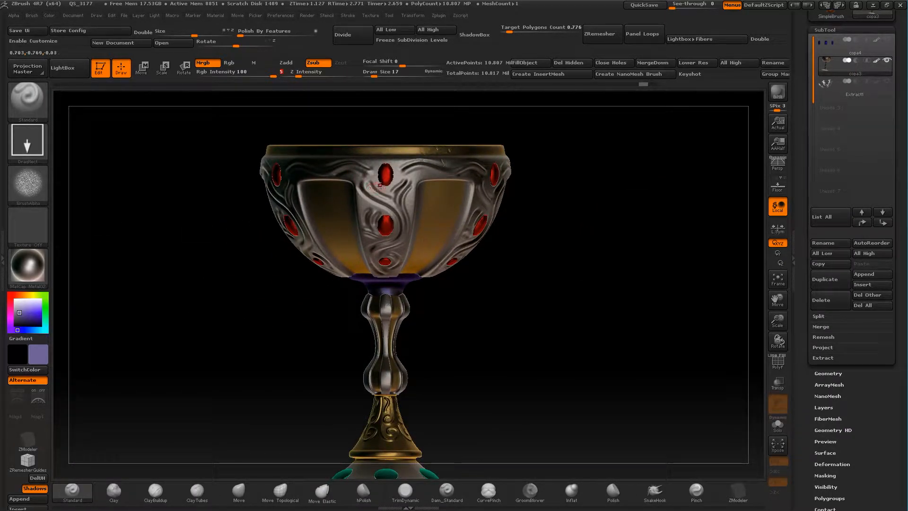
Step: Sample colours from the chalice, choose a muted grey-brown brush colour and set Rgb Intensity to 7
{"action": "key", "text": "c"}
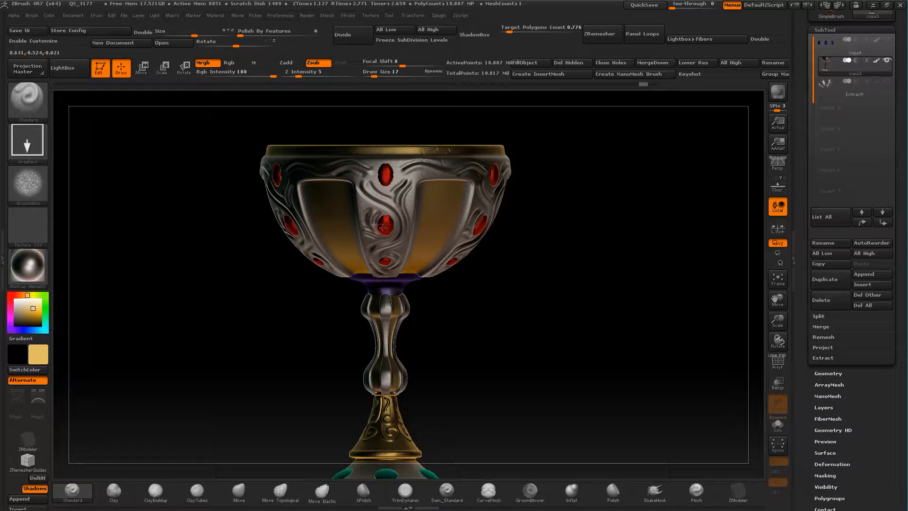
{"action": "key", "text": "c"}
{"action": "key", "text": "c"}
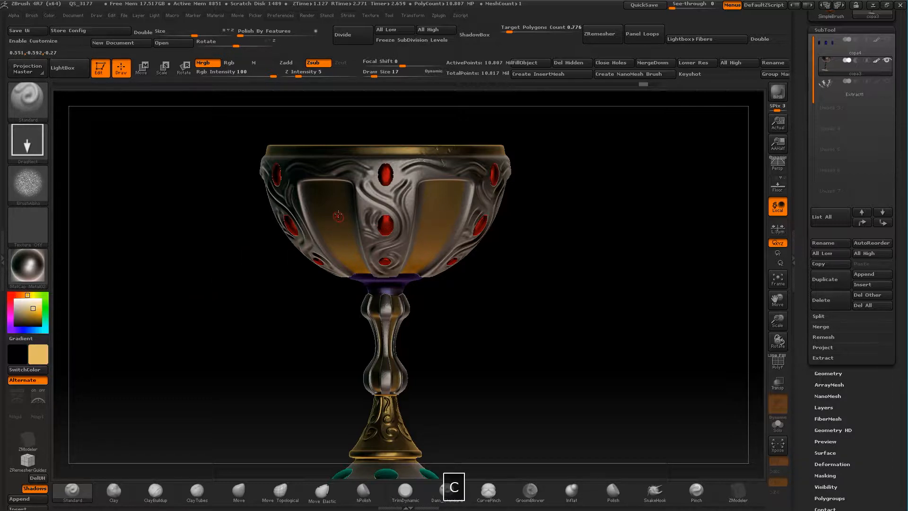
{"action": "left_click", "coordinate": [46, 360]}
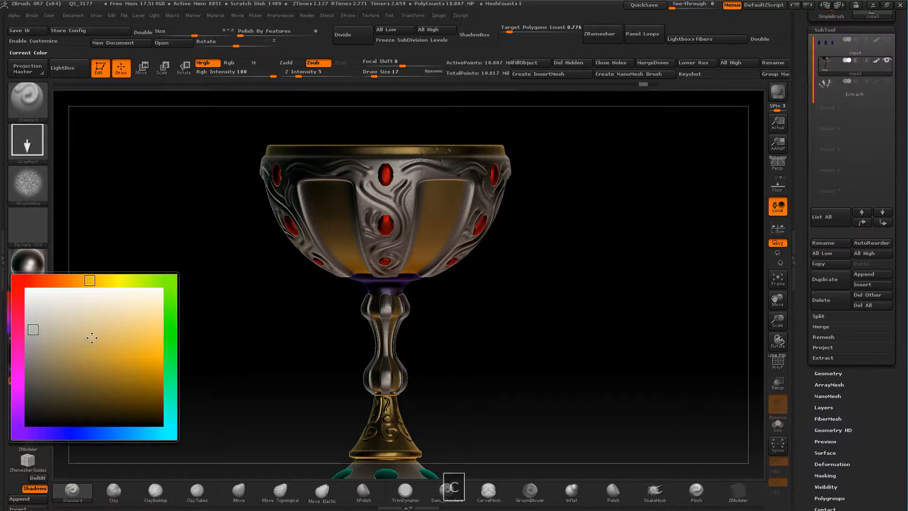
{"action": "left_click", "coordinate": [37, 362]}
{"action": "left_click_drag", "start_coordinate": [116, 237], "coordinate": [218, 79]}
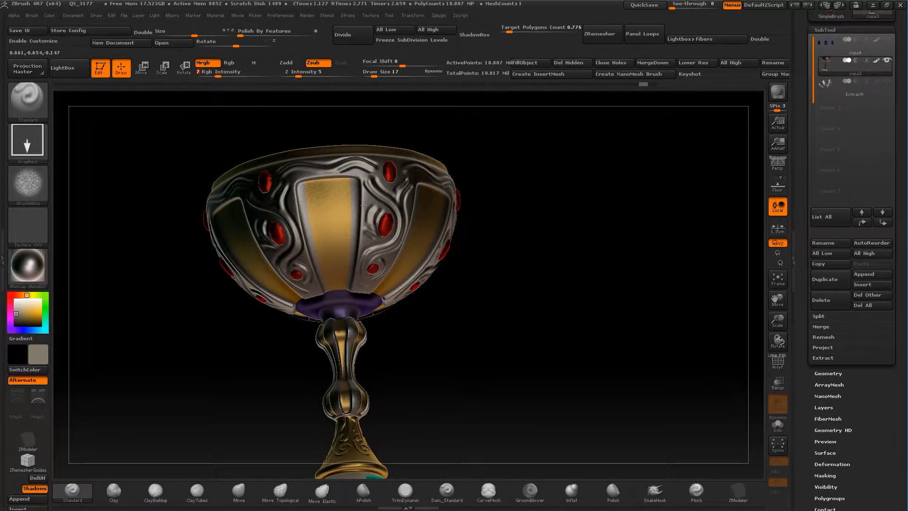
Step: Undo the test stamps, raise Rgb Intensity to 65 and try stamping the grain texture on the bowl's silver frame
{"action": "key", "text": "ctrl+z"}
{"action": "left_click_drag", "start_coordinate": [777, 320], "coordinate": [763, 407]}
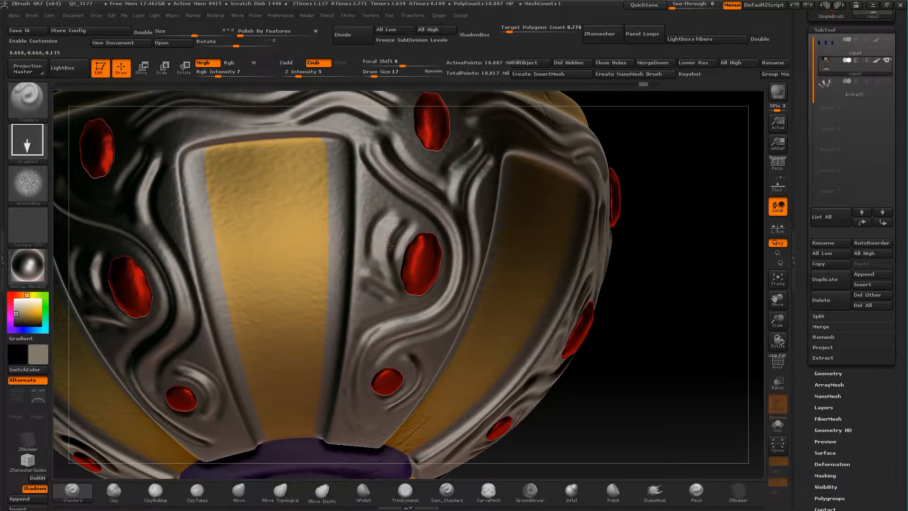
{"action": "key", "text": "ctrl+z"}
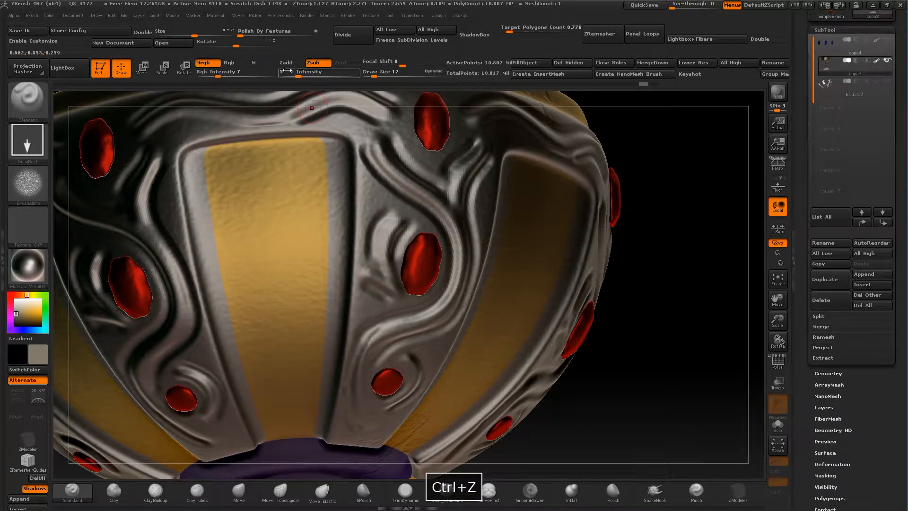
{"action": "left_click_drag", "start_coordinate": [223, 71], "coordinate": [259, 75]}
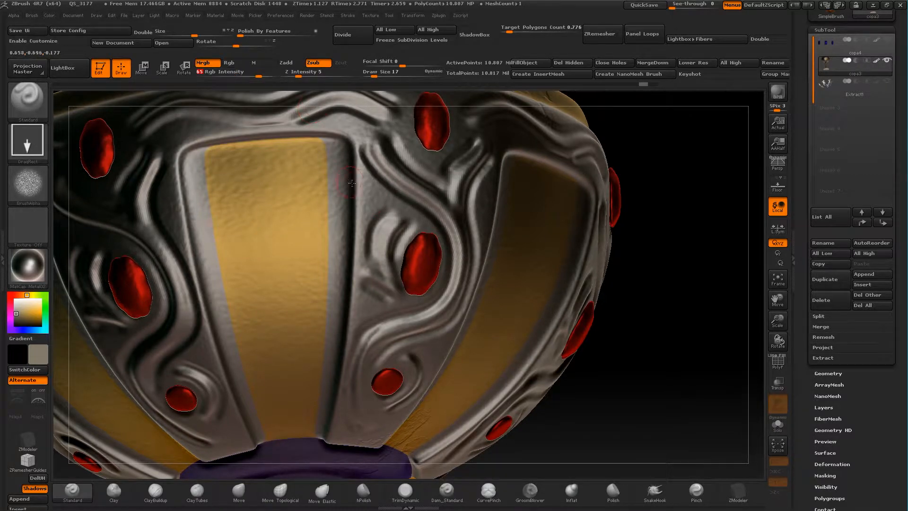
{"action": "left_click_drag", "start_coordinate": [377, 233], "coordinate": [378, 237]}
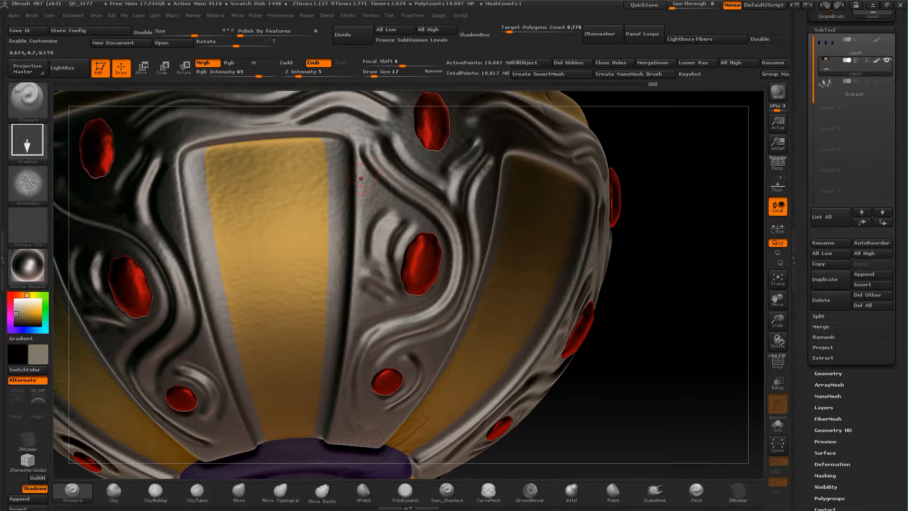
{"action": "left_click_drag", "start_coordinate": [699, 284], "coordinate": [450, 225]}
{"action": "key", "text": "ctrl+z"}
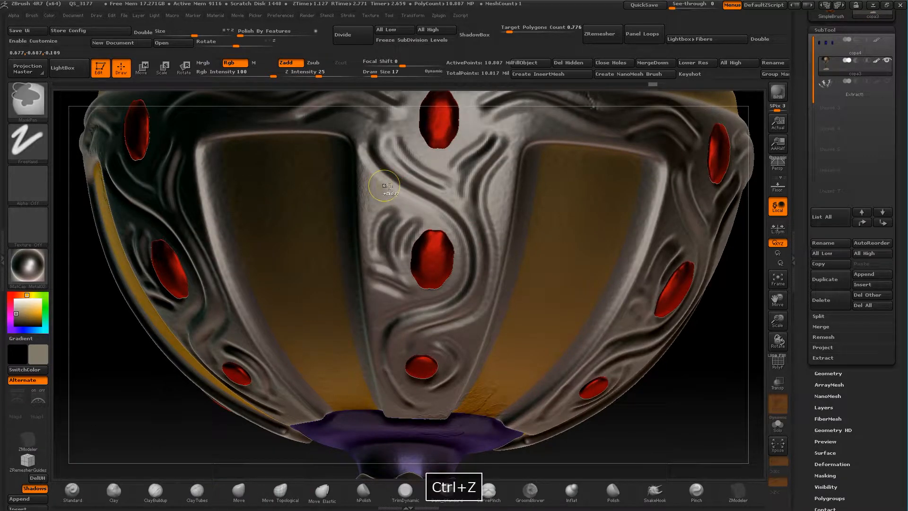
Step: Change the brush to the Dots stroke with a dense grainy alpha and reduce Draw Size to 10
{"action": "left_click", "coordinate": [35, 142]}
{"action": "left_click", "coordinate": [82, 152]}
{"action": "left_click", "coordinate": [33, 180]}
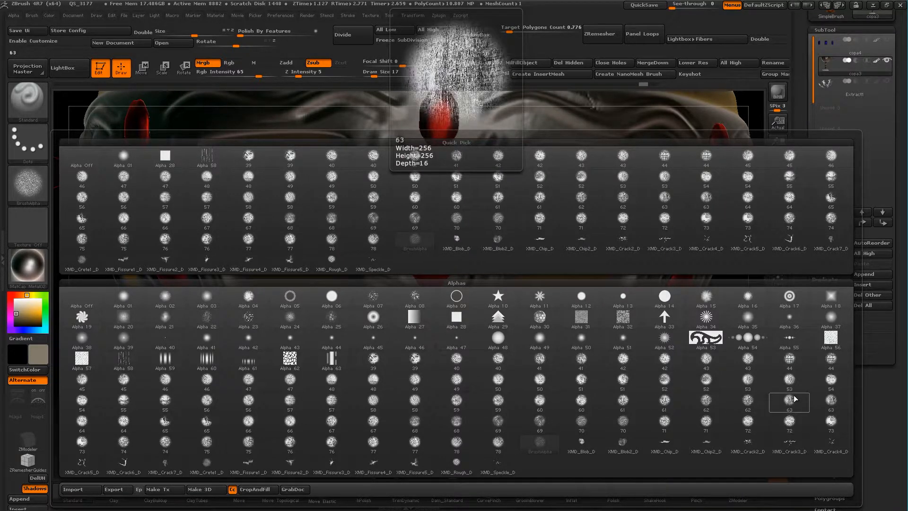
{"action": "left_click", "coordinate": [789, 377]}
{"action": "key", "text": "space"}
{"action": "left_click_drag", "start_coordinate": [468, 195], "coordinate": [443, 195]}
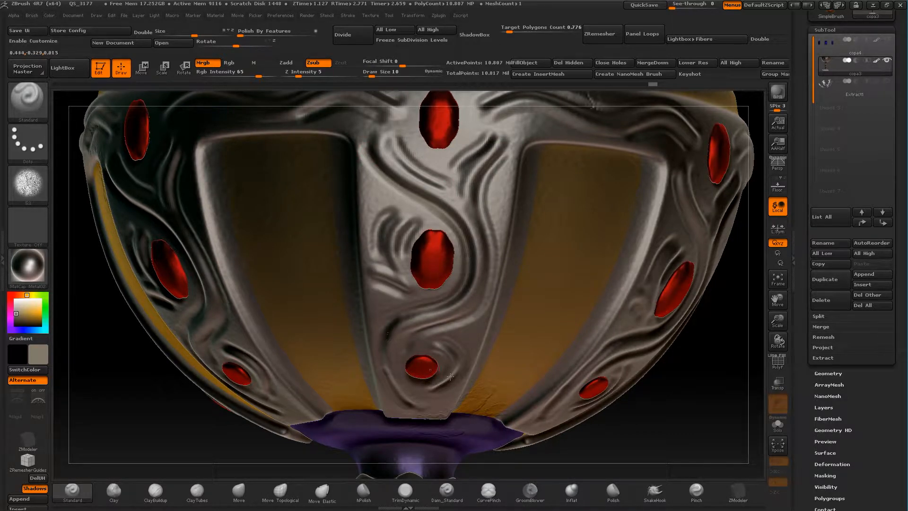
Step: Try painting grainy wear along the lower silver frame, then return the undo history to entry 63
{"action": "left_click_drag", "start_coordinate": [652, 439], "coordinate": [451, 349], "text": "alt"}
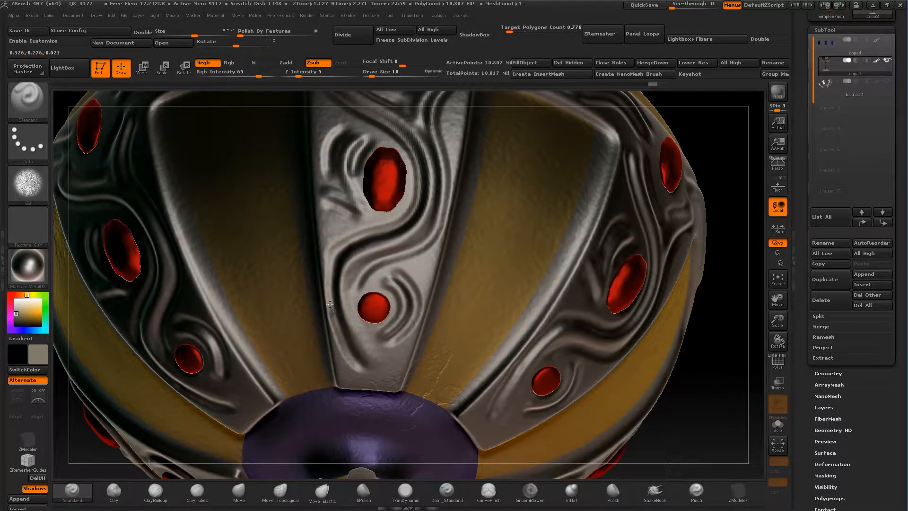
{"action": "key", "text": "ctrl+z"}
{"action": "key", "text": "ctrl+z"}
{"action": "key", "text": "ctrl+z"}
{"action": "key", "text": "ctrl+z"}
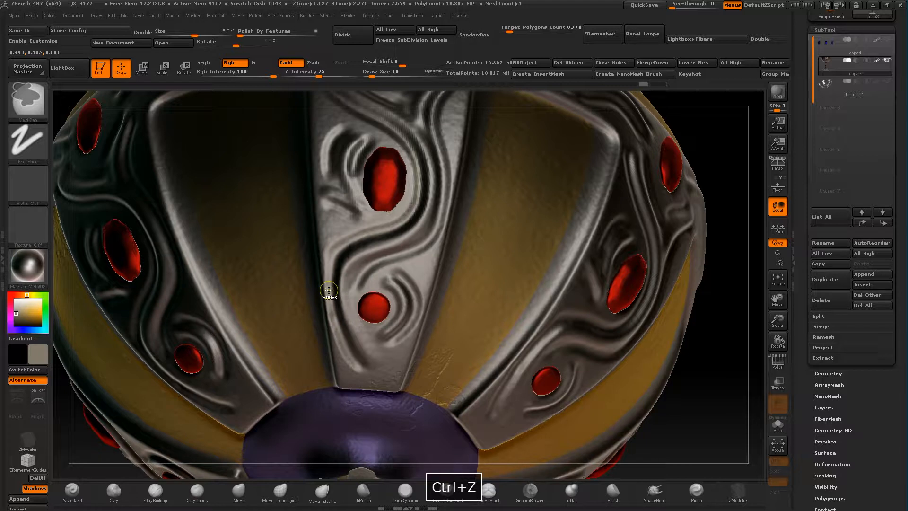
{"action": "key", "text": "ctrl+z"}
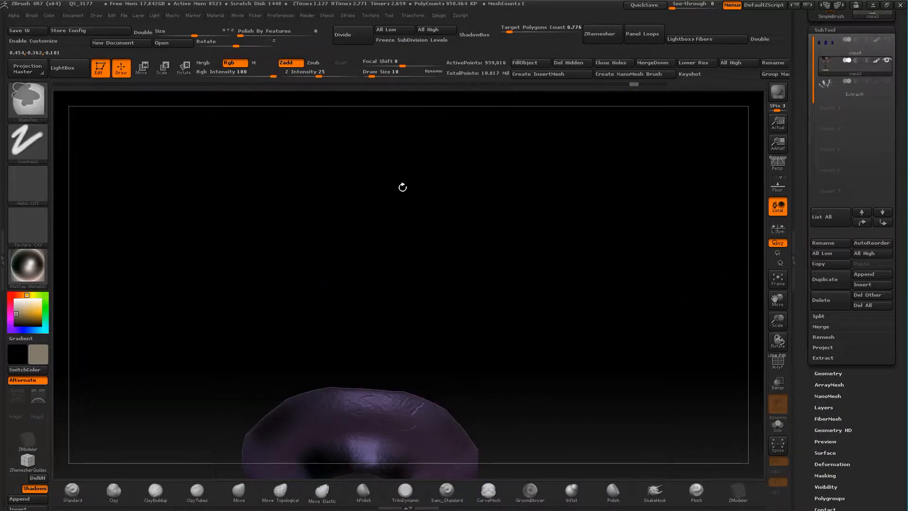
{"action": "left_click", "coordinate": [642, 85]}
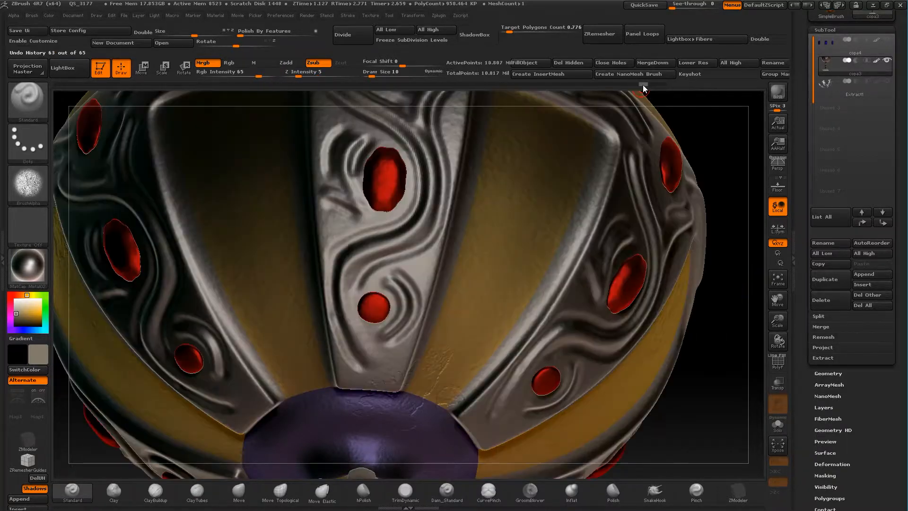
Step: Turn on radial symmetry about the Y axis and paint subtle grey-brown grainy wear along the bowl's ornamented frame
{"action": "key", "text": "x"}
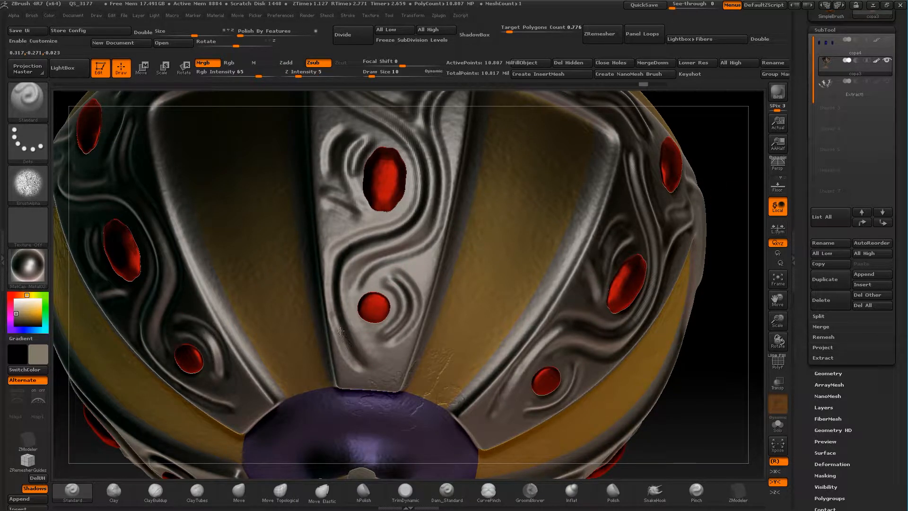
{"action": "left_click_drag", "start_coordinate": [330, 295], "coordinate": [338, 258]}
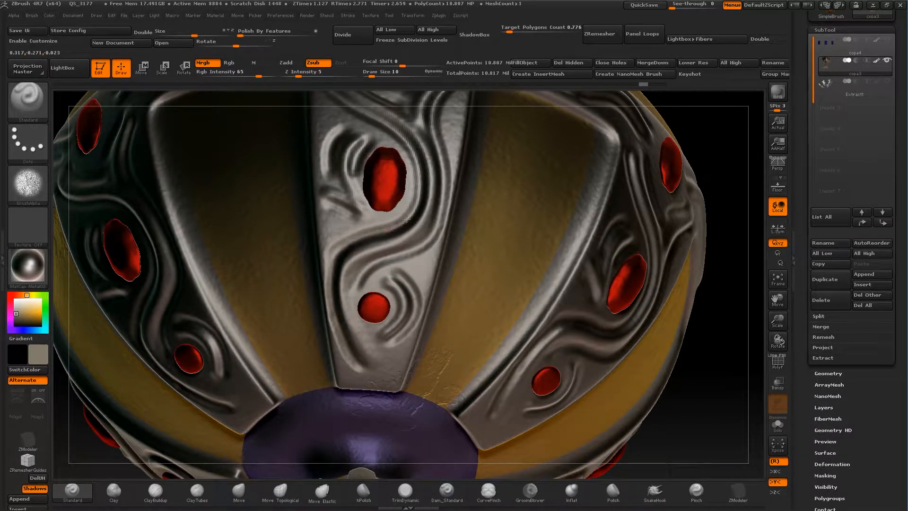
{"action": "left_click_drag", "start_coordinate": [723, 125], "coordinate": [721, 236], "text": "alt"}
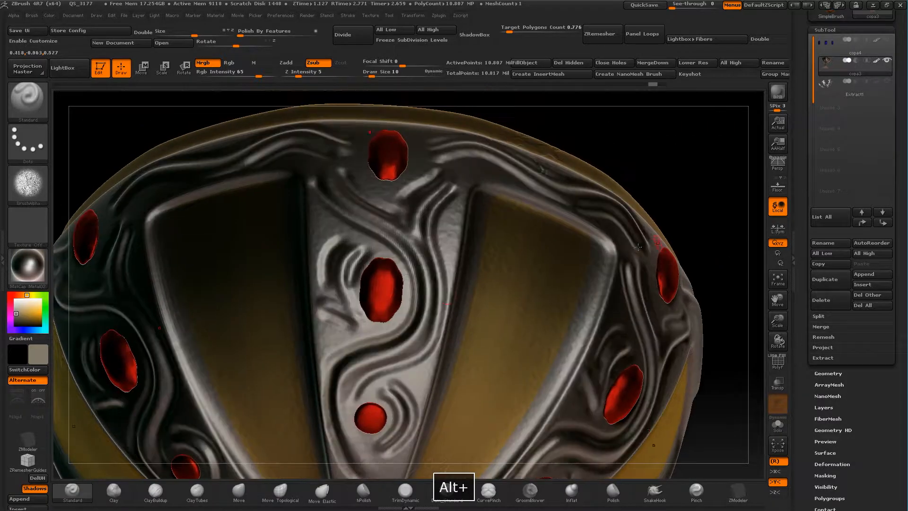
{"action": "left_click_drag", "start_coordinate": [393, 241], "coordinate": [341, 208]}
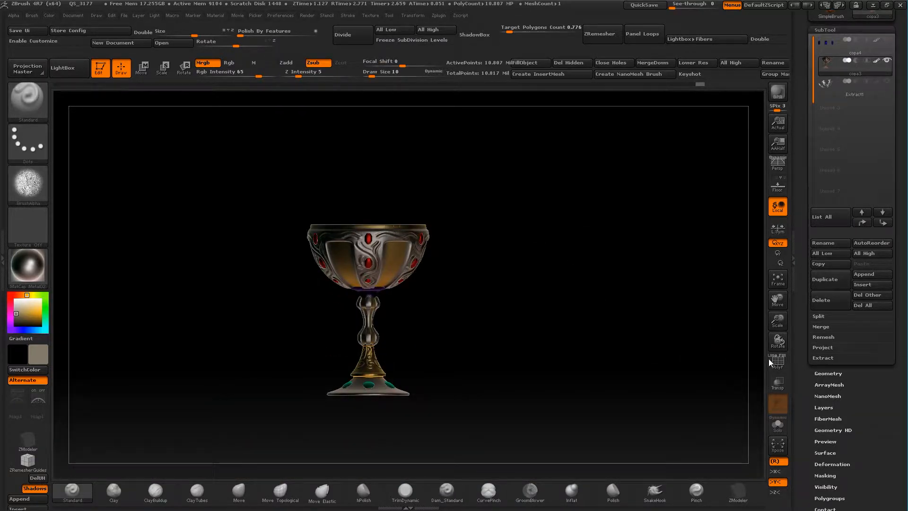
Step: Unhide the Extract1 subtool so the scroll ornaments show on the bowl's gold panels, and view them from below
{"action": "left_click_drag", "start_coordinate": [776, 318], "coordinate": [773, 360]}
{"action": "left_click_drag", "start_coordinate": [600, 348], "coordinate": [601, 307], "text": "alt"}
{"action": "left_click_drag", "start_coordinate": [572, 276], "coordinate": [569, 295], "text": "alt"}
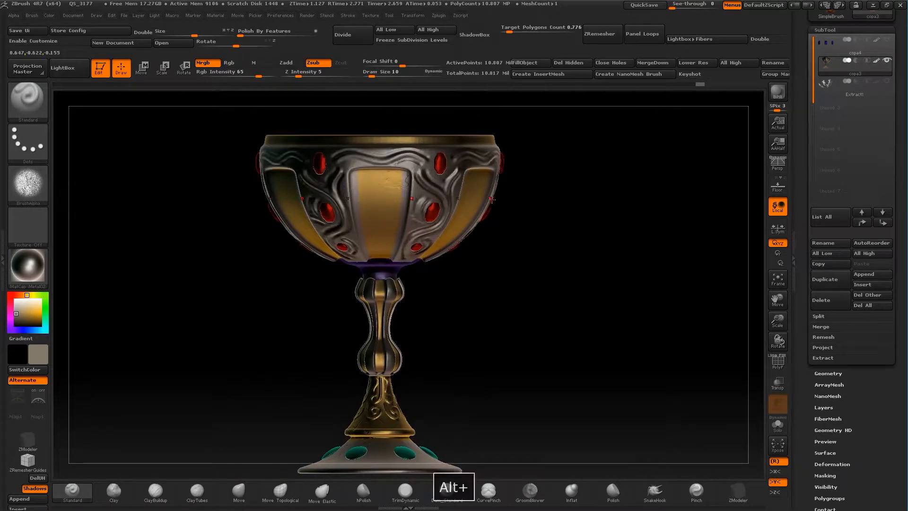
{"action": "left_click", "coordinate": [886, 81]}
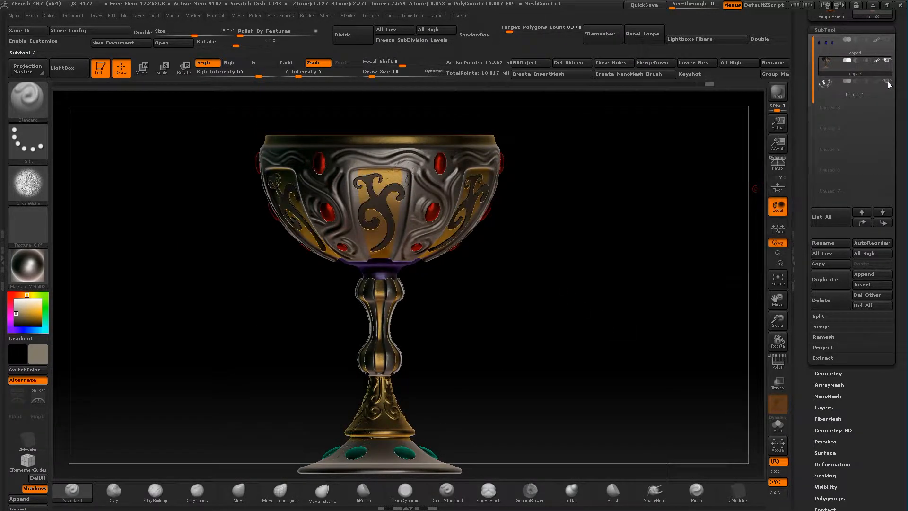
{"action": "mouse_move", "coordinate": [608, 263]}
{"action": "left_mouse_down"}
{"action": "mouse_move", "coordinate": [612, 214]}
{"action": "mouse_move", "coordinate": [614, 271]}
{"action": "left_mouse_up"}
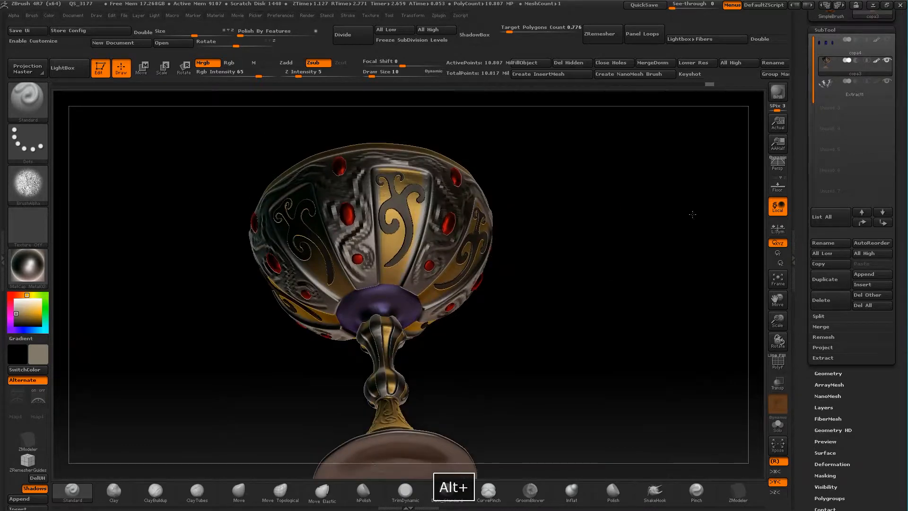
Step: Select the Extract1 subtool and fill its scroll ornaments with the purple sampled from the collar beneath the bowl
{"action": "left_click", "coordinate": [831, 87]}
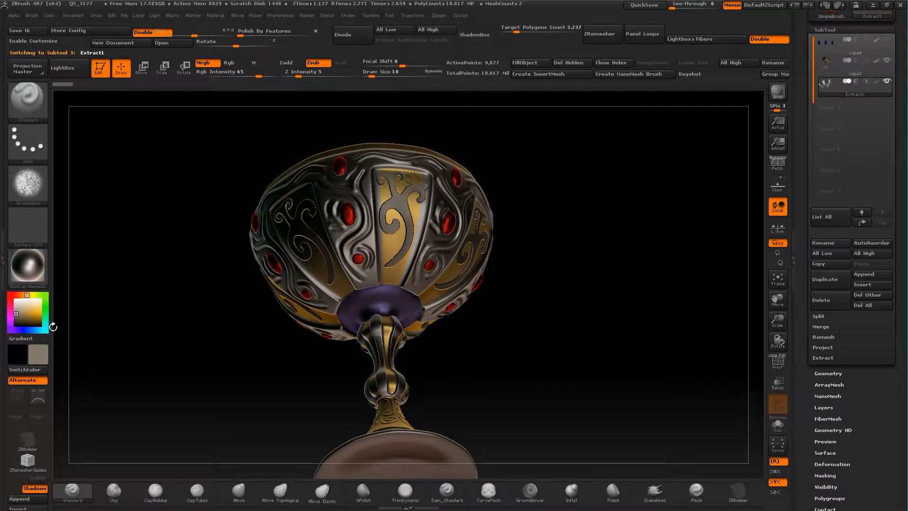
{"action": "mouse_move", "coordinate": [33, 314]}
{"action": "key", "text": "c"}
{"action": "left_click_drag", "start_coordinate": [559, 128], "coordinate": [626, 296]}
{"action": "left_click_drag", "start_coordinate": [778, 321], "coordinate": [777, 369]}
{"action": "left_click_drag", "start_coordinate": [700, 301], "coordinate": [688, 383], "text": "alt"}
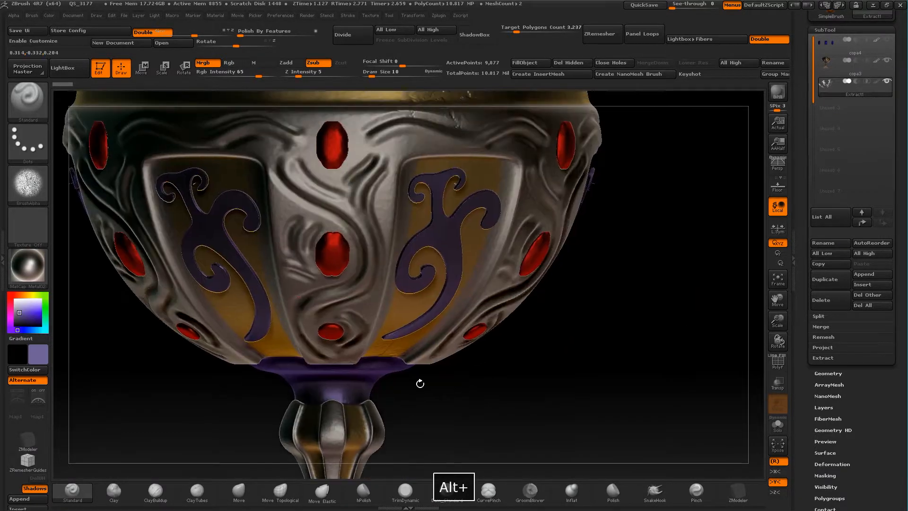
{"action": "left_click", "coordinate": [364, 493]}
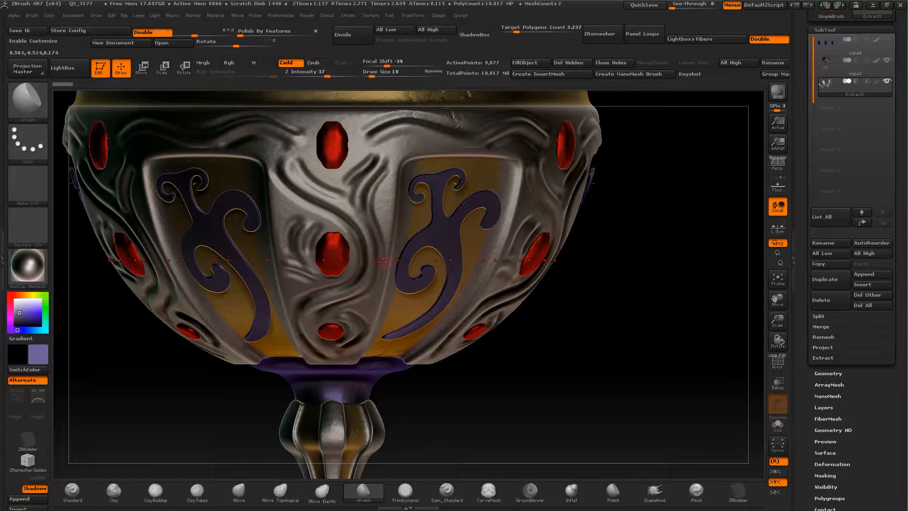
{"action": "key", "text": "x"}
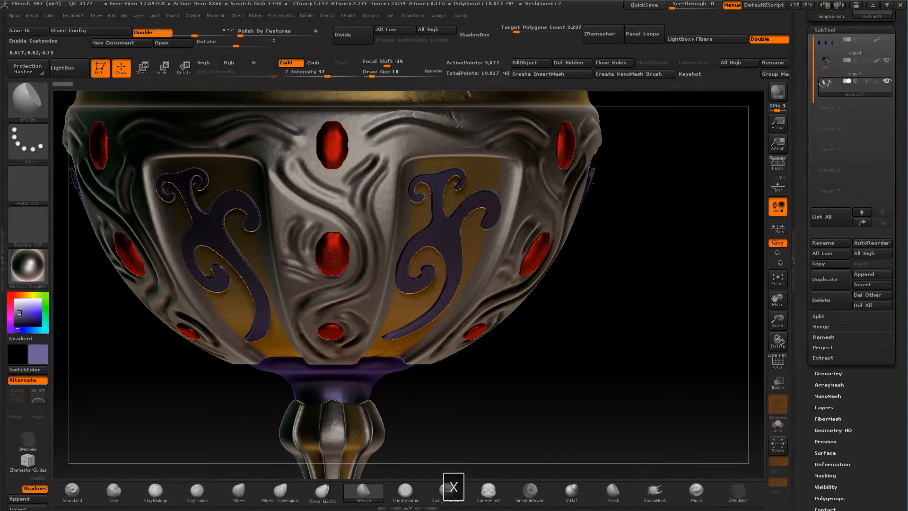
{"action": "mouse_move", "coordinate": [822, 67]}
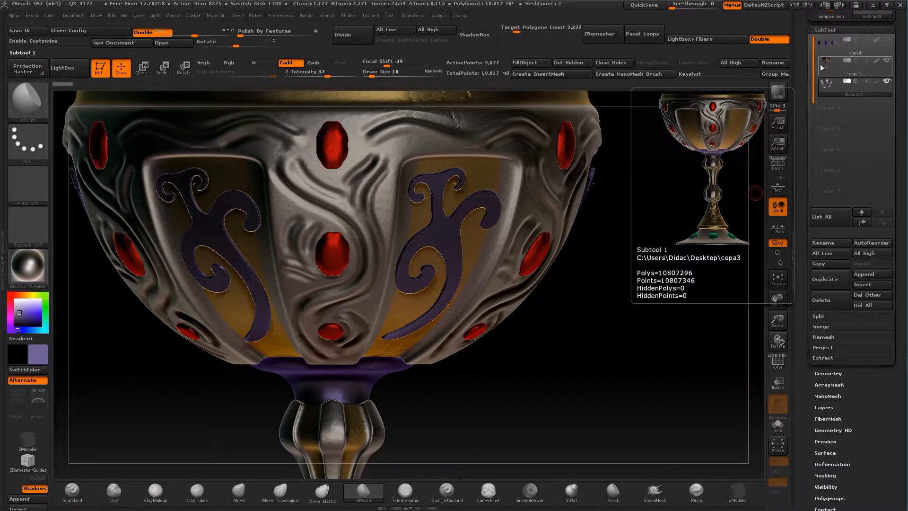
{"action": "key", "text": "ctrl+z"}
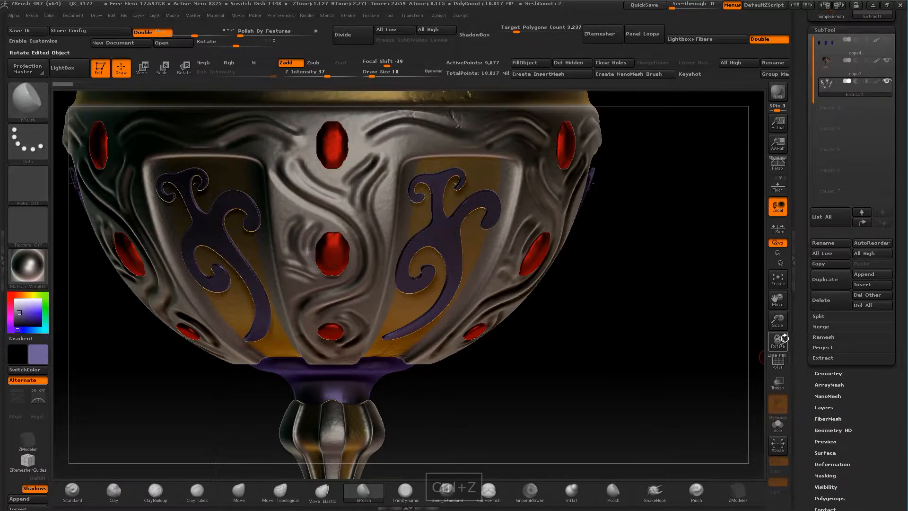
Step: Return to the Standard brush, make the copa3 subtool active, and undo the purple test stroke on the gold foot
{"action": "left_click_drag", "start_coordinate": [779, 325], "coordinate": [709, 307]}
{"action": "left_click_drag", "start_coordinate": [552, 279], "coordinate": [615, 209], "text": "alt"}
{"action": "left_click_drag", "start_coordinate": [615, 210], "coordinate": [568, 293]}
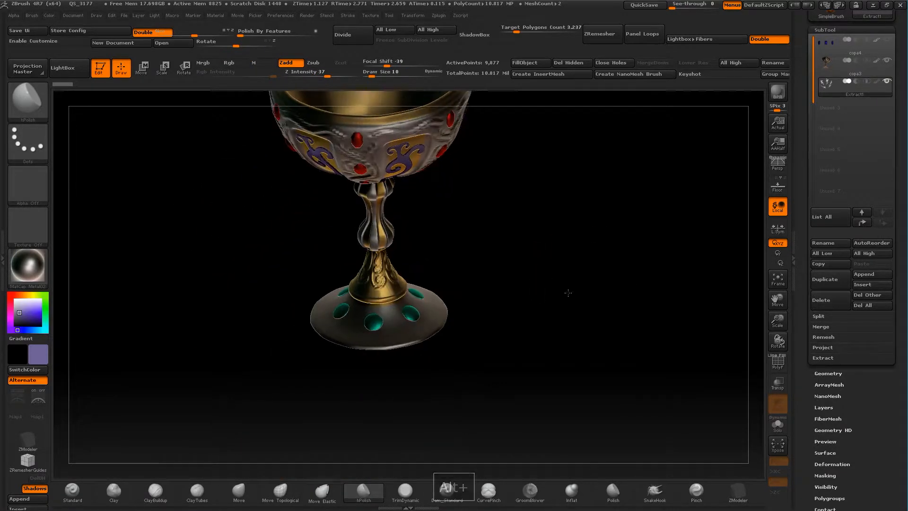
{"action": "left_click_drag", "start_coordinate": [778, 322], "coordinate": [757, 440]}
{"action": "left_click_drag", "start_coordinate": [700, 445], "coordinate": [660, 222], "text": "alt"}
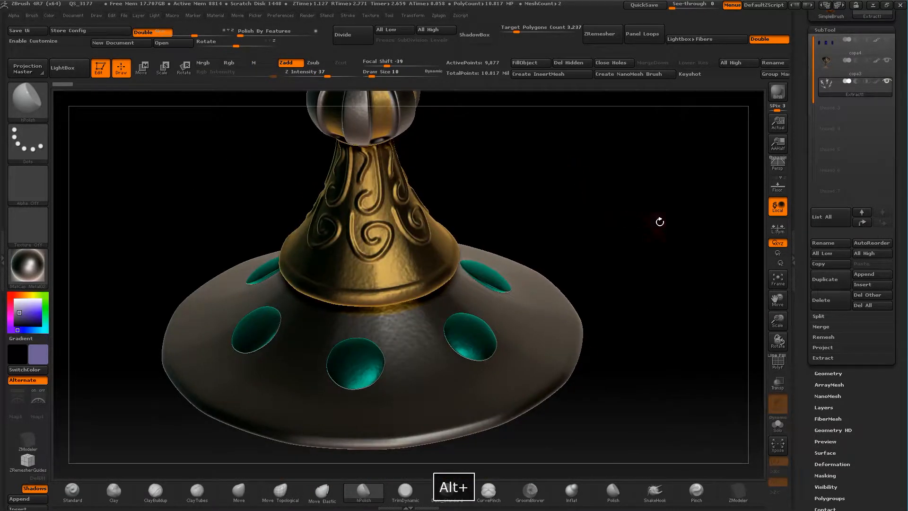
{"action": "left_click", "coordinate": [73, 490]}
{"action": "mouse_move", "coordinate": [27, 179]}
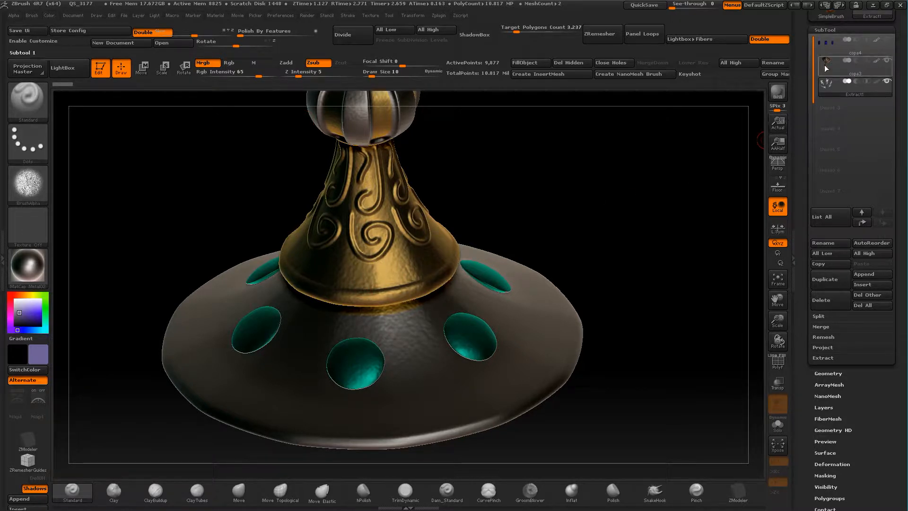
{"action": "left_click", "coordinate": [419, 242], "text": "alt"}
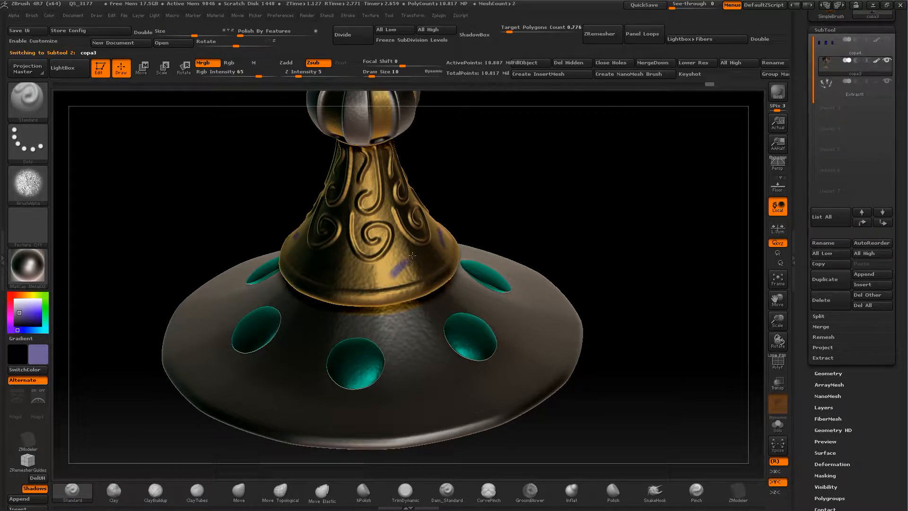
{"action": "key", "text": "ctrl+z"}
Step: Set Z Intensity to 42, pick a light brown, try a grainy stroke on the gold foot and undo it
{"action": "left_click_drag", "start_coordinate": [310, 73], "coordinate": [331, 76]}
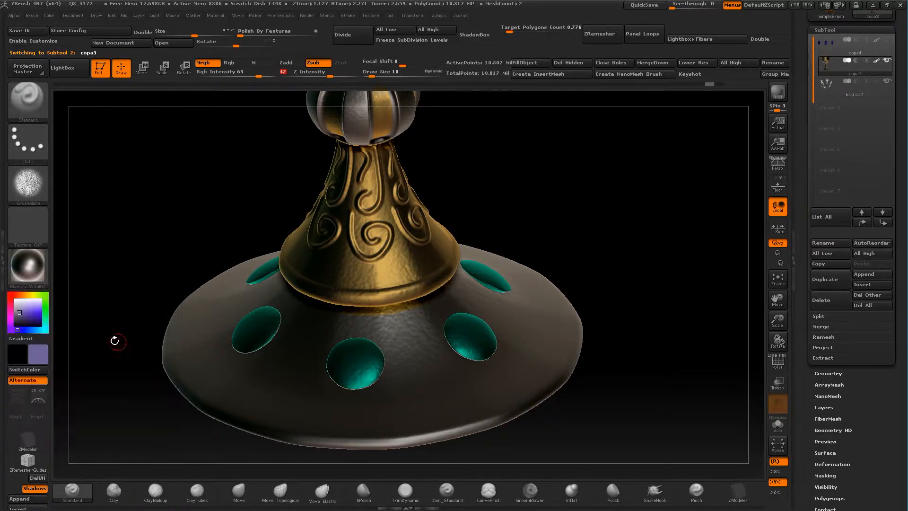
{"action": "left_click", "coordinate": [36, 355]}
{"action": "left_click", "coordinate": [80, 273]}
{"action": "left_click_drag", "start_coordinate": [79, 273], "coordinate": [74, 274]}
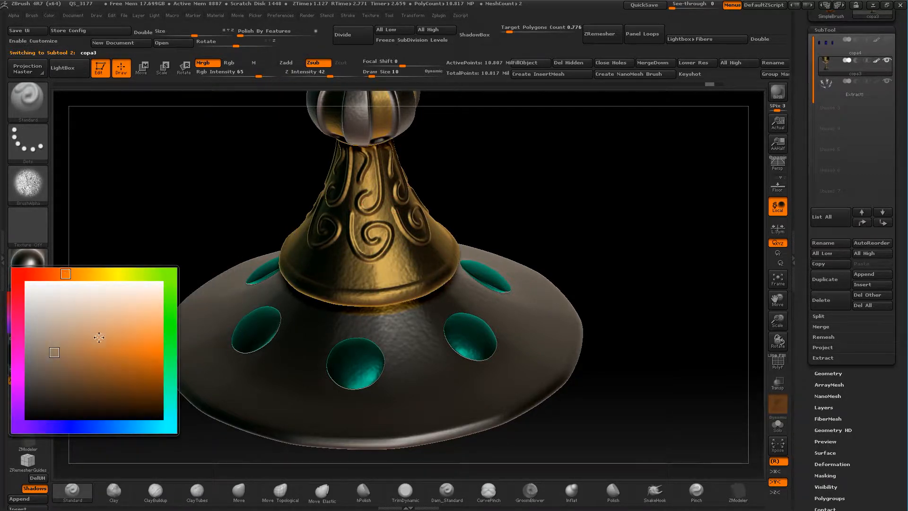
{"action": "left_click_drag", "start_coordinate": [377, 285], "coordinate": [403, 268]}
{"action": "key", "text": "ctrl+z"}
{"action": "key", "text": "ctrl+z"}
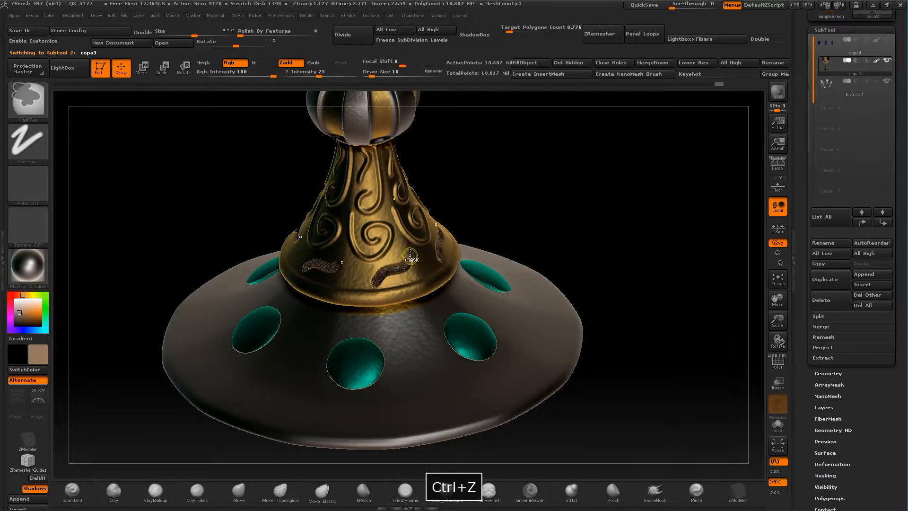
Step: Switch to Alpha 01 with Z Intensity 6 and Draw Size 2, try a thin stroke on the gold foot and undo it
{"action": "left_click", "coordinate": [29, 183]}
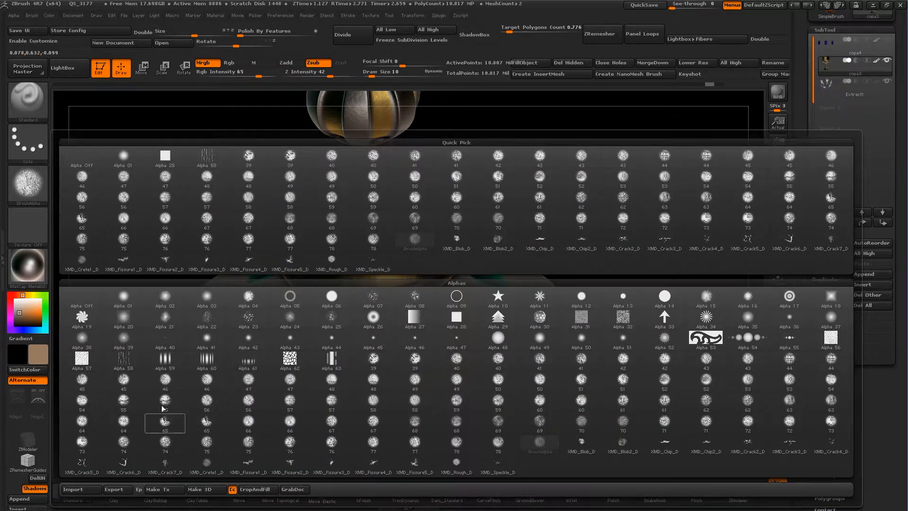
{"action": "left_click", "coordinate": [116, 296]}
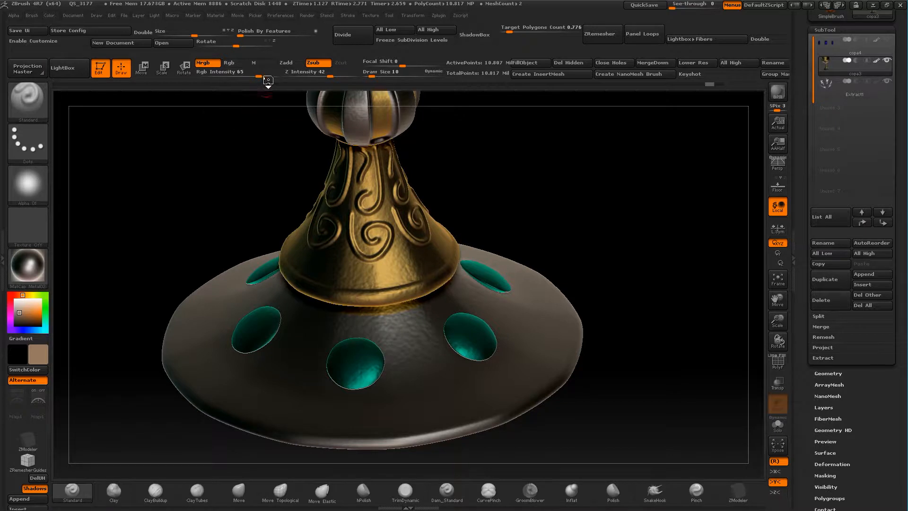
{"action": "left_click", "coordinate": [300, 75]}
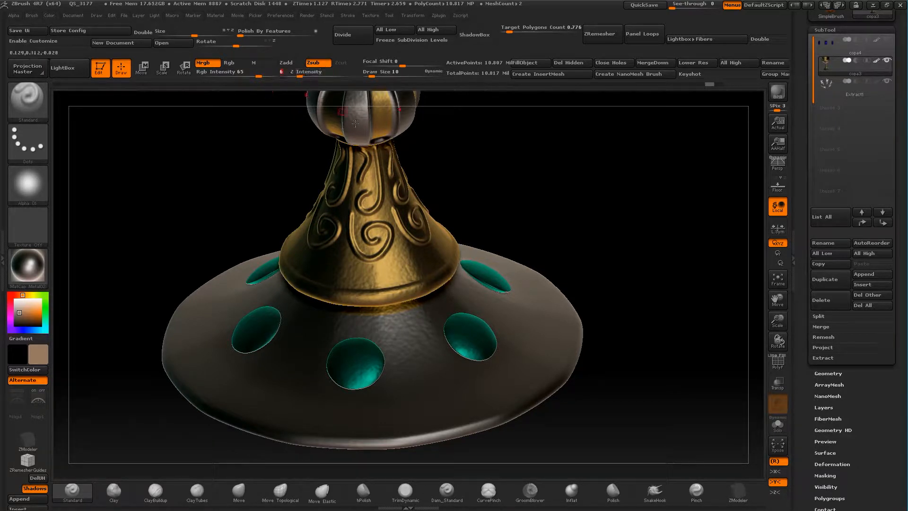
{"action": "key", "text": "space"}
{"action": "left_click", "coordinate": [508, 206]}
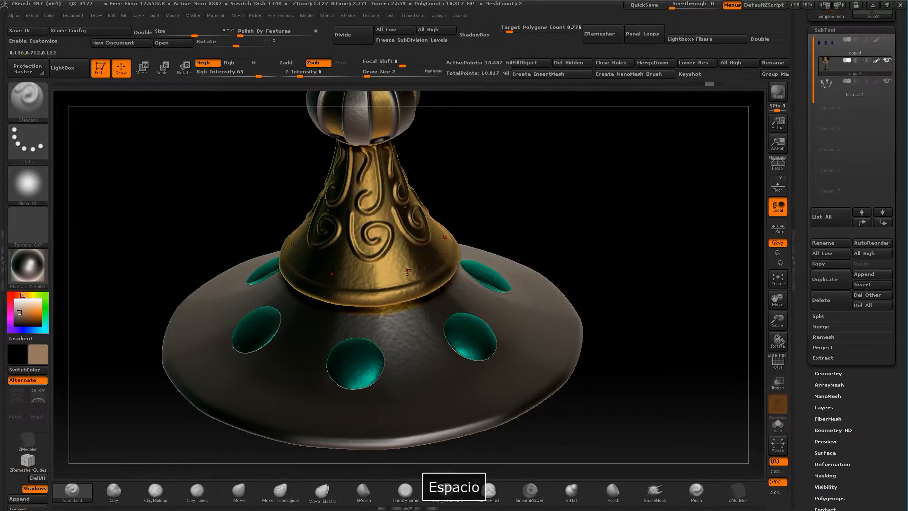
{"action": "key", "text": "ctrl+z"}
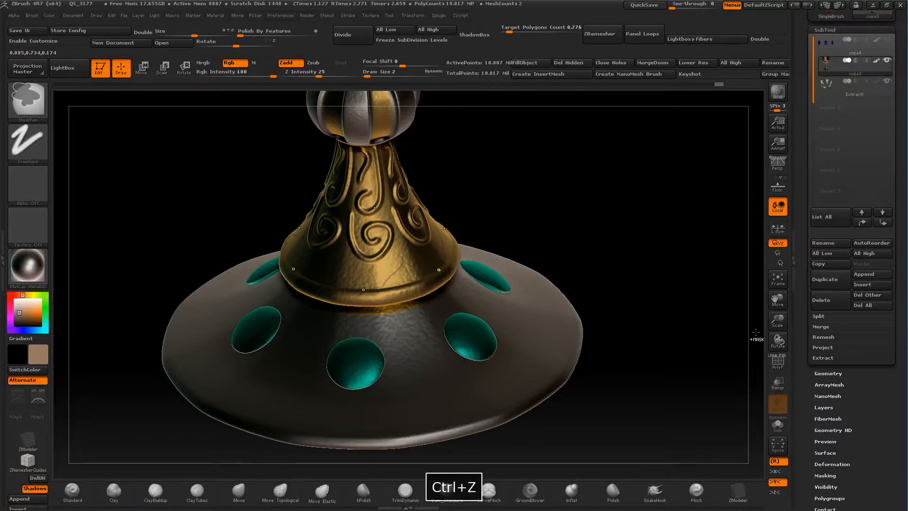
Step: Set Draw Size to 4, try a light brown stroke along the lower spiral relief of the gold foot and undo it
{"action": "left_click_drag", "start_coordinate": [777, 320], "coordinate": [736, 239]}
{"action": "mouse_move", "coordinate": [677, 126]}
{"action": "left_mouse_down", "text": "alt"}
{"action": "mouse_move", "coordinate": [676, 234]}
{"action": "mouse_move", "coordinate": [681, 220]}
{"action": "left_mouse_up", "text": "alt"}
{"action": "key", "text": "space"}
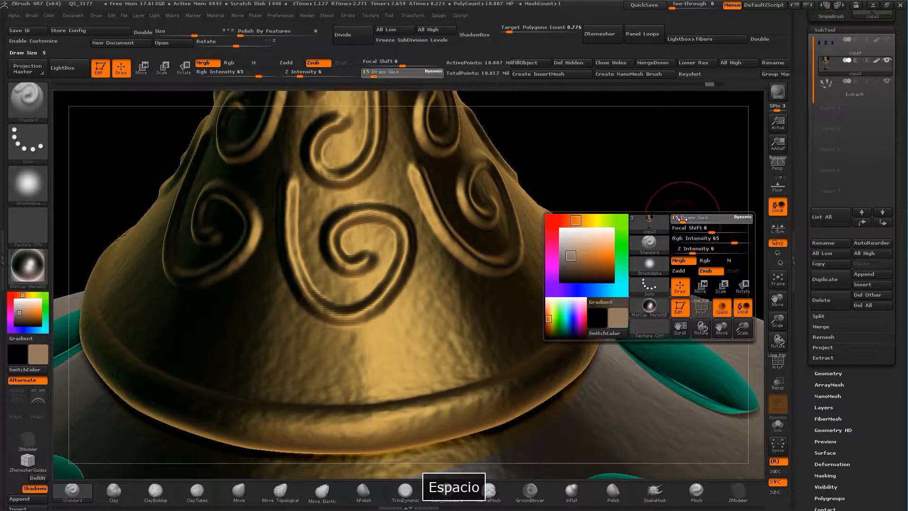
{"action": "left_click_drag", "start_coordinate": [368, 324], "coordinate": [396, 306]}
{"action": "key", "text": "ctrl+z"}
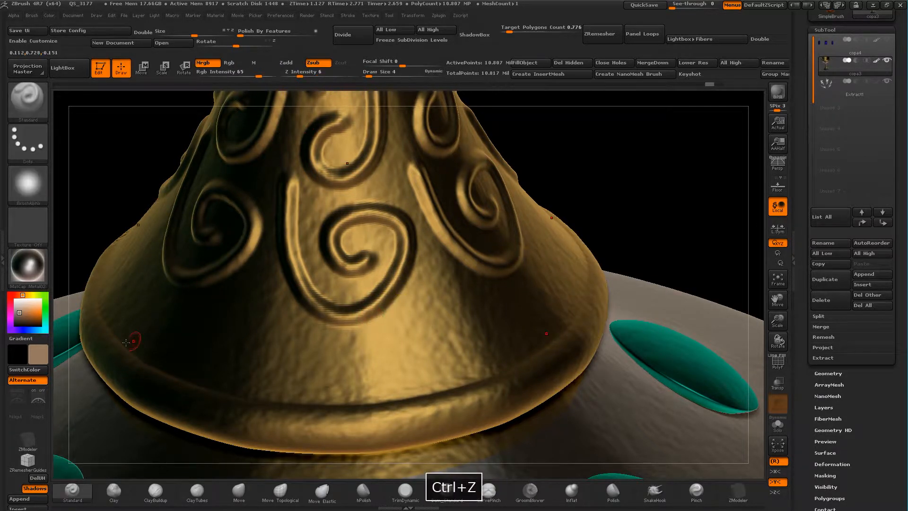
Step: Choose a darker brown and paint it along the grooves of the spiral relief on the gold foot
{"action": "mouse_move", "coordinate": [41, 326]}
{"action": "left_click", "coordinate": [75, 371]}
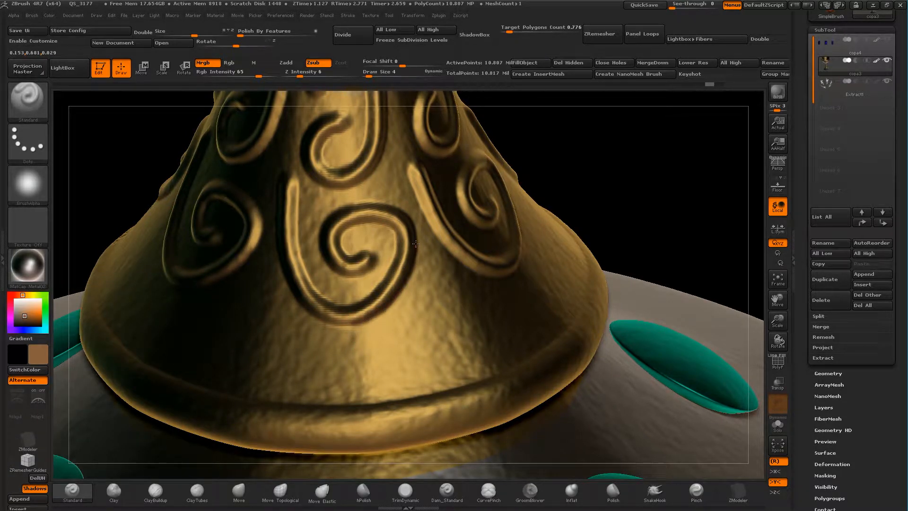
{"action": "left_click_drag", "start_coordinate": [383, 201], "coordinate": [347, 203]}
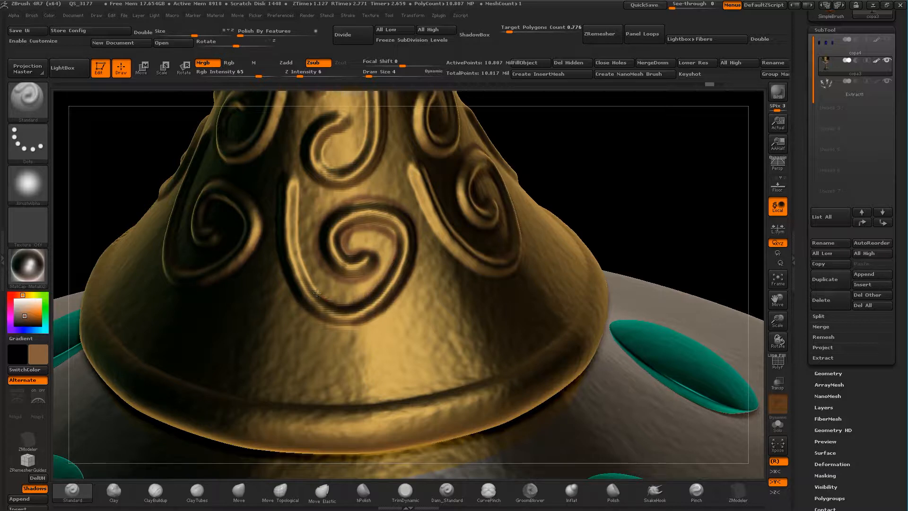
{"action": "left_click_drag", "start_coordinate": [303, 268], "coordinate": [300, 241]}
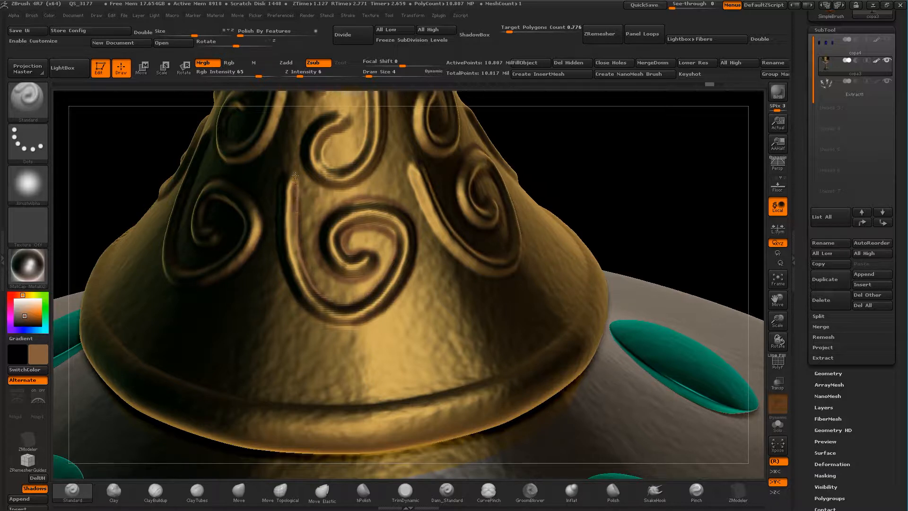
Step: Raise Z Intensity to 8 and paint brown shading around the outer edge of the lower spiral relief
{"action": "left_click_drag", "start_coordinate": [786, 327], "coordinate": [784, 344]}
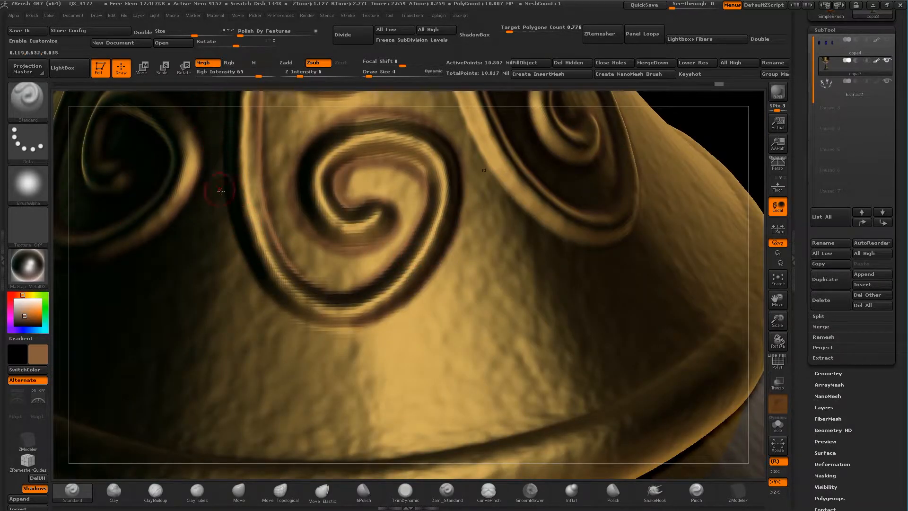
{"action": "left_click_drag", "start_coordinate": [714, 127], "coordinate": [709, 200], "text": "alt"}
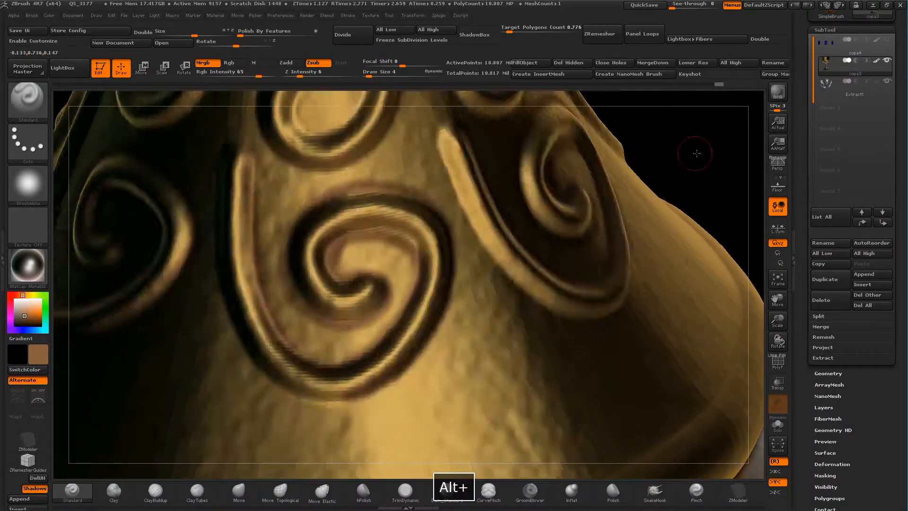
{"action": "left_click_drag", "start_coordinate": [695, 152], "coordinate": [753, 152]}
{"action": "left_click_drag", "start_coordinate": [299, 72], "coordinate": [303, 72]}
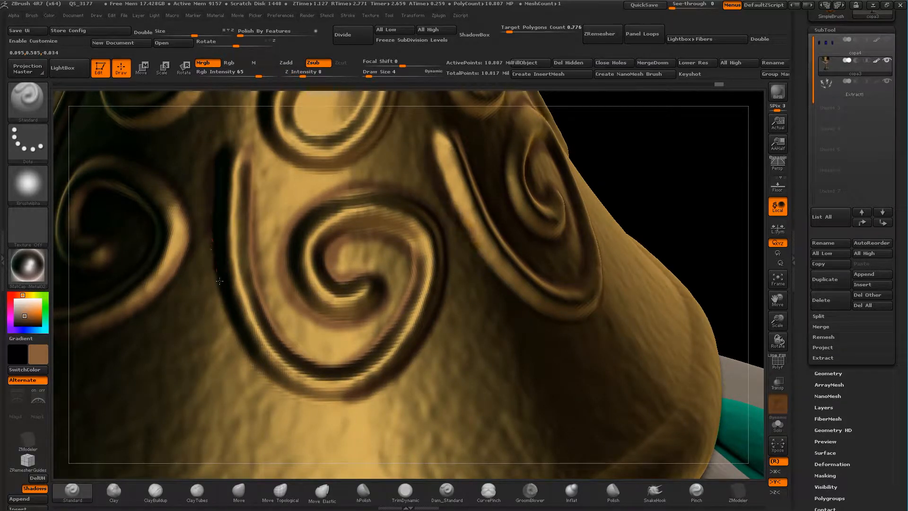
{"action": "mouse_move", "coordinate": [250, 365]}
{"action": "left_mouse_down"}
{"action": "mouse_move", "coordinate": [279, 394]}
{"action": "mouse_move", "coordinate": [376, 402]}
{"action": "left_mouse_up"}
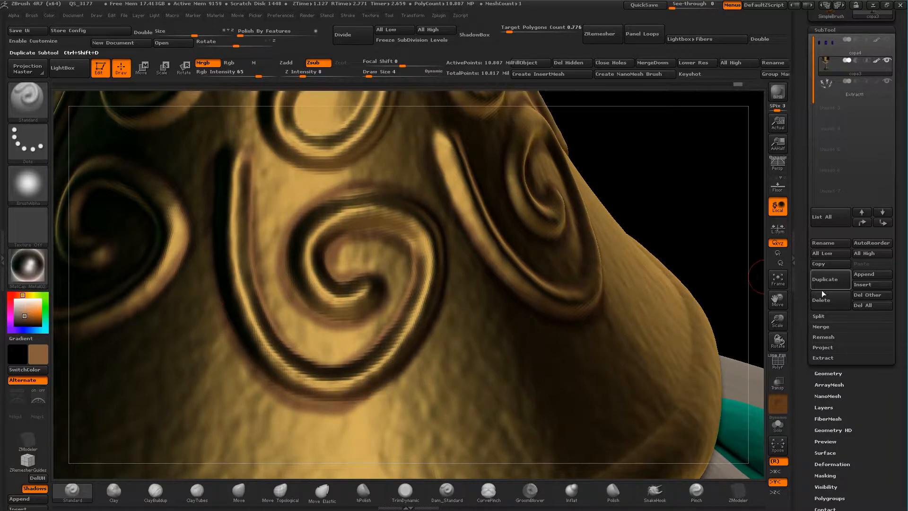
Step: Sample the light grey of the chalice foot as the paint colour, disable Zsub and set the Draw Size to 10
{"action": "left_click_drag", "start_coordinate": [778, 321], "coordinate": [568, 278]}
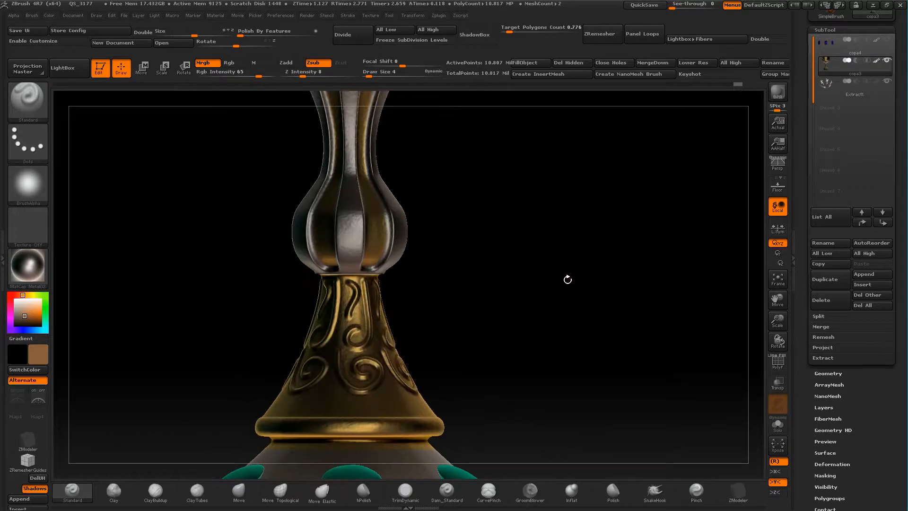
{"action": "left_click_drag", "start_coordinate": [610, 178], "coordinate": [611, 175], "text": "alt"}
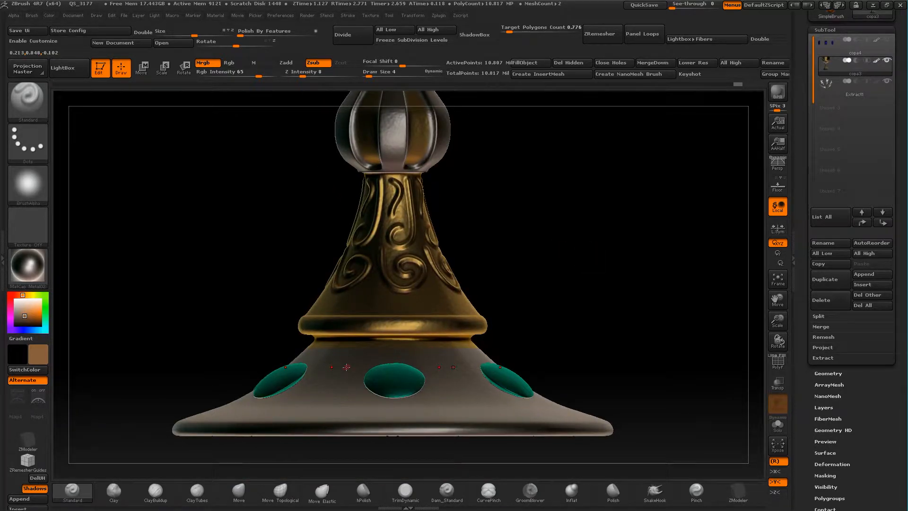
{"action": "key", "text": "c"}
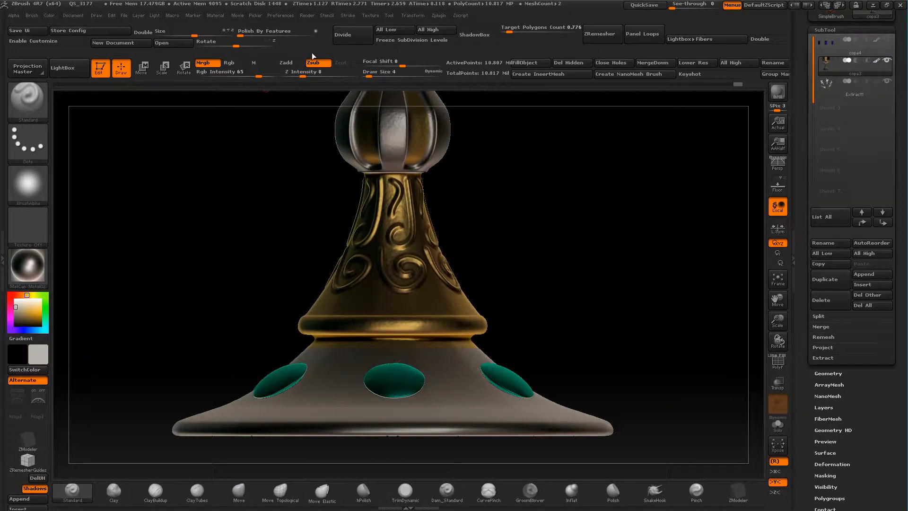
{"action": "left_click", "coordinate": [314, 62]}
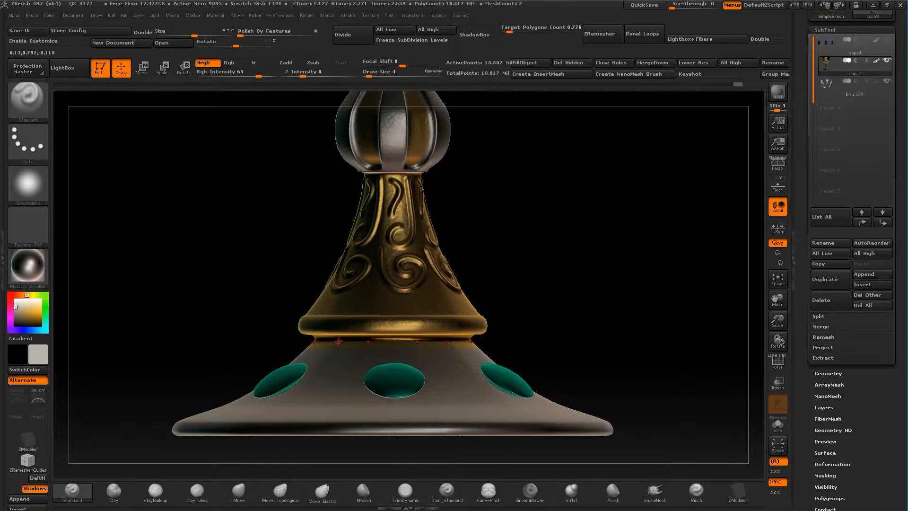
{"action": "key", "text": "space"}
{"action": "left_click", "coordinate": [358, 354]}
{"action": "key", "text": "space"}
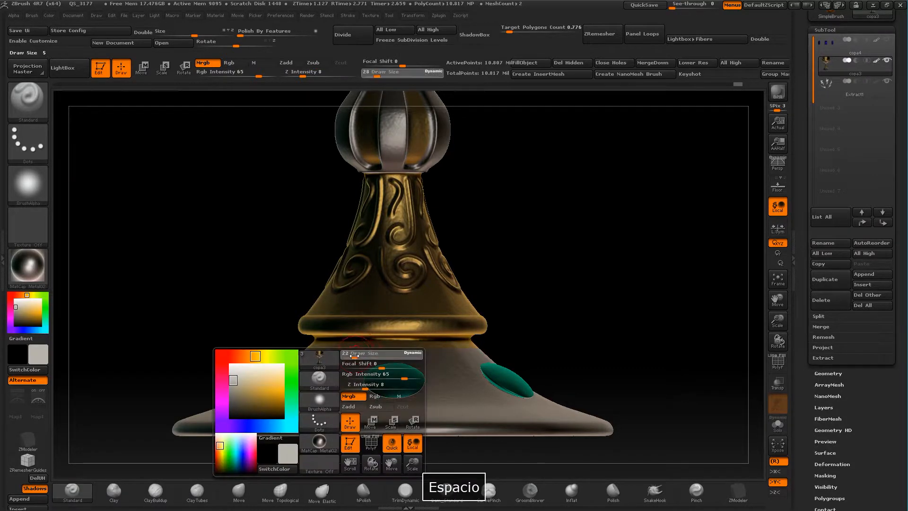
{"action": "key", "text": "ctrl"}
{"action": "left_click_drag", "start_coordinate": [524, 367], "coordinate": [530, 339], "text": "ctrl"}
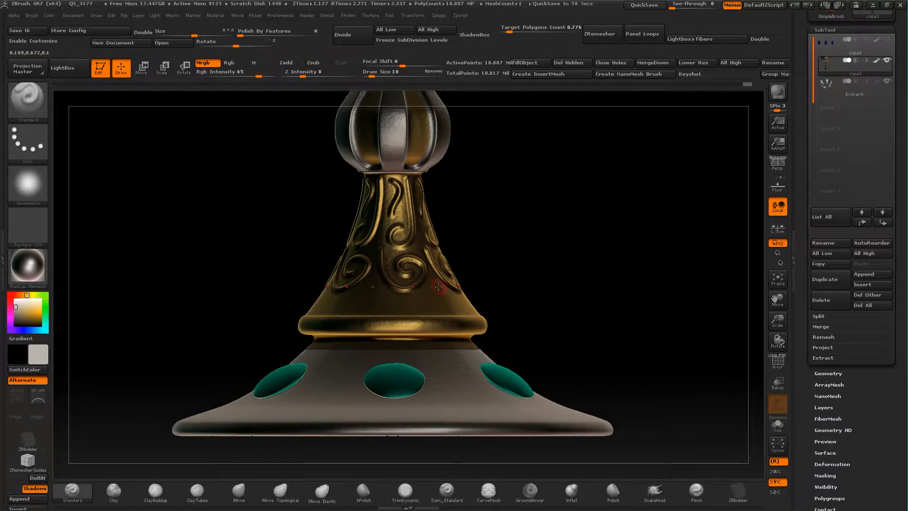
{"action": "left_click", "coordinate": [496, 340], "text": "ctrl"}
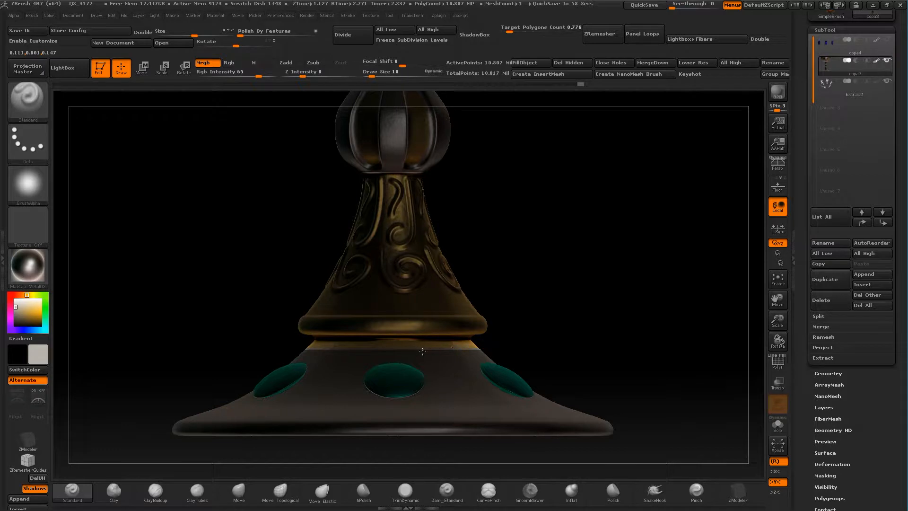
{"action": "key", "text": "ctrl+z"}
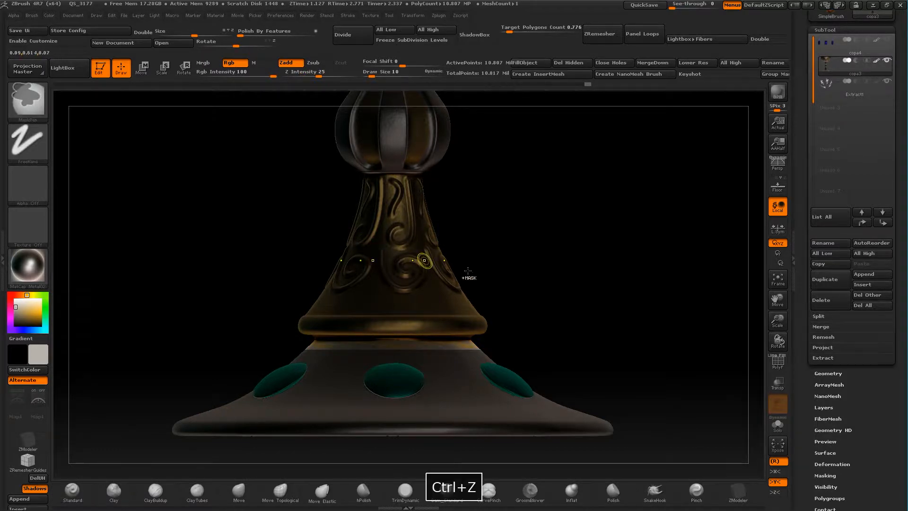
{"action": "left_click_drag", "start_coordinate": [577, 274], "coordinate": [574, 309], "text": "ctrl"}
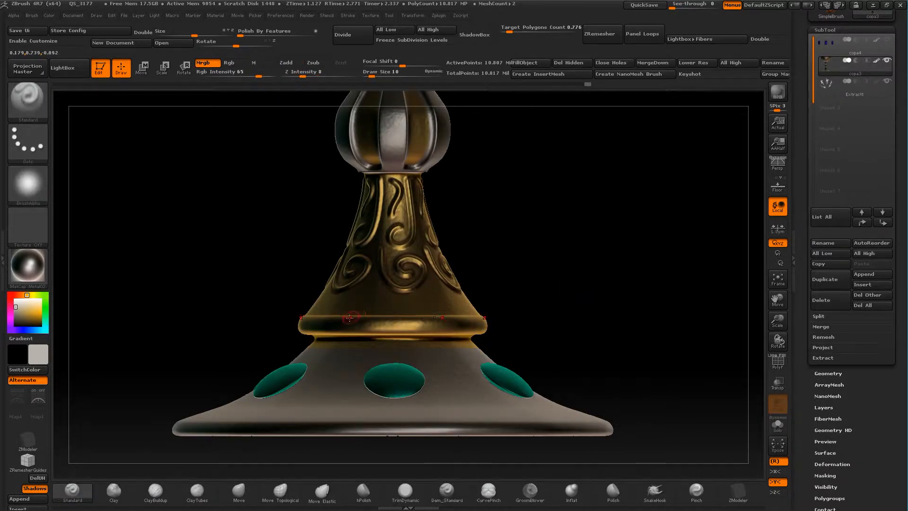
Step: Mask everything except the narrow band below the gold ring, then paint it light grey at Rgb Intensity 100
{"action": "left_click_drag", "start_coordinate": [270, 349], "coordinate": [553, 336], "text": "ctrl"}
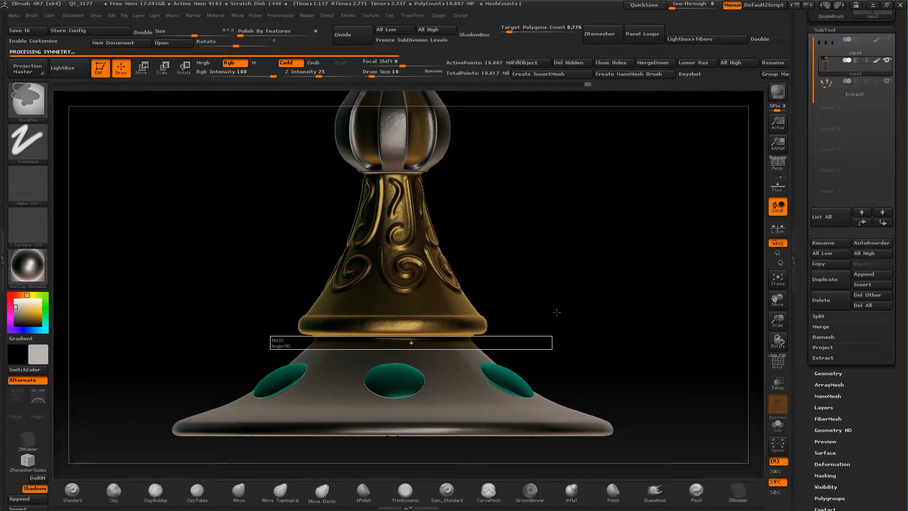
{"action": "left_click", "coordinate": [521, 331], "text": "ctrl"}
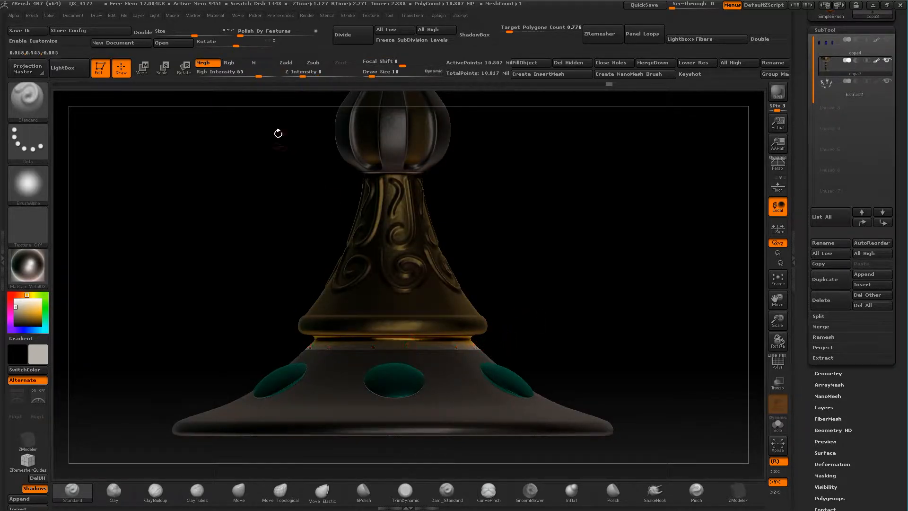
{"action": "left_click_drag", "start_coordinate": [258, 75], "coordinate": [277, 75]}
{"action": "left_click_drag", "start_coordinate": [602, 310], "coordinate": [420, 338]}
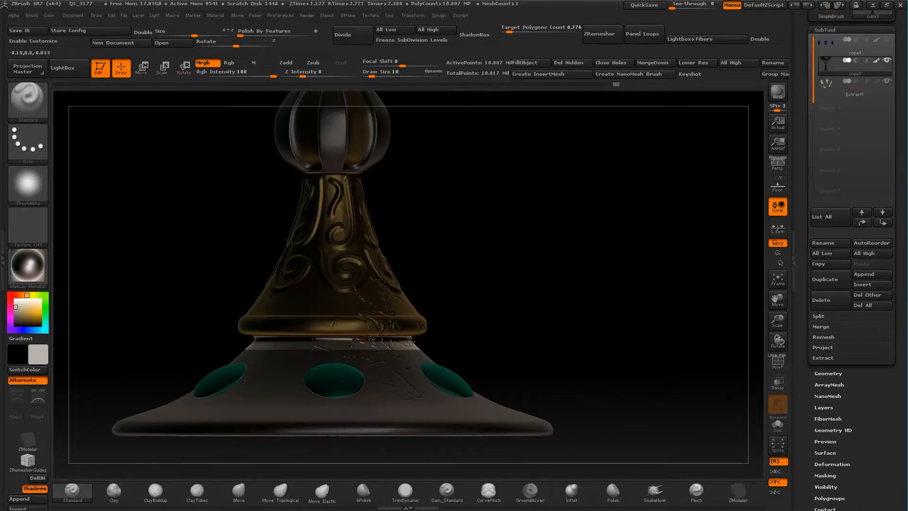
Step: Make Extract1 the active subtool and bring the scroll ornaments on the bowl into close view
{"action": "left_click_drag", "start_coordinate": [511, 304], "coordinate": [662, 211], "text": "alt"}
{"action": "left_click_drag", "start_coordinate": [780, 330], "coordinate": [779, 316]}
{"action": "left_click_drag", "start_coordinate": [608, 199], "coordinate": [600, 259], "text": "alt"}
{"action": "left_click_drag", "start_coordinate": [601, 259], "coordinate": [584, 246]}
{"action": "left_click_drag", "start_coordinate": [567, 290], "coordinate": [551, 251]}
{"action": "left_click", "coordinate": [841, 83]}
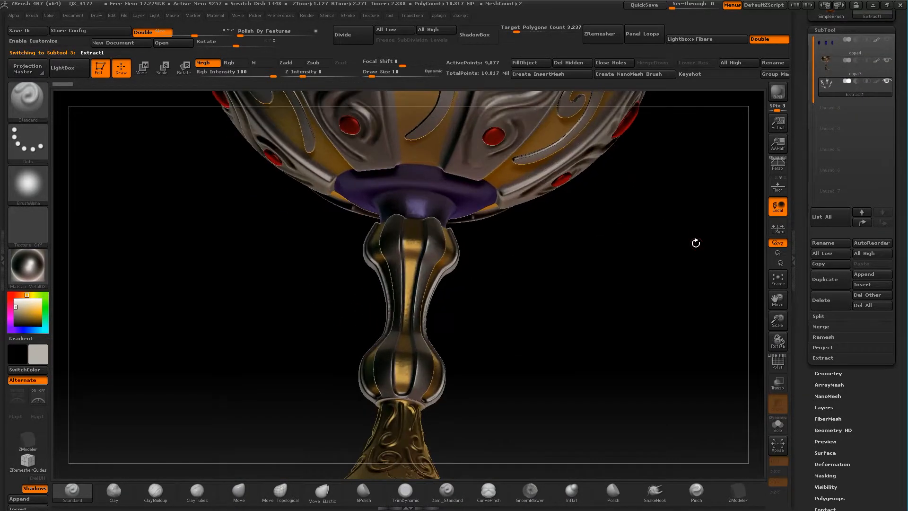
{"action": "left_click_drag", "start_coordinate": [695, 241], "coordinate": [615, 391], "text": "alt"}
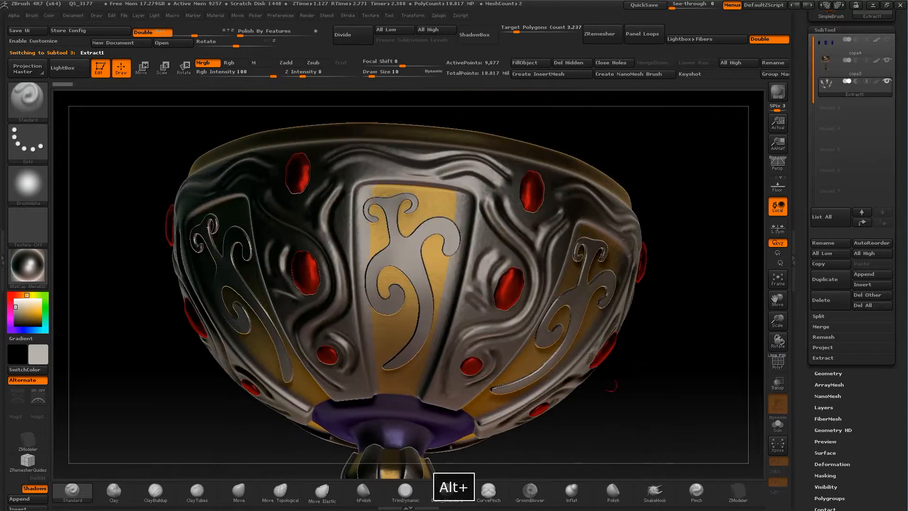
{"action": "left_click_drag", "start_coordinate": [501, 223], "coordinate": [369, 190]}
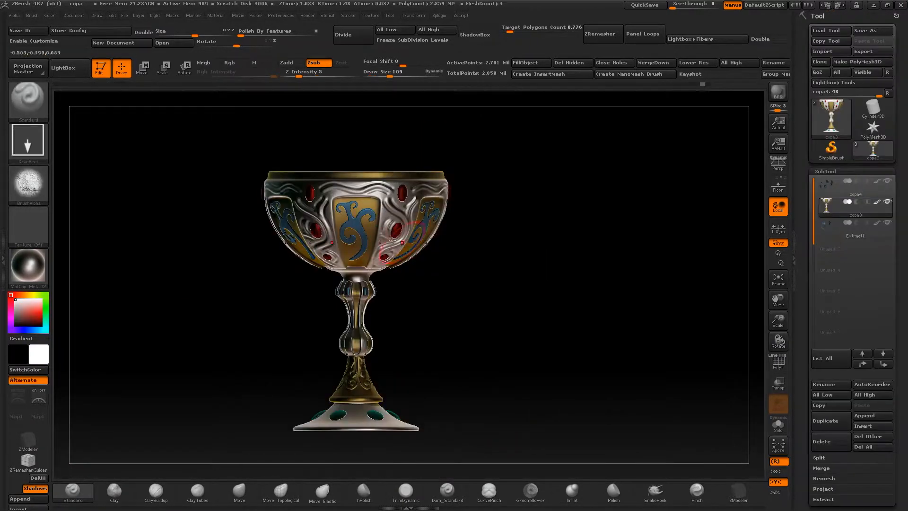
Step: Browse the QuickSave projects in LightBox and hide the browser again
{"action": "left_click_drag", "start_coordinate": [424, 251], "coordinate": [650, 312]}
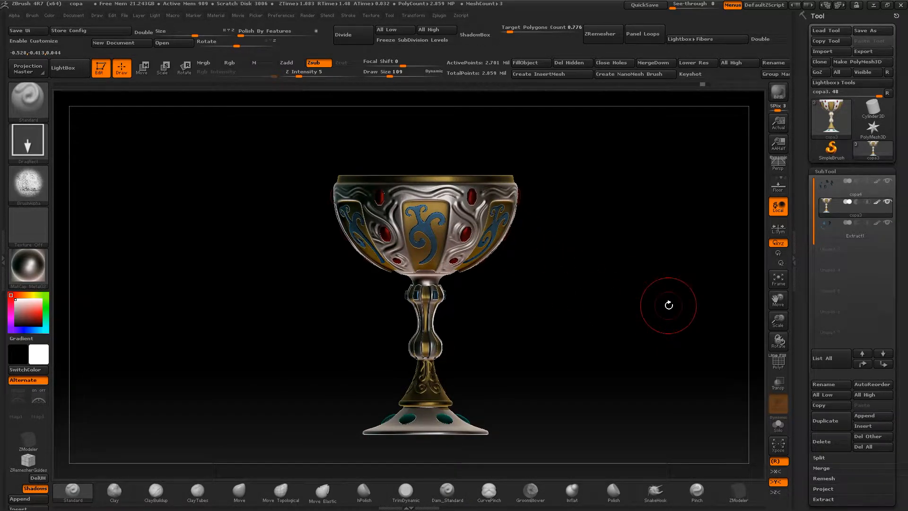
{"action": "left_click_drag", "start_coordinate": [778, 327], "coordinate": [674, 304]}
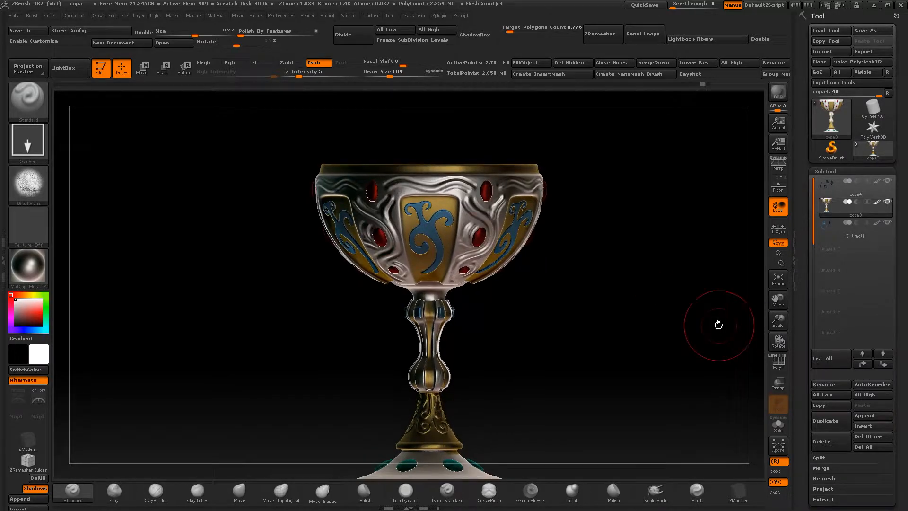
{"action": "left_click_drag", "start_coordinate": [575, 321], "coordinate": [541, 286], "text": "alt"}
{"action": "left_click", "coordinate": [63, 67]}
{"action": "left_click", "coordinate": [353, 95]}
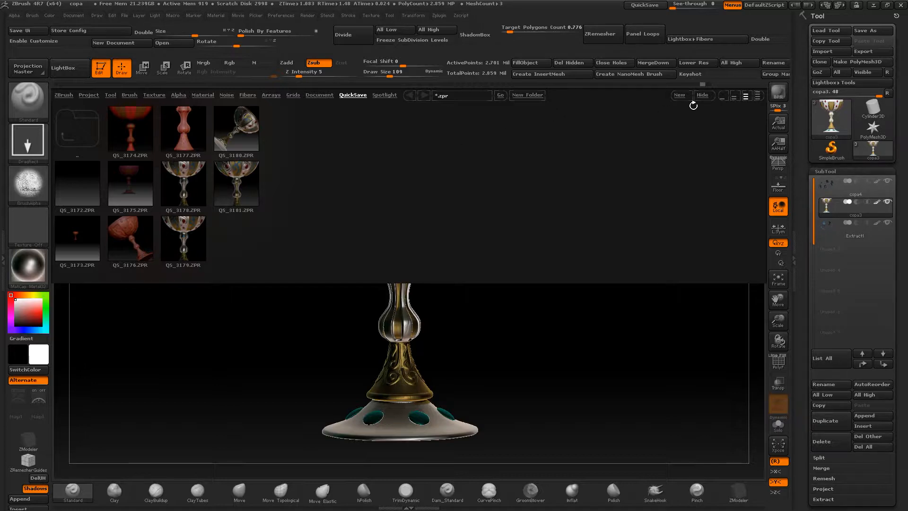
{"action": "left_click", "coordinate": [702, 96]}
Step: Examine the coloured chalice from the front, from above the foot and from below the bowl
{"action": "left_click_drag", "start_coordinate": [608, 187], "coordinate": [594, 229]}
{"action": "left_click_drag", "start_coordinate": [594, 230], "coordinate": [488, 279]}
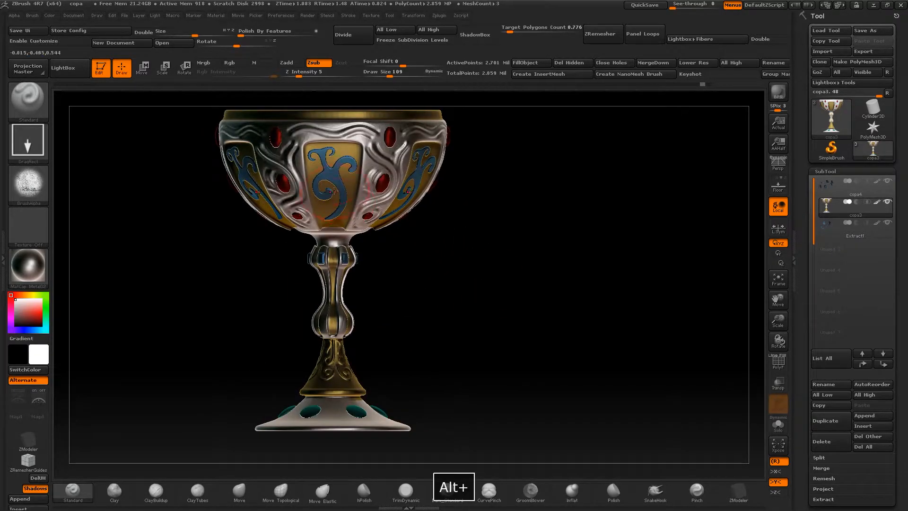
{"action": "left_click_drag", "start_coordinate": [446, 234], "coordinate": [445, 207]}
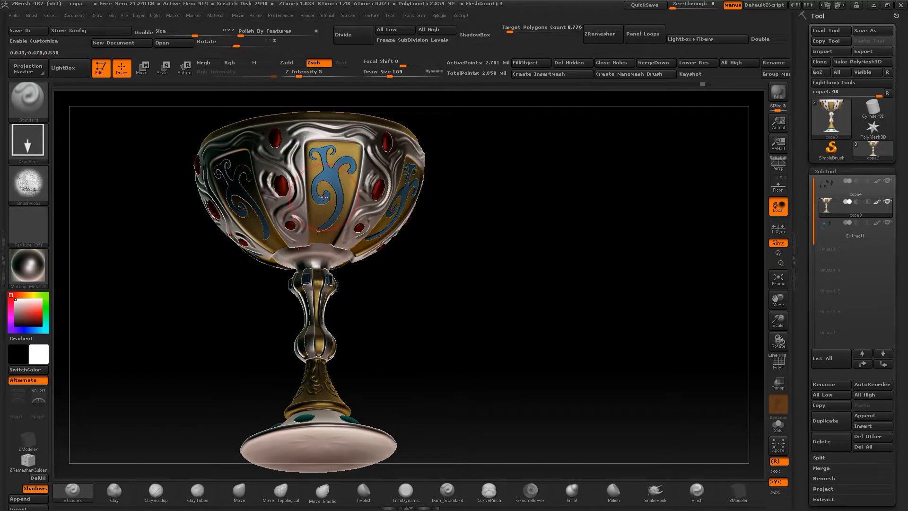
{"action": "left_click_drag", "start_coordinate": [442, 246], "coordinate": [463, 239]}
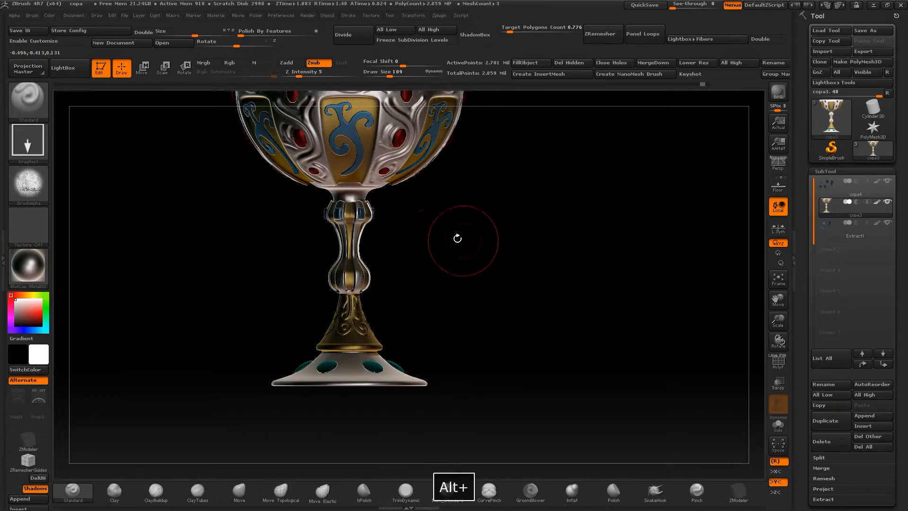
{"action": "left_click_drag", "start_coordinate": [319, 270], "coordinate": [346, 303]}
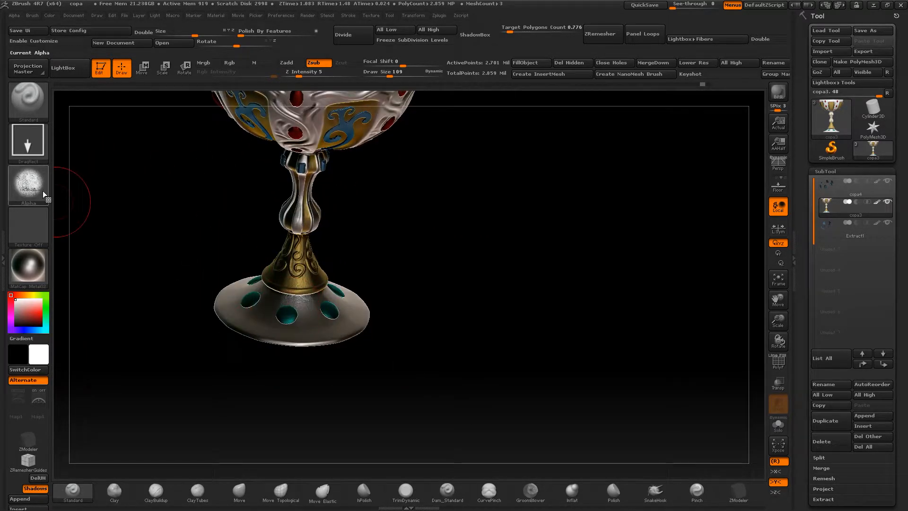
{"action": "left_click_drag", "start_coordinate": [159, 225], "coordinate": [158, 209], "text": "shift"}
{"action": "left_click_drag", "start_coordinate": [487, 221], "coordinate": [314, 221], "text": "alt"}
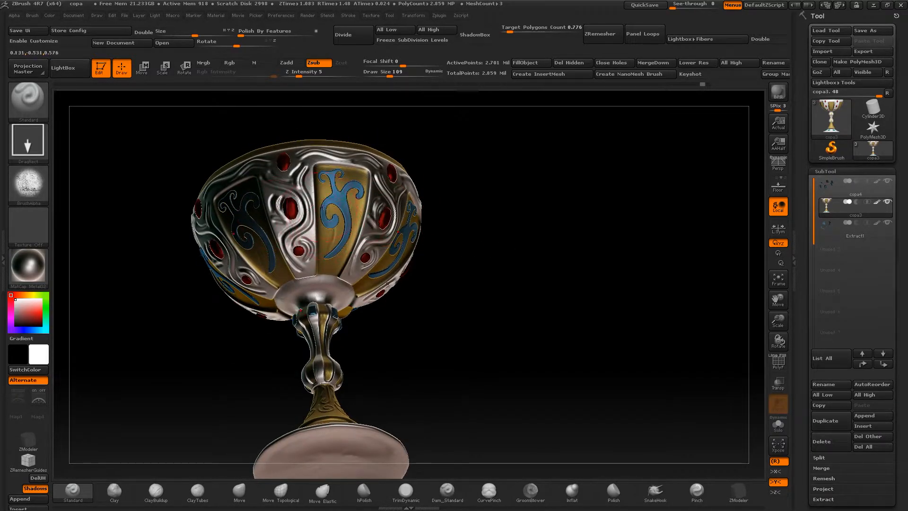
Step: Set the Draw Size of the Standard brush to 42 and return the chalice to a straight front view
{"action": "key", "text": "space"}
{"action": "left_click_drag", "start_coordinate": [490, 220], "coordinate": [482, 222]}
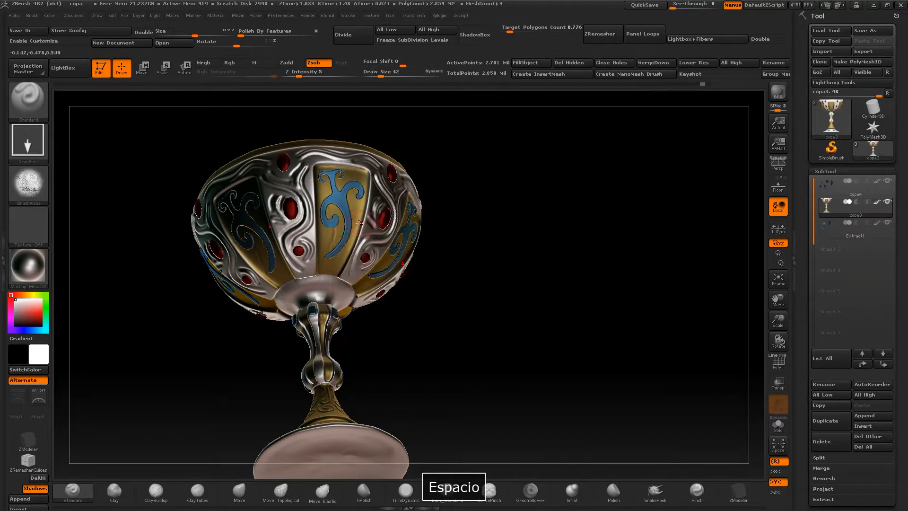
{"action": "key", "text": "ctrl"}
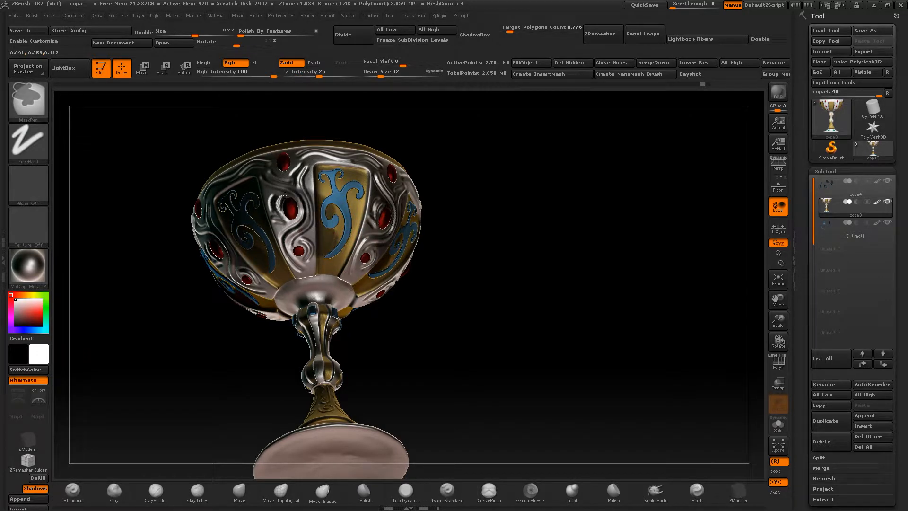
{"action": "left_click_drag", "start_coordinate": [807, 417], "coordinate": [807, 358]}
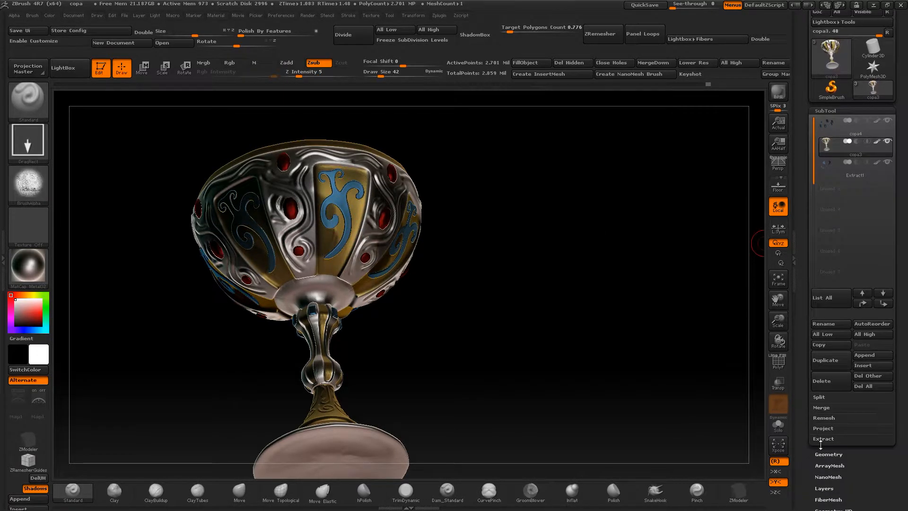
{"action": "key", "text": "ctrl"}
{"action": "mouse_move", "coordinate": [539, 253]}
{"action": "left_mouse_down"}
{"action": "mouse_move", "coordinate": [492, 240]}
{"action": "mouse_move", "coordinate": [488, 251]}
{"action": "left_mouse_up"}
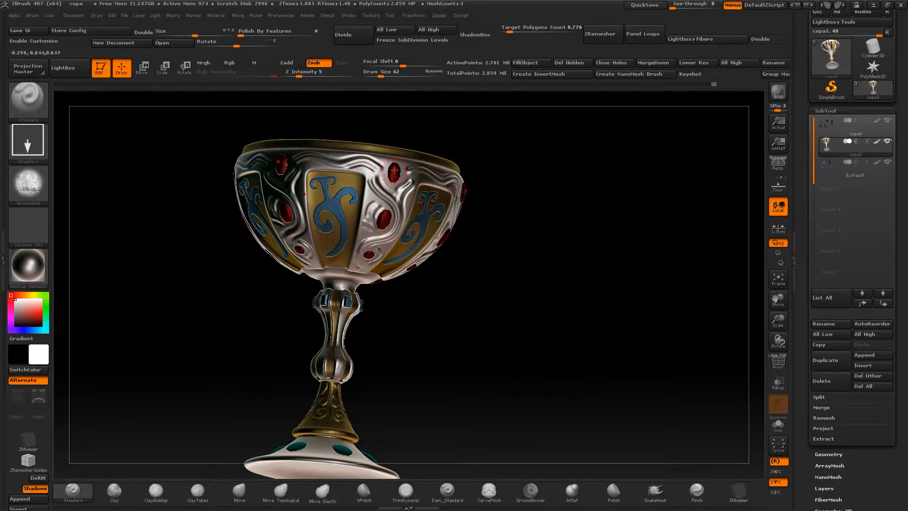
{"action": "mouse_move", "coordinate": [523, 235]}
{"action": "left_mouse_down"}
{"action": "mouse_move", "coordinate": [541, 253]}
{"action": "mouse_move", "coordinate": [524, 251]}
{"action": "left_mouse_up"}
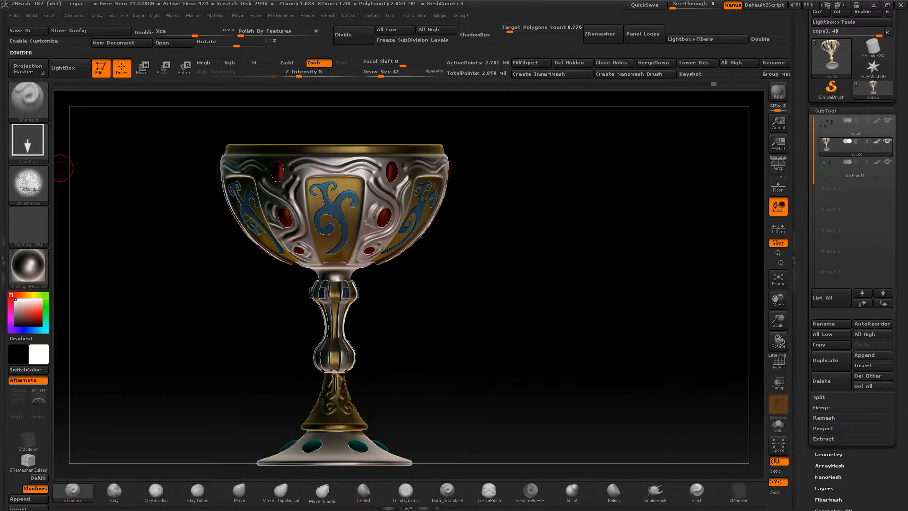
Step: Choose the IMM_ModelKit insert mesh brush from the brushes starting with I
{"action": "left_click", "coordinate": [28, 139]}
{"action": "left_click", "coordinate": [29, 102]}
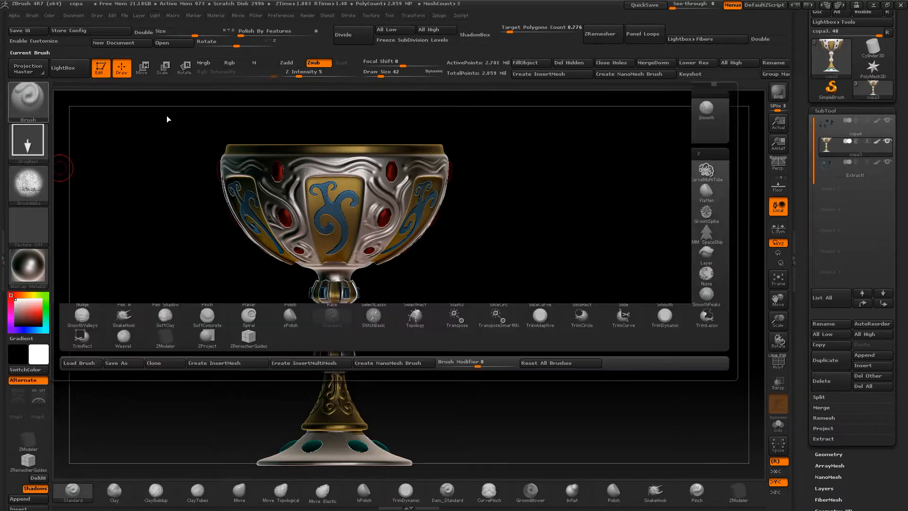
{"action": "left_click", "coordinate": [329, 154]}
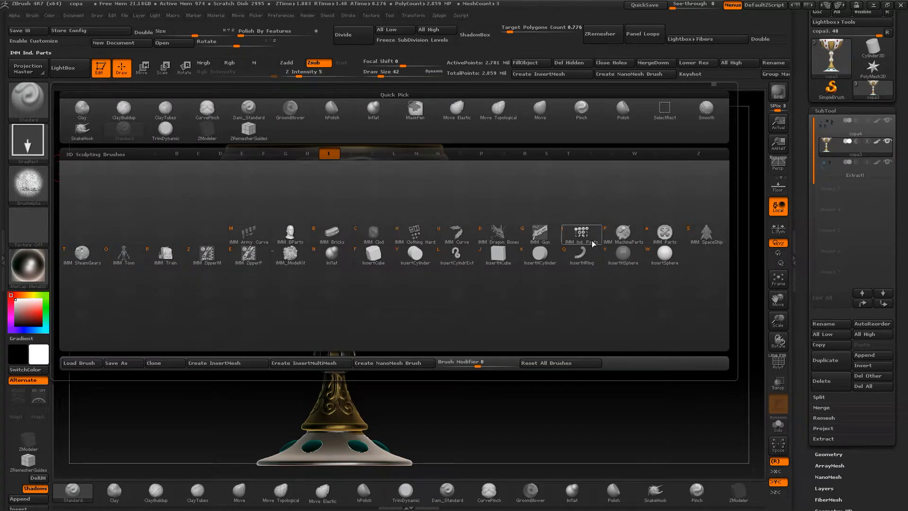
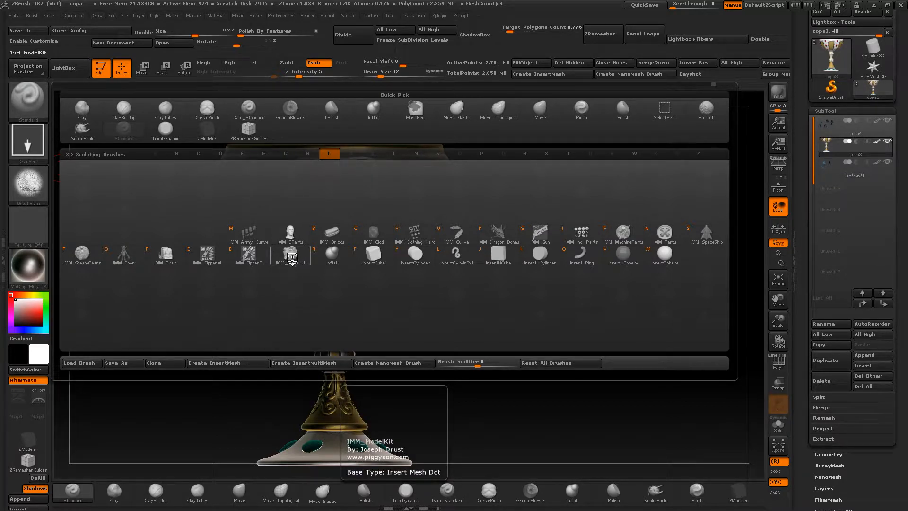
{"action": "left_click", "coordinate": [291, 257]}
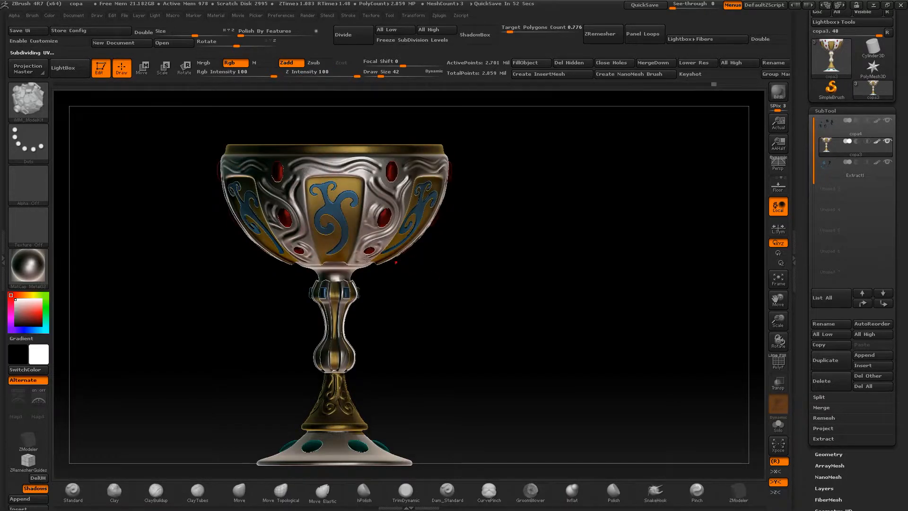
Step: Open the Modifiers settings of the IMM_ModelKit brush
{"action": "left_click", "coordinate": [6, 184]}
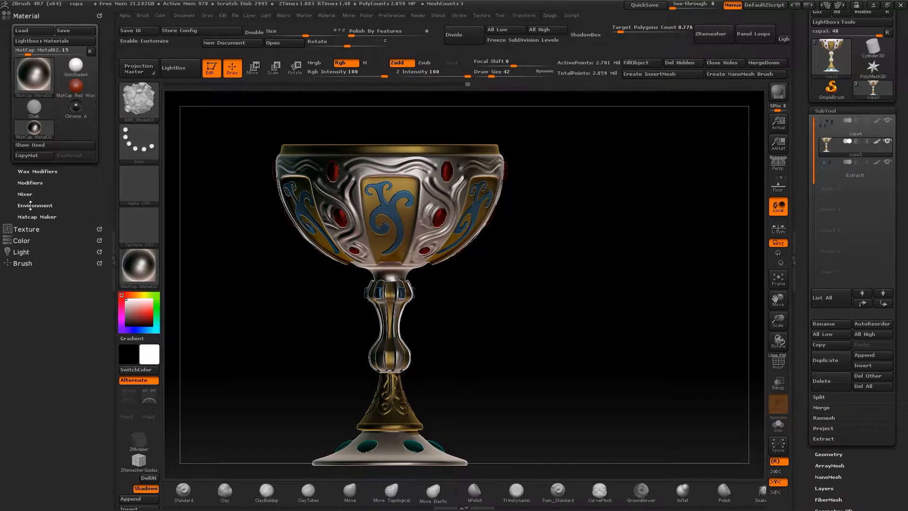
{"action": "left_click", "coordinate": [15, 262]}
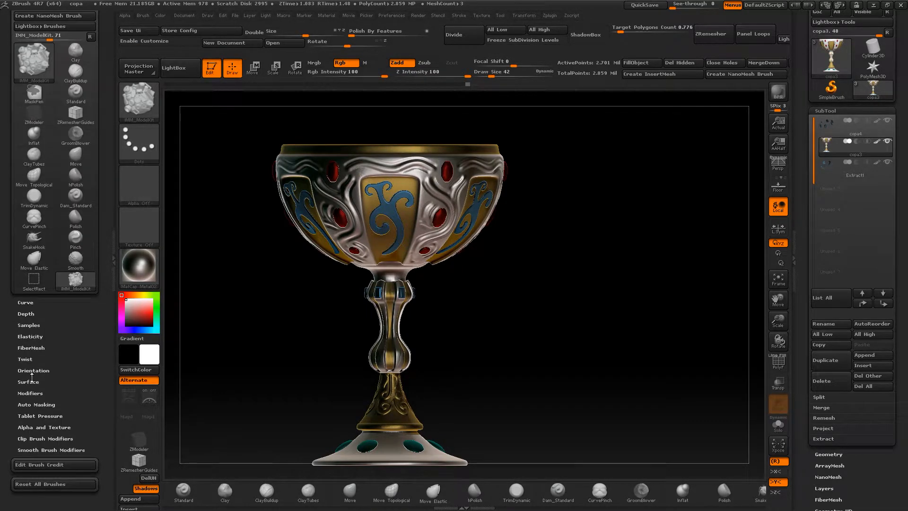
{"action": "left_click", "coordinate": [33, 395]}
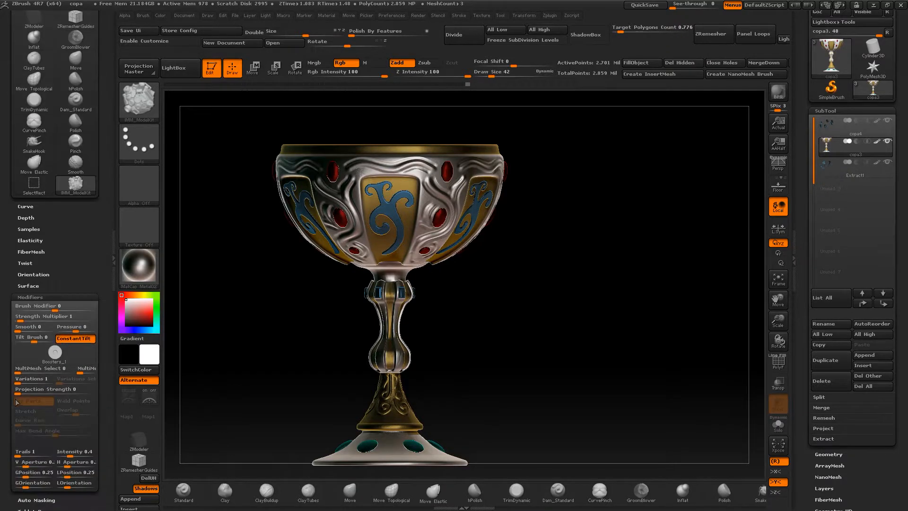
Step: Choose the Fasteners_13 pyramid as the insert mesh, turn off symmetry and try to place it on the bowl's front panel
{"action": "left_click", "coordinate": [60, 360]}
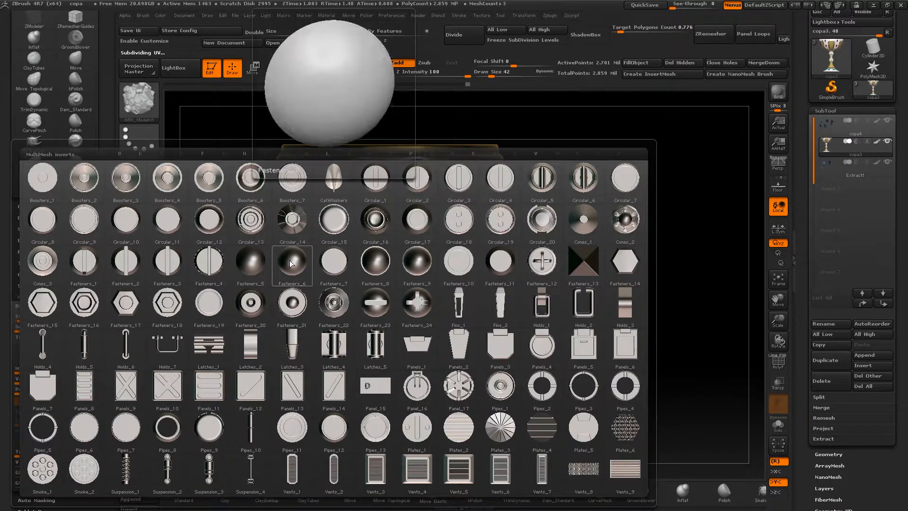
{"action": "left_click", "coordinate": [581, 270]}
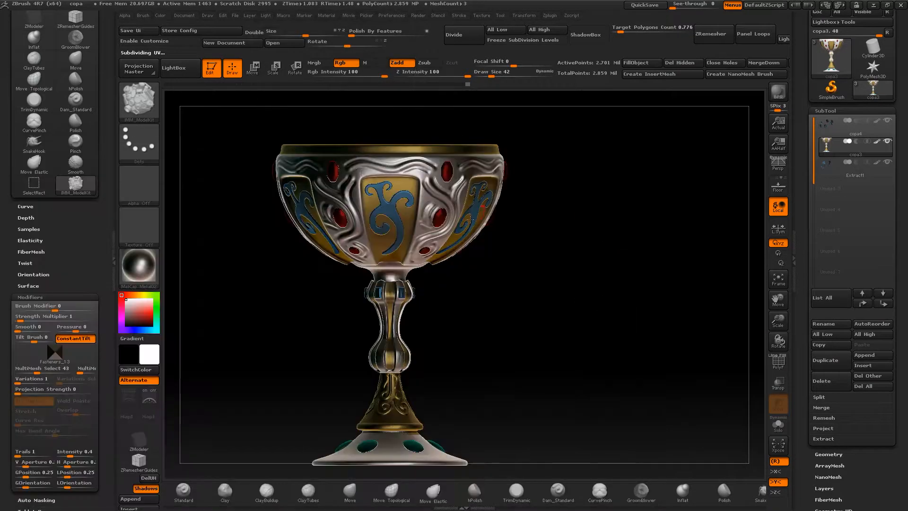
{"action": "key", "text": "x"}
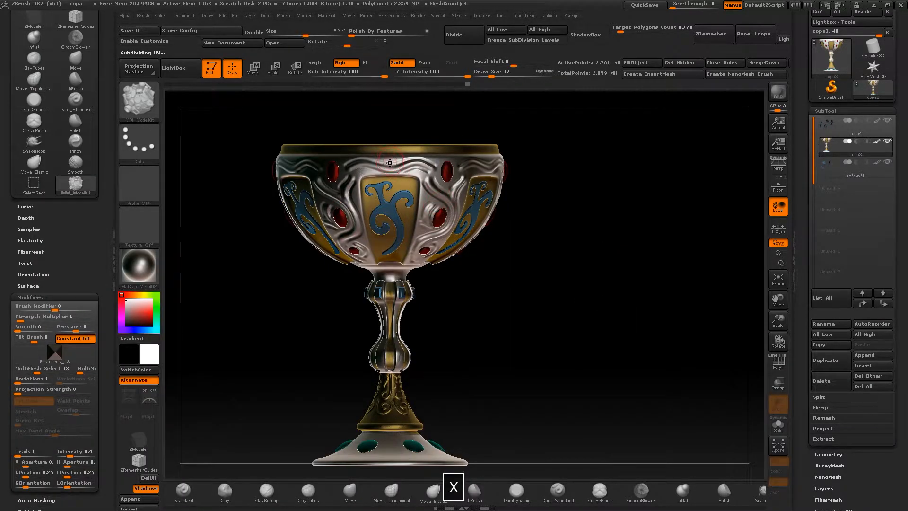
{"action": "left_click", "coordinate": [388, 208]}
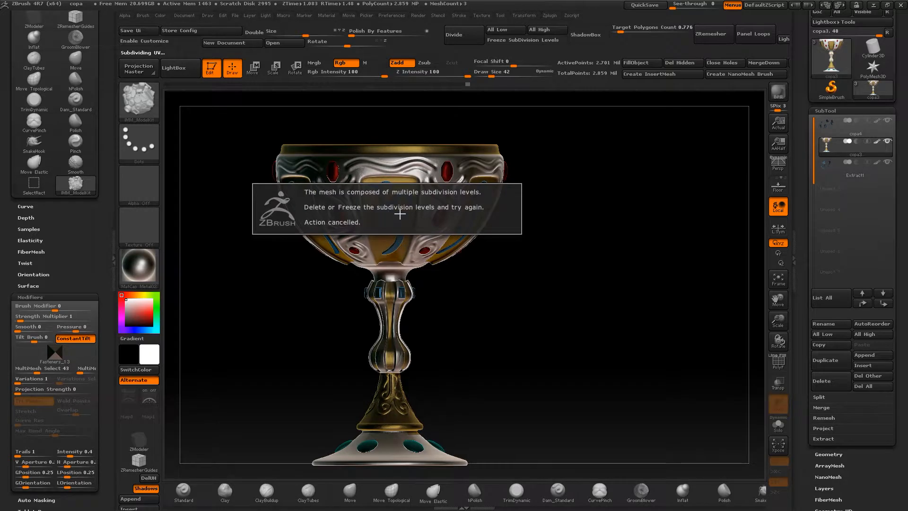
Step: Check the chalice's geometry at subdivision level 1 and return it to level 5
{"action": "scroll", "coordinate": [810, 420], "scroll_direction": "down", "scroll_amount": 2}
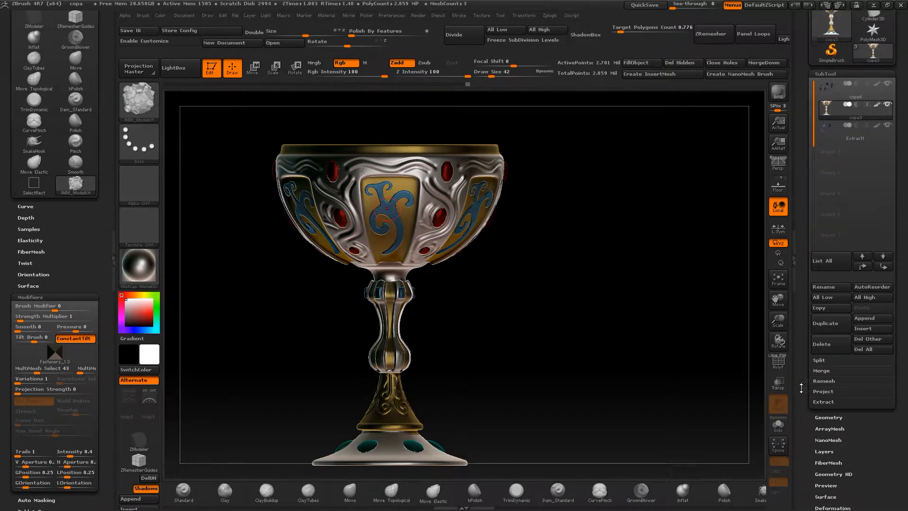
{"action": "left_click", "coordinate": [829, 416]}
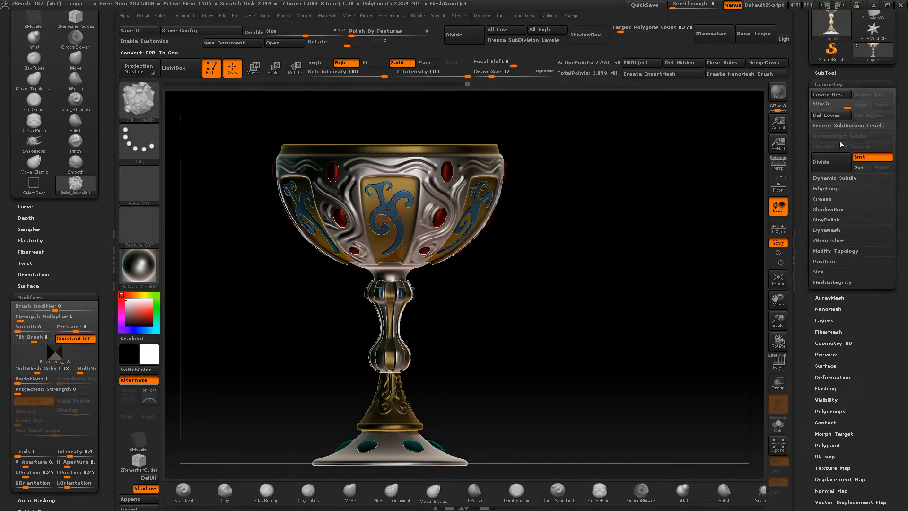
{"action": "left_click", "coordinate": [815, 105]}
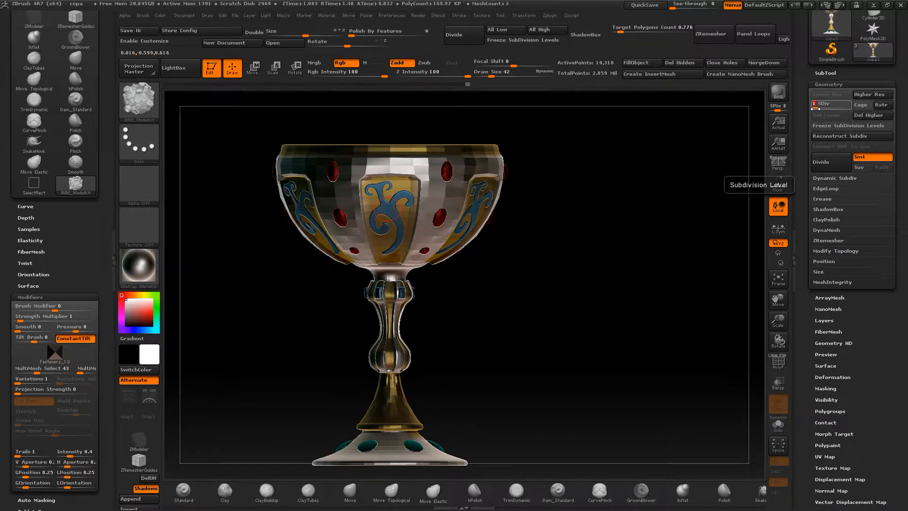
{"action": "left_click_drag", "start_coordinate": [839, 108], "coordinate": [856, 108]}
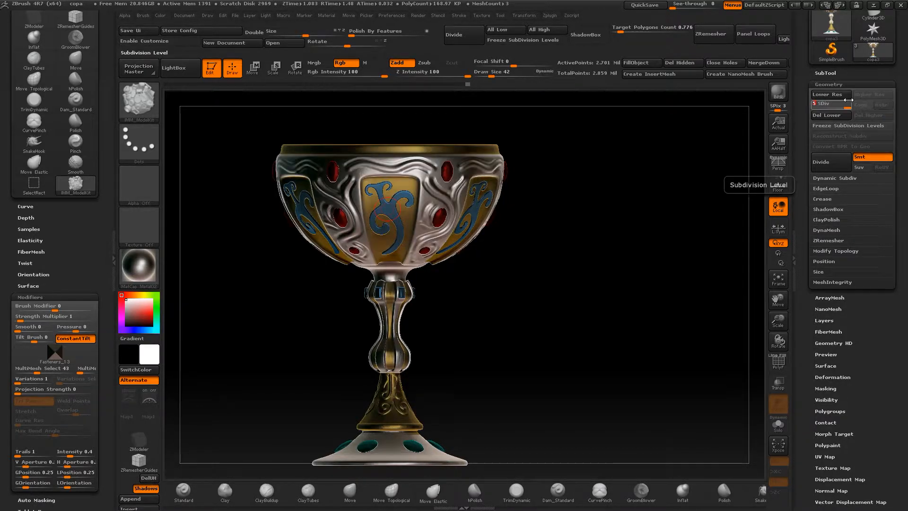
Step: Duplicate the copa3 subtool, lower the duplicate to subdivision level 1 and delete its higher subdivision levels
{"action": "left_click", "coordinate": [825, 73]}
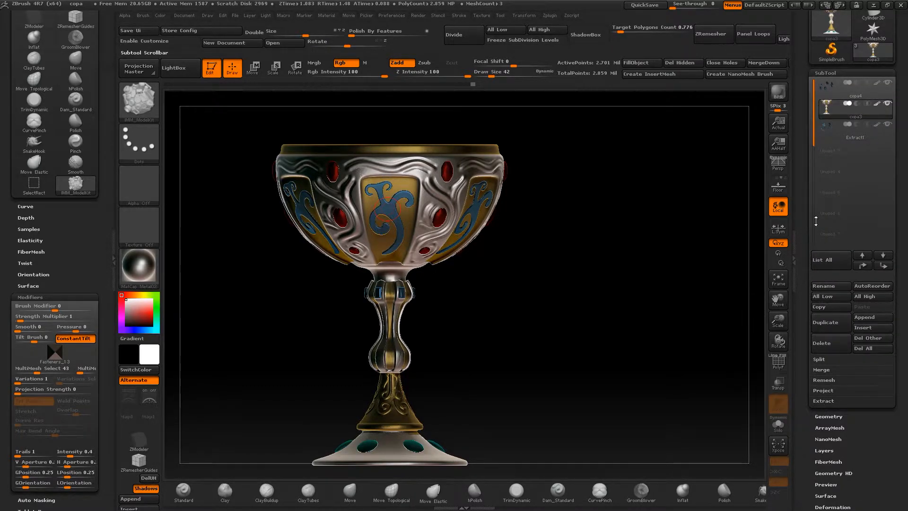
{"action": "left_click", "coordinate": [837, 328]}
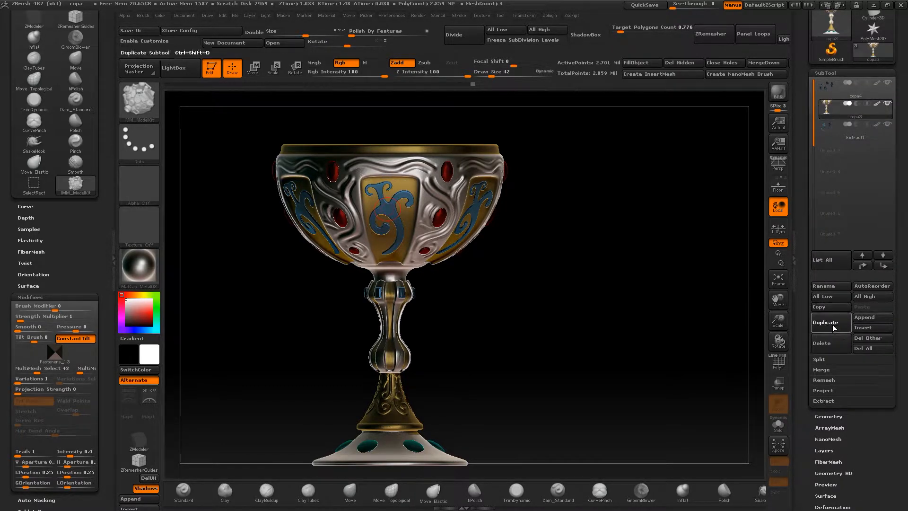
{"action": "left_click", "coordinate": [825, 416]}
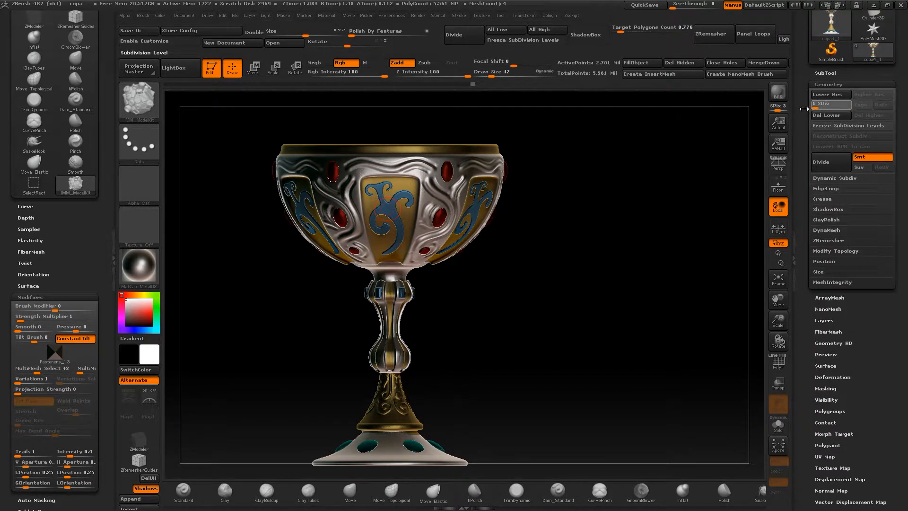
{"action": "left_click_drag", "start_coordinate": [804, 109], "coordinate": [803, 110]}
{"action": "left_click", "coordinate": [866, 117]}
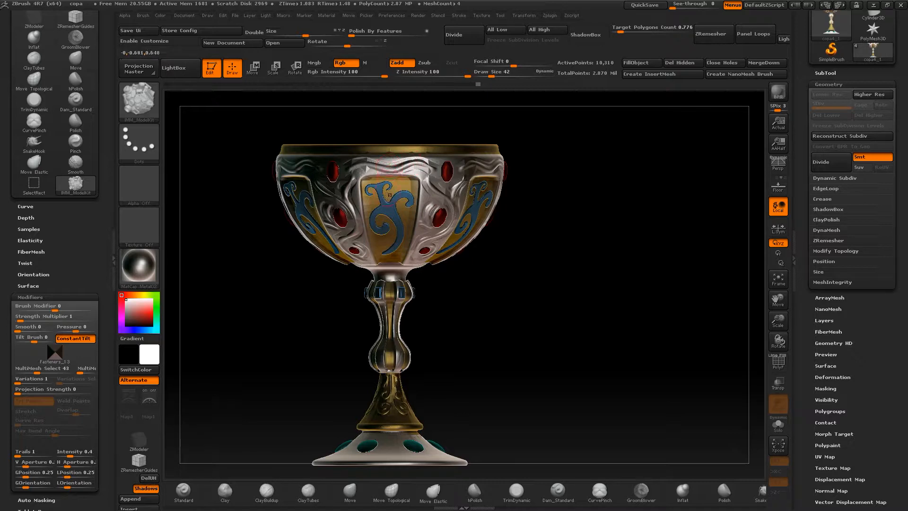
Step: Try a pyramid insert on the front panel, undo it, and show only the duplicated low-resolution chalice
{"action": "left_click_drag", "start_coordinate": [391, 216], "coordinate": [397, 228]}
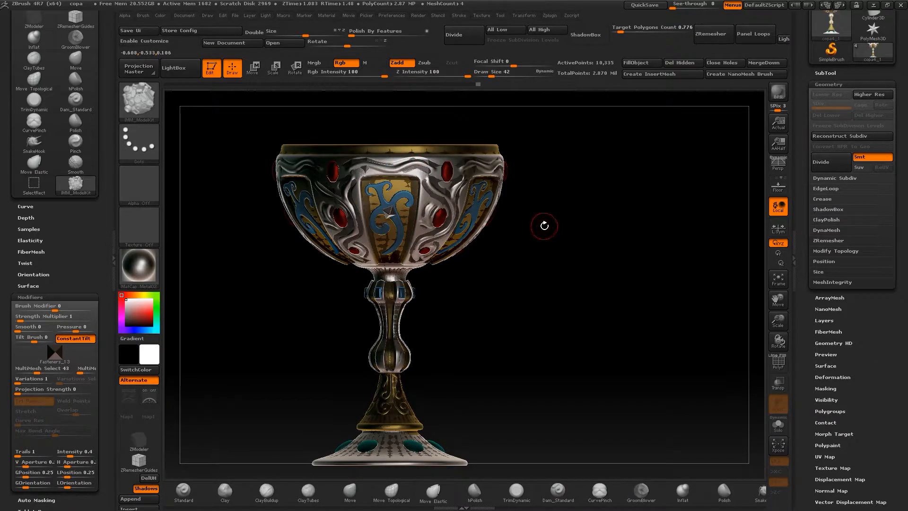
{"action": "key", "text": "ctrl+z"}
{"action": "left_click", "coordinate": [832, 74]}
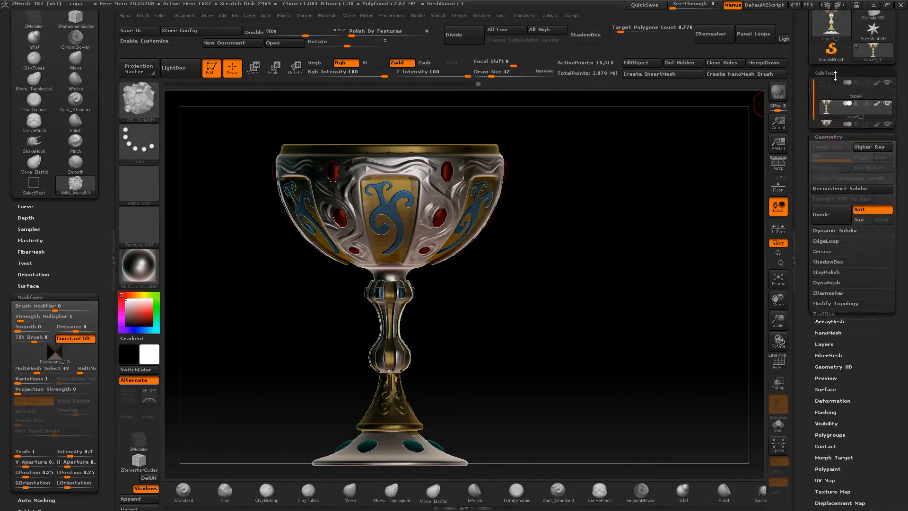
{"action": "left_click", "coordinate": [886, 106]}
{"action": "left_click_drag", "start_coordinate": [569, 229], "coordinate": [562, 192]}
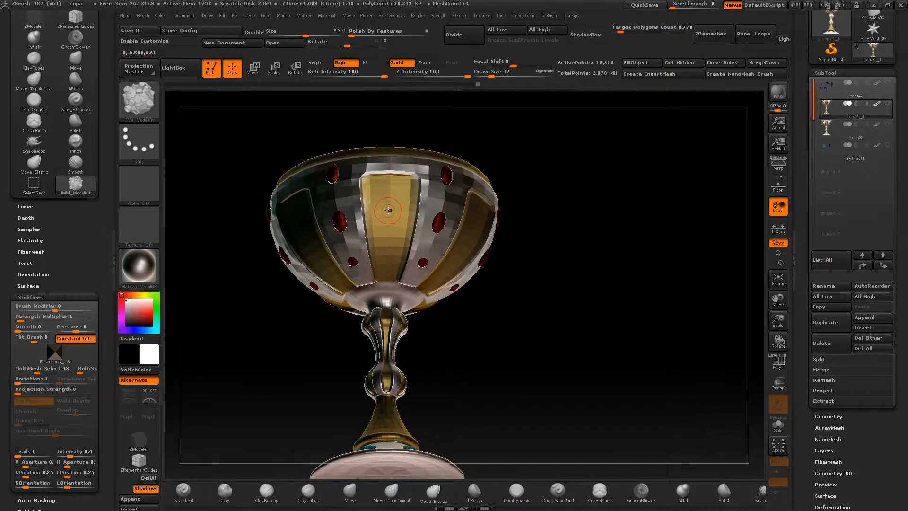
Step: Try inserting a single pyramid on the front panel without symmetry and undo it
{"action": "left_click", "coordinate": [389, 224]}
{"action": "left_click_drag", "start_coordinate": [513, 251], "coordinate": [488, 260]}
{"action": "key", "text": "ctrl+z"}
Step: Turn on radial symmetry, try a pyramid on the bowl's gold panels from the front view, and undo the attempt
{"action": "key", "text": "x"}
{"action": "left_click_drag", "start_coordinate": [632, 305], "coordinate": [648, 312], "text": "shift"}
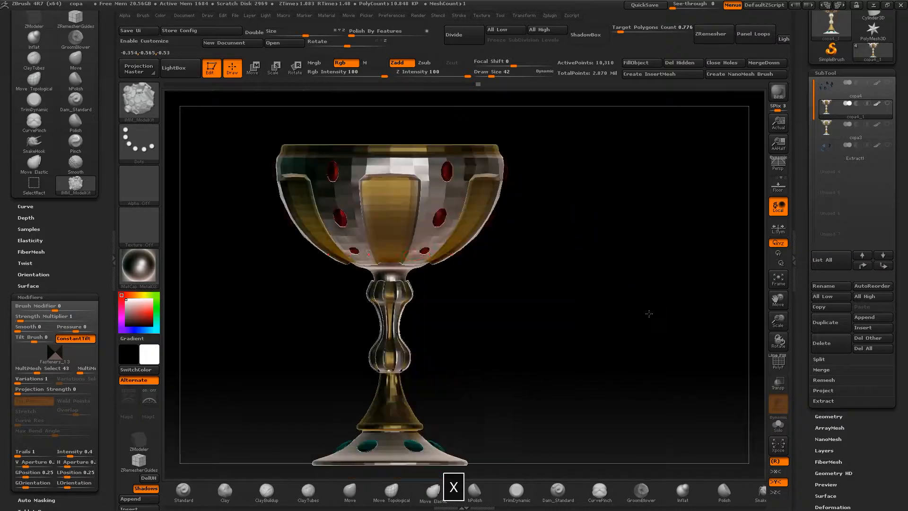
{"action": "left_click_drag", "start_coordinate": [390, 222], "coordinate": [389, 230]}
{"action": "left_click_drag", "start_coordinate": [529, 291], "coordinate": [531, 270]}
{"action": "key", "text": "ctrl+z"}
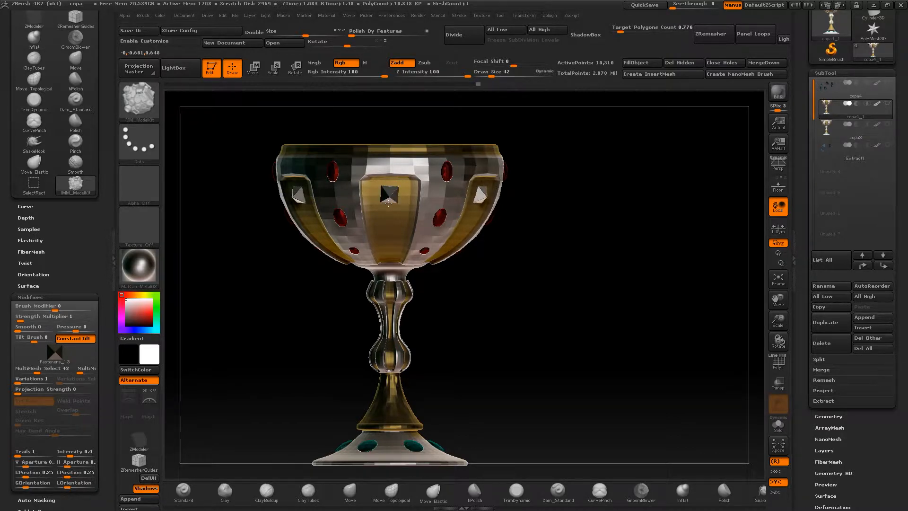
Step: Insert a column of three pyramids, shrinking toward the stem, on every gold panel of the bowl and clear the mask
{"action": "left_click_drag", "start_coordinate": [390, 203], "coordinate": [390, 203]}
{"action": "left_click_drag", "start_coordinate": [508, 278], "coordinate": [534, 236]}
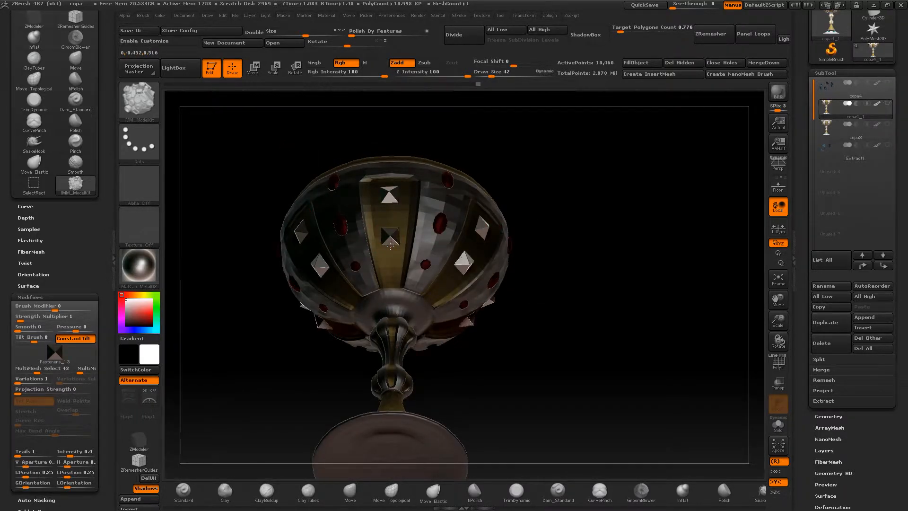
{"action": "left_click_drag", "start_coordinate": [390, 246], "coordinate": [390, 246]}
{"action": "mouse_move", "coordinate": [573, 154]}
{"action": "left_mouse_down"}
{"action": "mouse_move", "coordinate": [563, 197]}
{"action": "mouse_move", "coordinate": [558, 163]}
{"action": "left_mouse_up"}
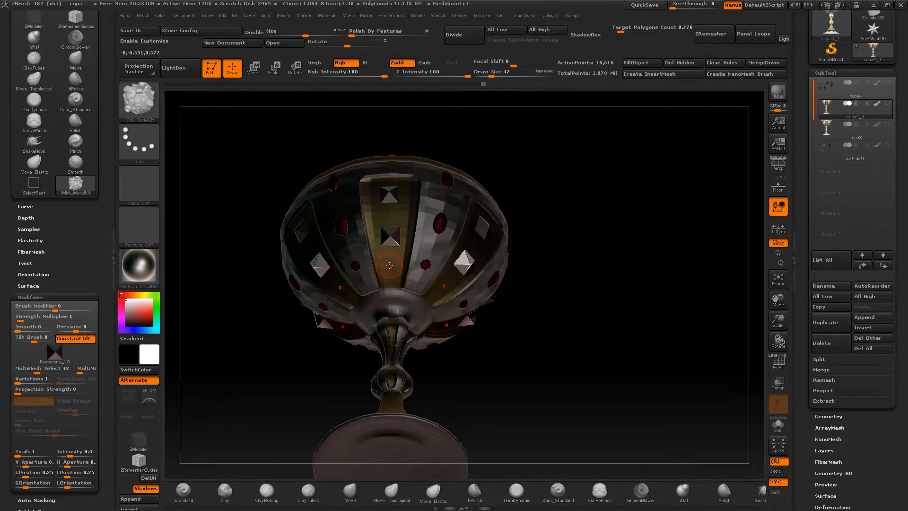
{"action": "left_click_drag", "start_coordinate": [392, 271], "coordinate": [390, 273]}
{"action": "left_click_drag", "start_coordinate": [586, 180], "coordinate": [649, 206]}
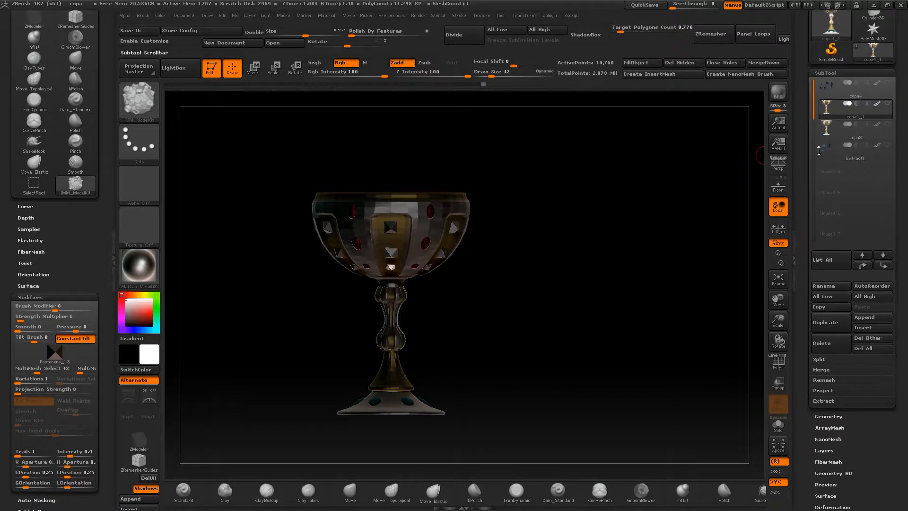
{"action": "left_click_drag", "start_coordinate": [562, 229], "coordinate": [612, 280], "text": "ctrl"}
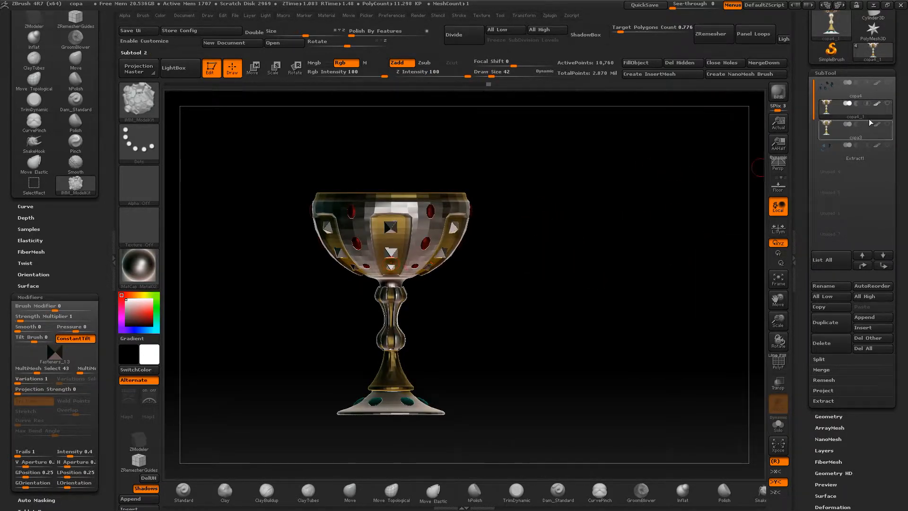
Step: Show all subtools to compare the pyramids with the ornamented chalice, and isolate the copa4_1 duplicate again
{"action": "left_click", "coordinate": [887, 104]}
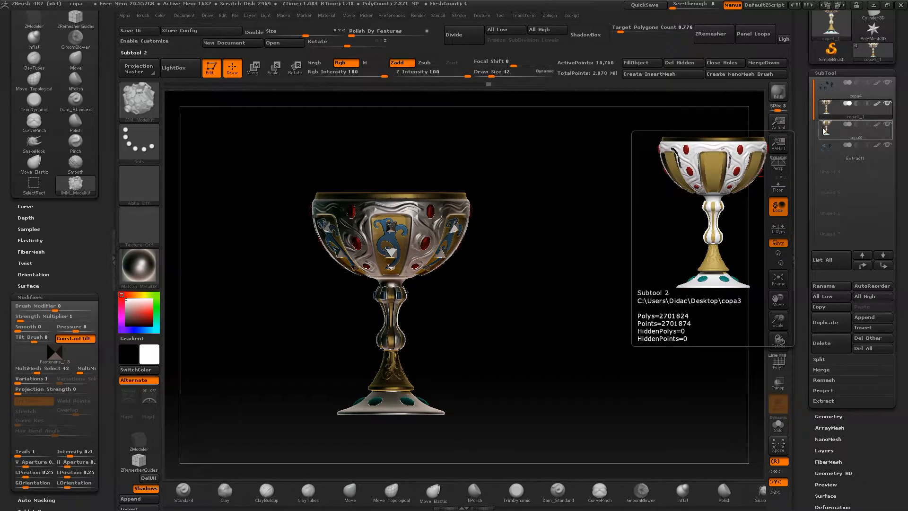
{"action": "left_click", "coordinate": [873, 124]}
{"action": "left_click_drag", "start_coordinate": [776, 329], "coordinate": [778, 309]}
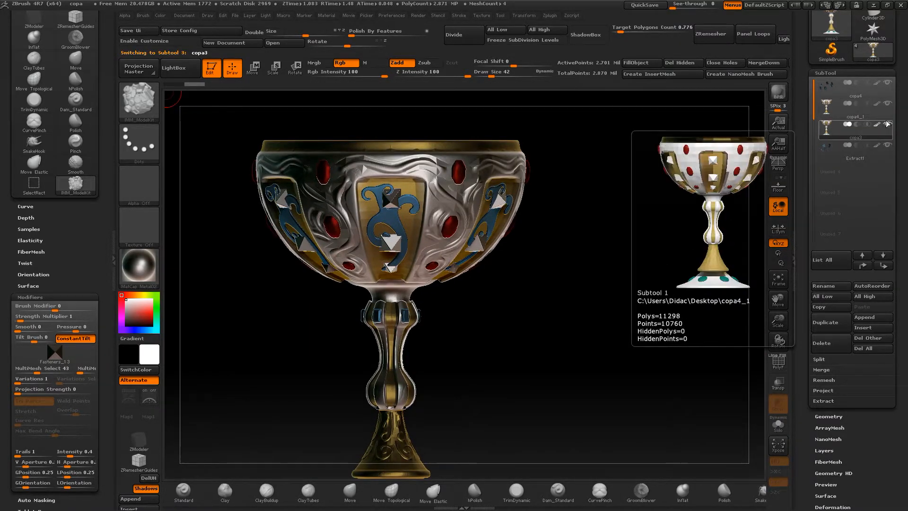
{"action": "left_click", "coordinate": [882, 110]}
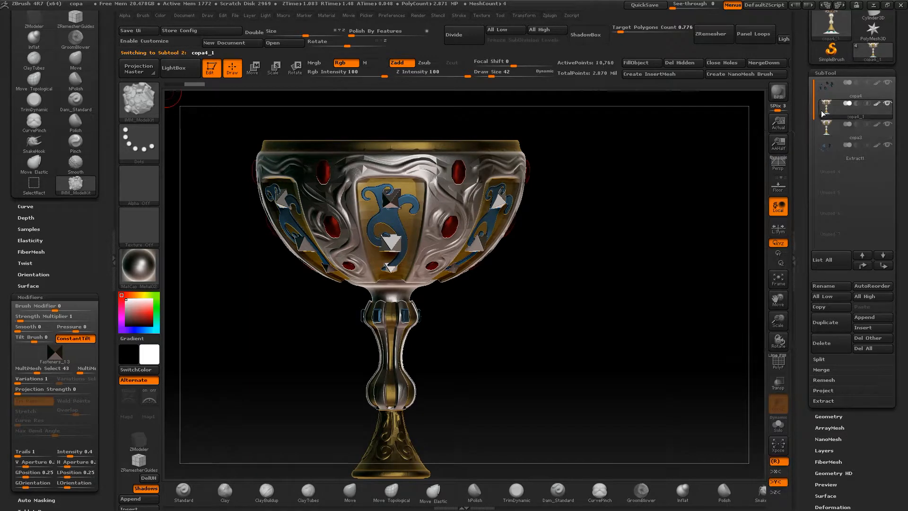
{"action": "left_click", "coordinate": [888, 104]}
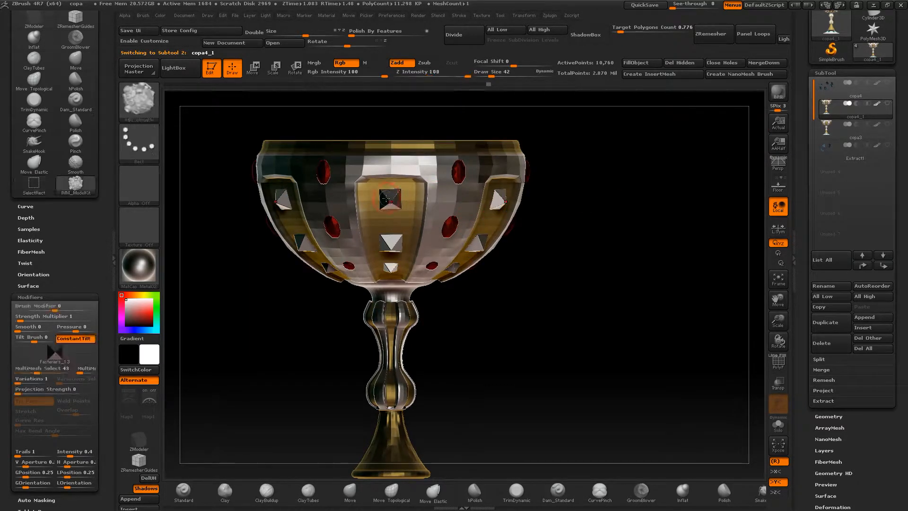
Step: Turn off symmetry and hide every polygroup of the duplicate chalice, including its red and green gems, except the pyramids
{"action": "key", "text": "x"}
{"action": "left_click", "coordinate": [394, 200], "text": "ctrl+alt+shift"}
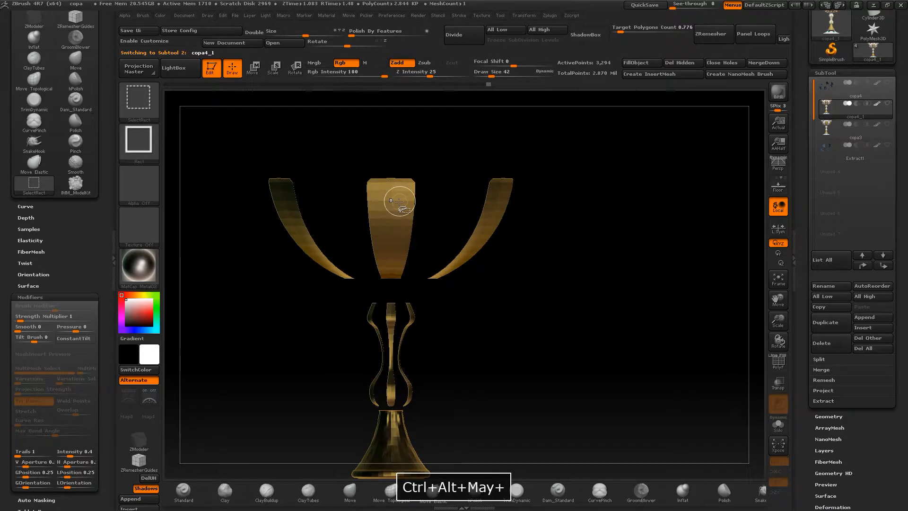
{"action": "left_click", "coordinate": [570, 255], "text": "ctrl+alt+shift"}
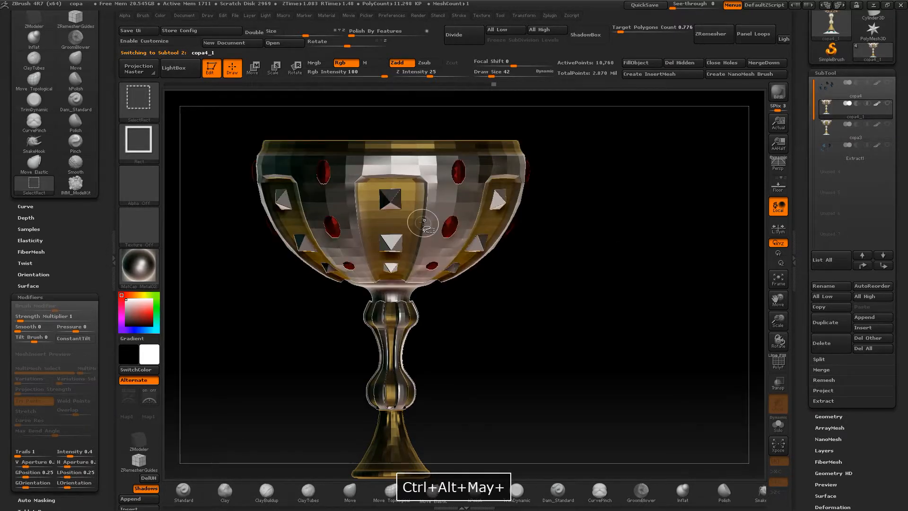
{"action": "left_click", "coordinate": [423, 222], "text": "ctrl+alt+shift"}
{"action": "left_click", "coordinate": [422, 195], "text": "ctrl+alt+shift"}
{"action": "left_click", "coordinate": [426, 192], "text": "ctrl+alt+shift"}
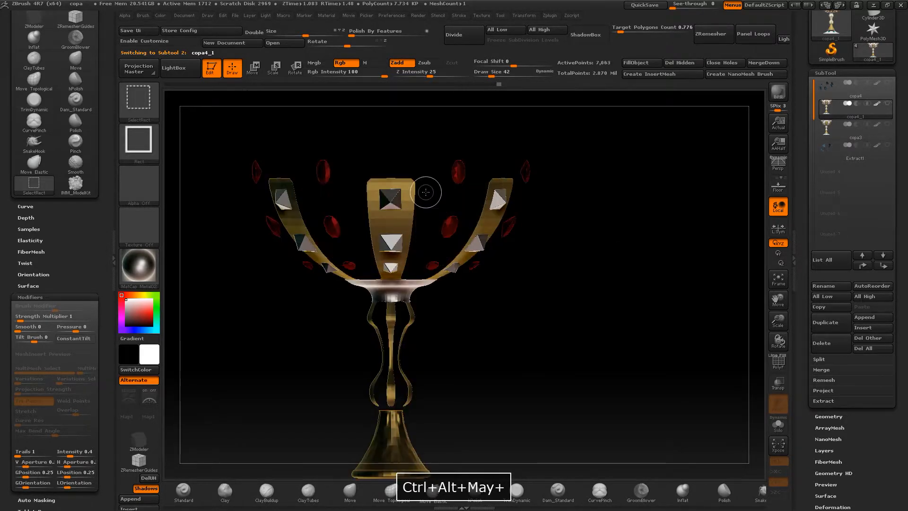
{"action": "left_click", "coordinate": [411, 191], "text": "ctrl+alt+shift"}
{"action": "left_click", "coordinate": [457, 172], "text": "ctrl+alt+shift"}
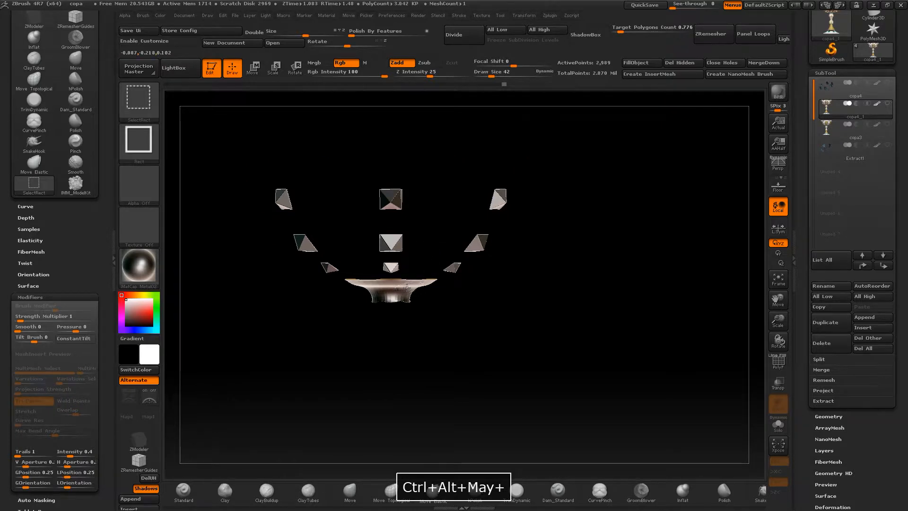
{"action": "left_click", "coordinate": [393, 286], "text": "ctrl+alt+shift"}
{"action": "left_click_drag", "start_coordinate": [533, 339], "coordinate": [580, 208]}
{"action": "left_click", "coordinate": [530, 308], "text": "ctrl+alt+shift"}
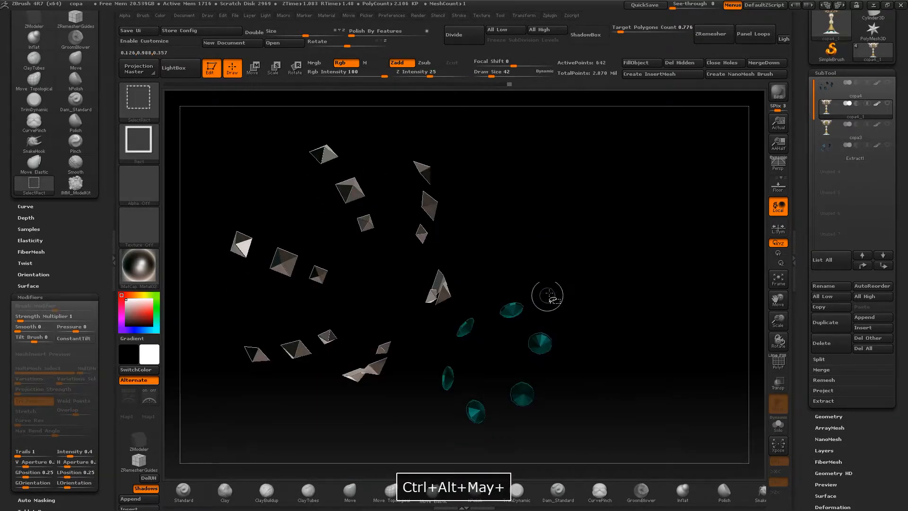
{"action": "left_click", "coordinate": [519, 311], "text": "ctrl+alt+shift"}
Step: Delete the duplicate's hidden geometry, keeping only the pyramids
{"action": "mouse_move", "coordinate": [527, 279]}
{"action": "left_mouse_down"}
{"action": "mouse_move", "coordinate": [534, 289]}
{"action": "mouse_move", "coordinate": [556, 266]}
{"action": "mouse_move", "coordinate": [507, 349]}
{"action": "left_mouse_up"}
{"action": "left_click_drag", "start_coordinate": [530, 199], "coordinate": [591, 283], "text": "alt"}
{"action": "left_click_drag", "start_coordinate": [778, 321], "coordinate": [618, 152]}
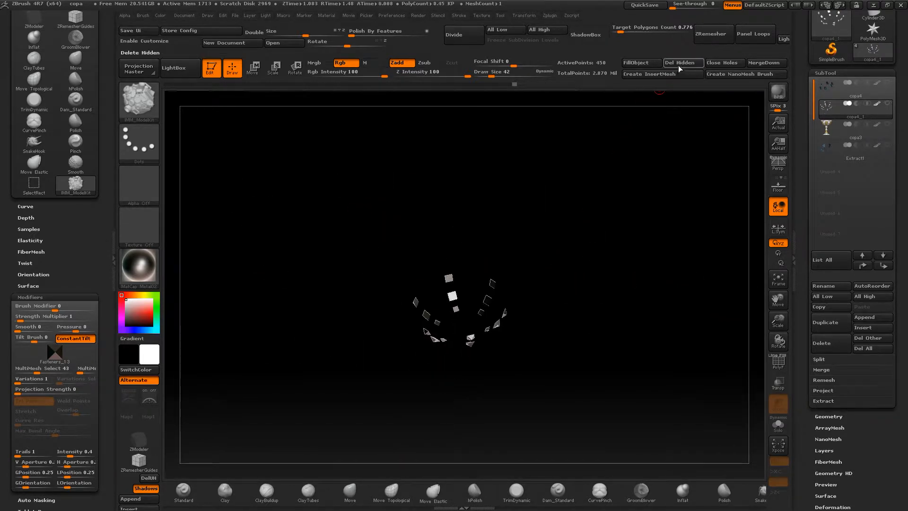
{"action": "left_click_drag", "start_coordinate": [561, 237], "coordinate": [562, 220], "text": "shift"}
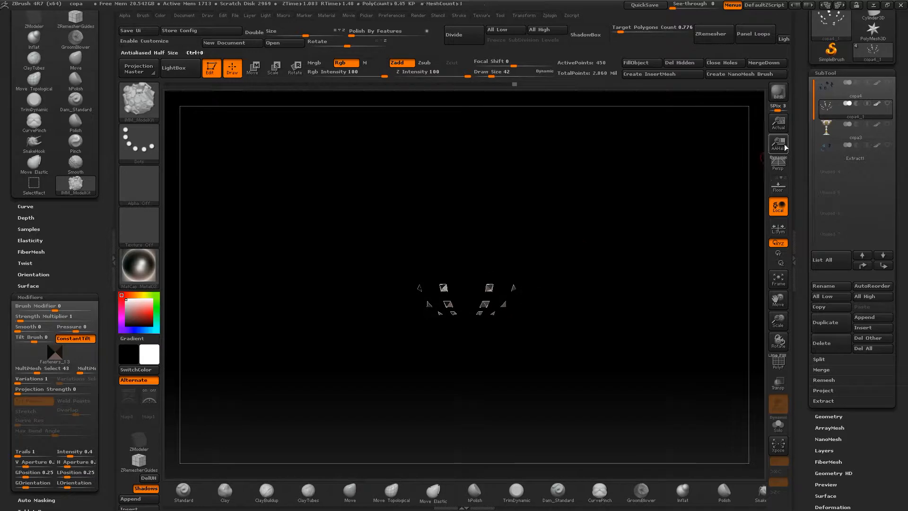
Step: Select the copa3 chalice and show it together with the pyramid subtool and the Extract1 ornaments
{"action": "left_click", "coordinate": [823, 133]}
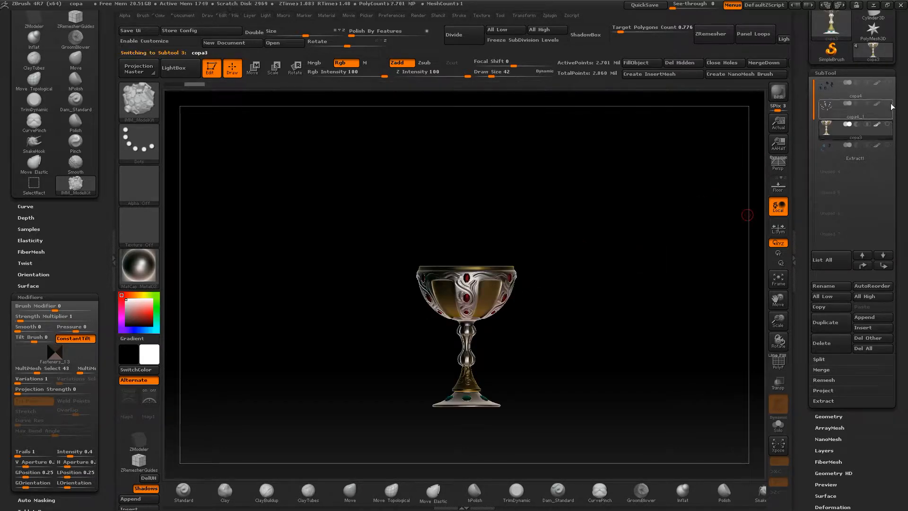
{"action": "left_click_drag", "start_coordinate": [736, 208], "coordinate": [690, 183], "text": "alt"}
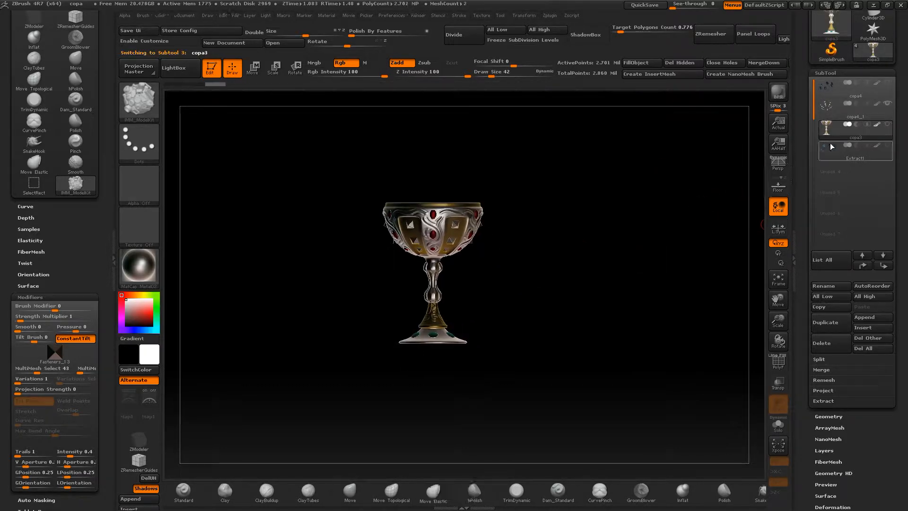
{"action": "left_click", "coordinate": [886, 148]}
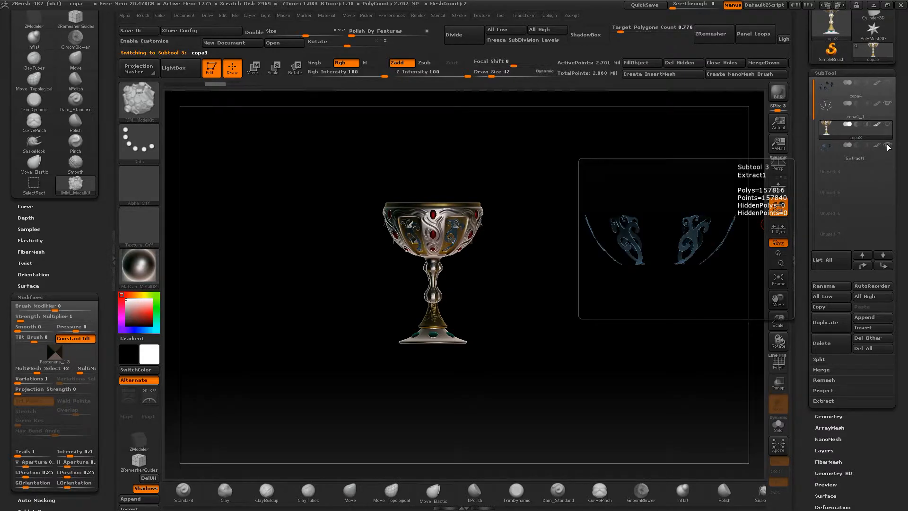
Step: Select the Extract1 ornament subtool and delete it permanently, leaving the chalice and the pyramids
{"action": "left_click_drag", "start_coordinate": [770, 314], "coordinate": [751, 411]}
{"action": "left_click_drag", "start_coordinate": [572, 239], "coordinate": [594, 340], "text": "alt"}
{"action": "mouse_move", "coordinate": [849, 154]}
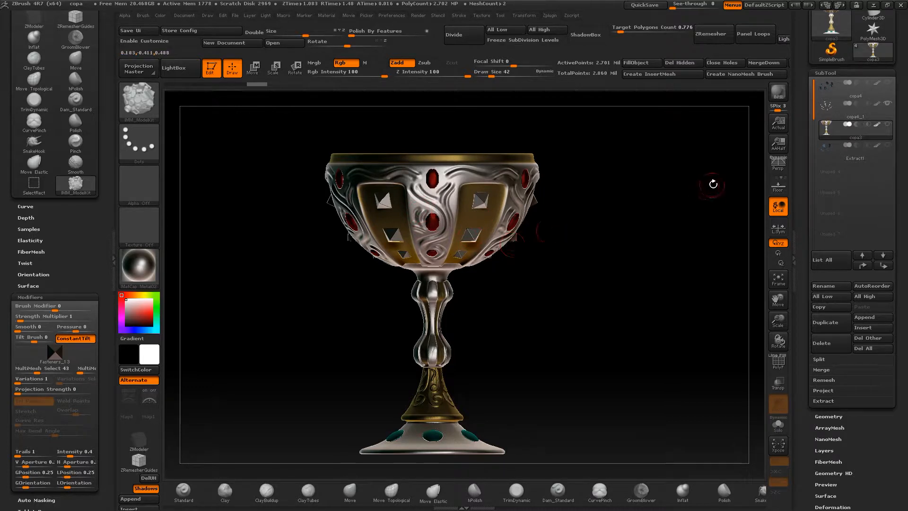
{"action": "left_click", "coordinate": [830, 157]}
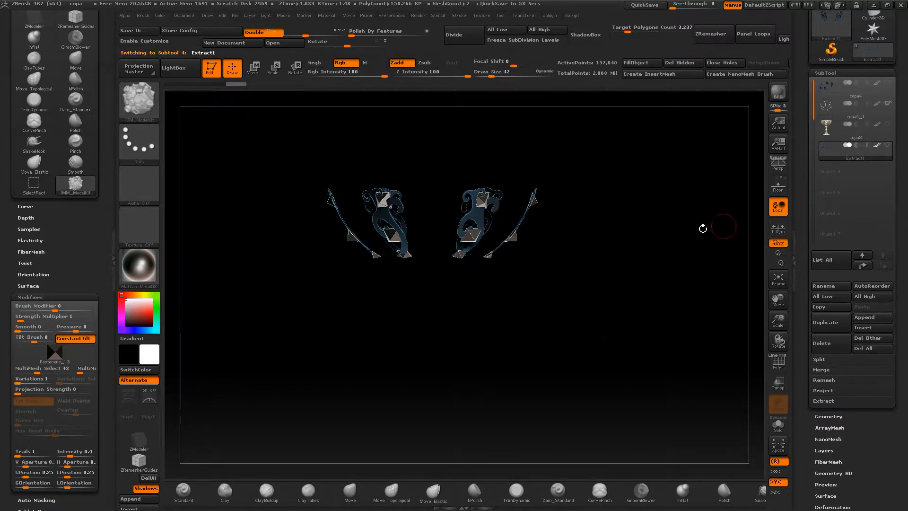
{"action": "left_click_drag", "start_coordinate": [686, 230], "coordinate": [719, 221]}
{"action": "left_click", "coordinate": [820, 350]}
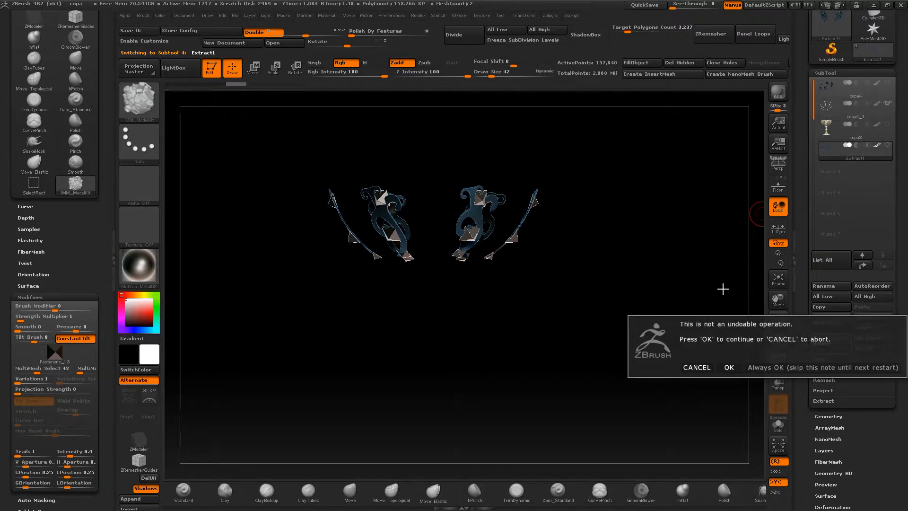
{"action": "left_click", "coordinate": [727, 367]}
{"action": "left_click_drag", "start_coordinate": [651, 235], "coordinate": [622, 235]}
{"action": "left_click_drag", "start_coordinate": [509, 292], "coordinate": [570, 291]}
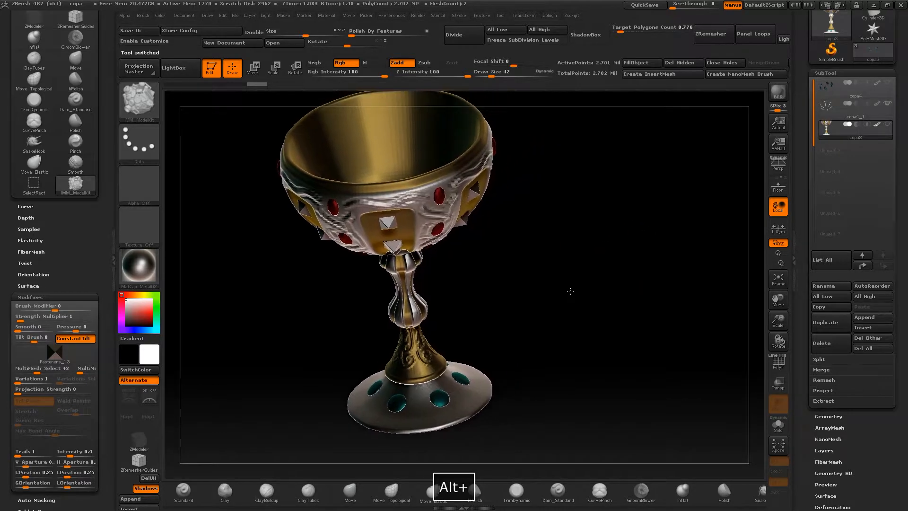
Step: Switch to the Standard brush and collapse the side tray holding the brush library and modifiers
{"action": "left_click", "coordinate": [140, 107]}
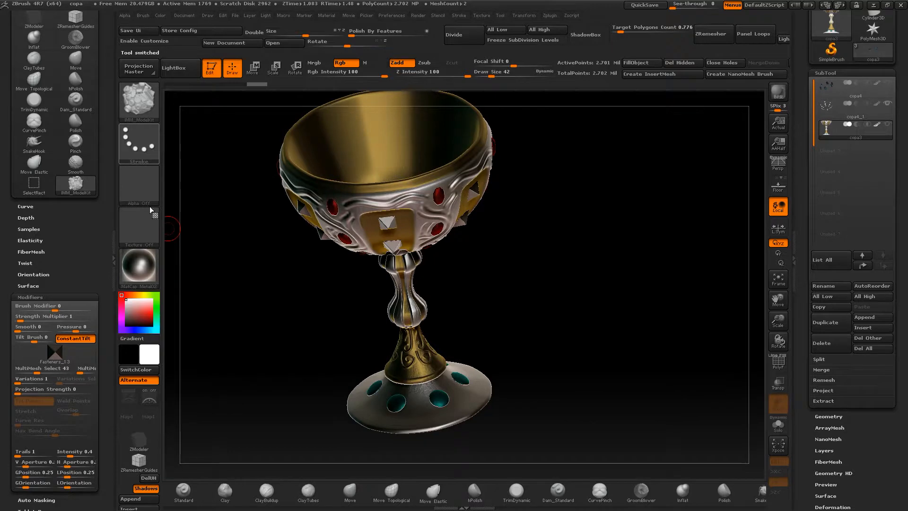
{"action": "left_click", "coordinate": [187, 496]}
{"action": "left_click", "coordinate": [111, 268]}
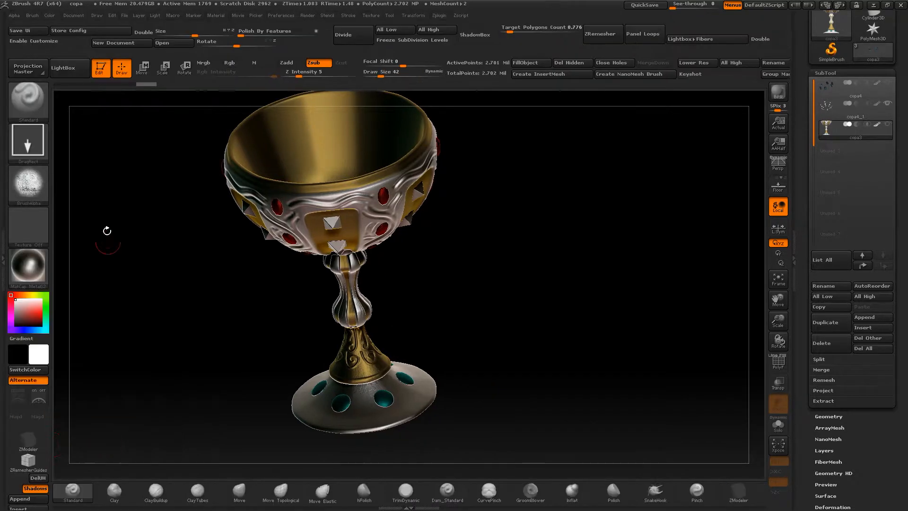
{"action": "left_click_drag", "start_coordinate": [580, 254], "coordinate": [585, 166]}
{"action": "left_click_drag", "start_coordinate": [780, 319], "coordinate": [780, 379]}
{"action": "left_click_drag", "start_coordinate": [354, 186], "coordinate": [384, 356], "text": "alt"}
{"action": "left_click_drag", "start_coordinate": [558, 337], "coordinate": [595, 280], "text": "alt"}
{"action": "left_click_drag", "start_coordinate": [779, 321], "coordinate": [779, 291]}
{"action": "left_click_drag", "start_coordinate": [617, 261], "coordinate": [605, 313], "text": "alt"}
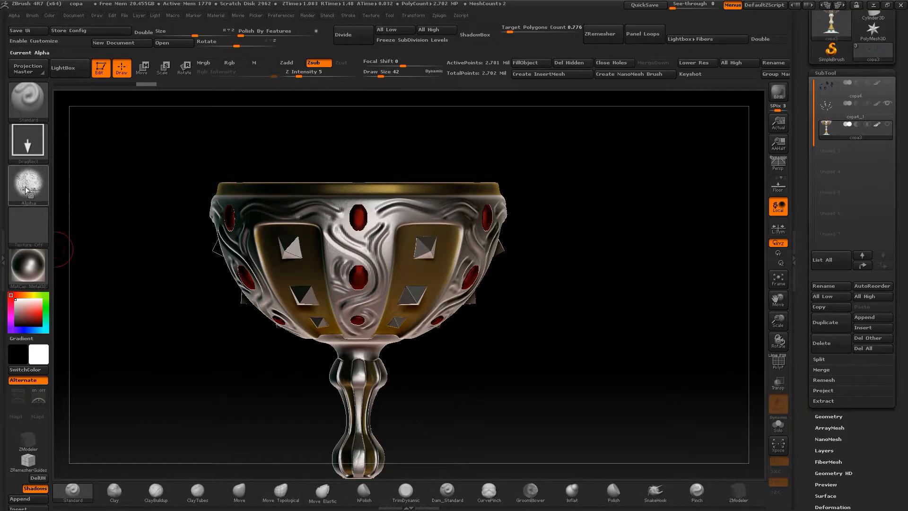
Step: Load the swirl-shaped Alpha 19 for the Standard brush and turn on Mrgb
{"action": "left_click", "coordinate": [27, 186]}
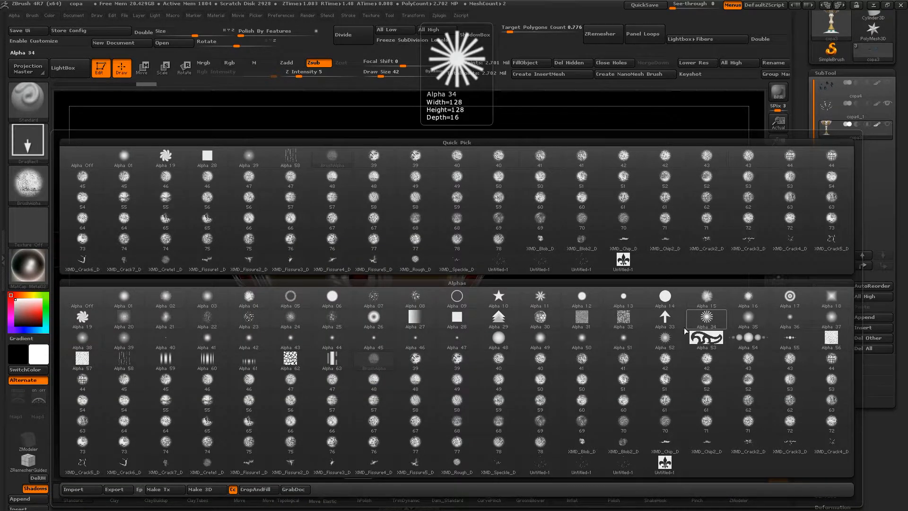
{"action": "mouse_move", "coordinate": [697, 339]}
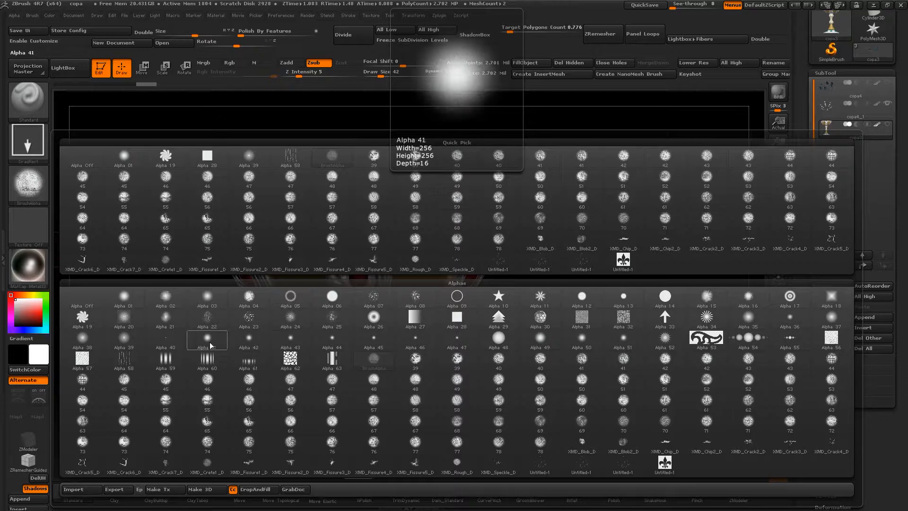
{"action": "mouse_move", "coordinate": [85, 320]}
{"action": "left_click", "coordinate": [85, 319]}
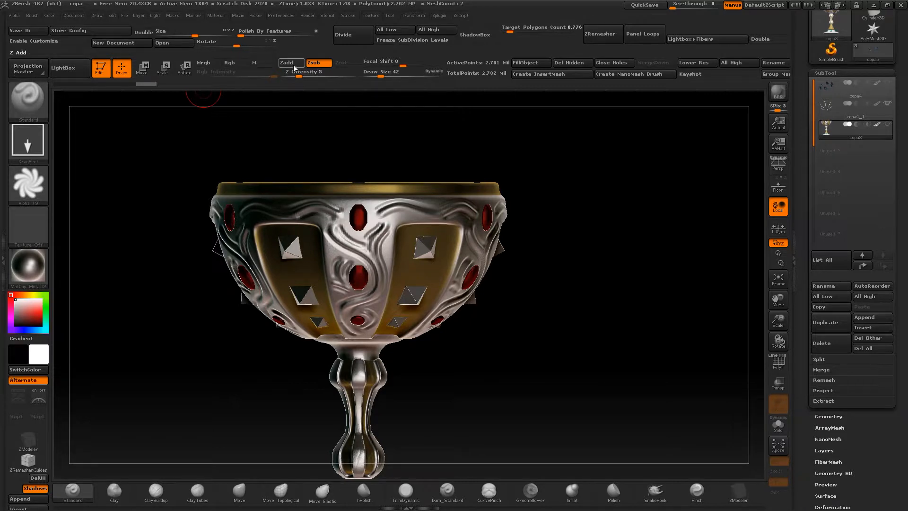
{"action": "left_click", "coordinate": [206, 65]}
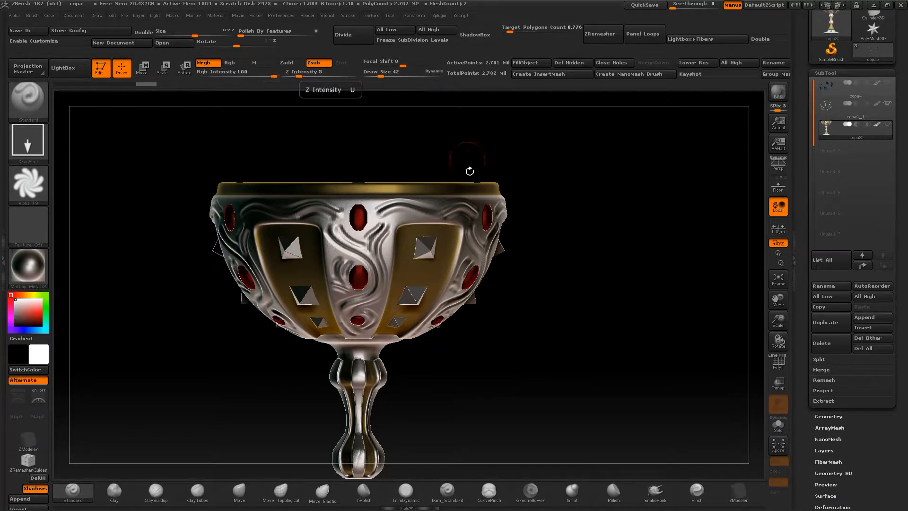
Step: Undo the test stamp on the chalice's base and raise the brush's Z Intensity to 23
{"action": "left_click_drag", "start_coordinate": [586, 320], "coordinate": [591, 214]}
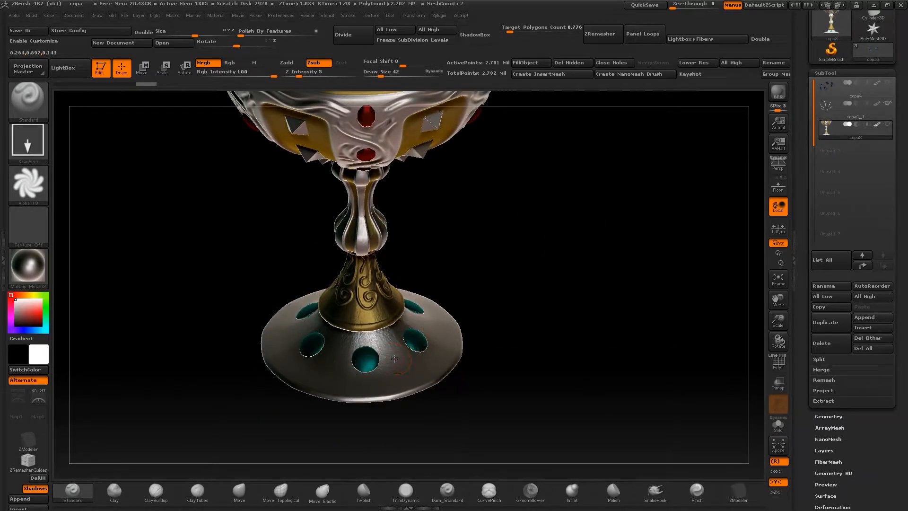
{"action": "key", "text": "ctrl+z"}
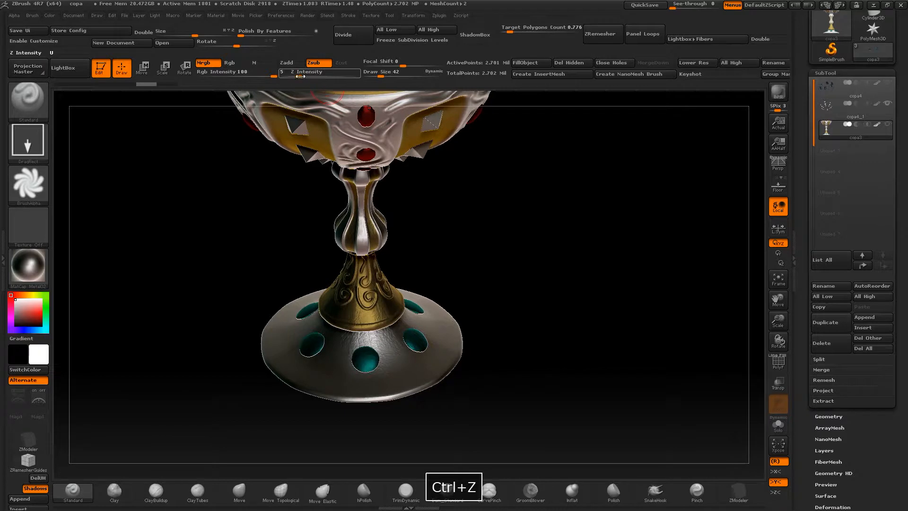
{"action": "left_click_drag", "start_coordinate": [299, 75], "coordinate": [311, 77]}
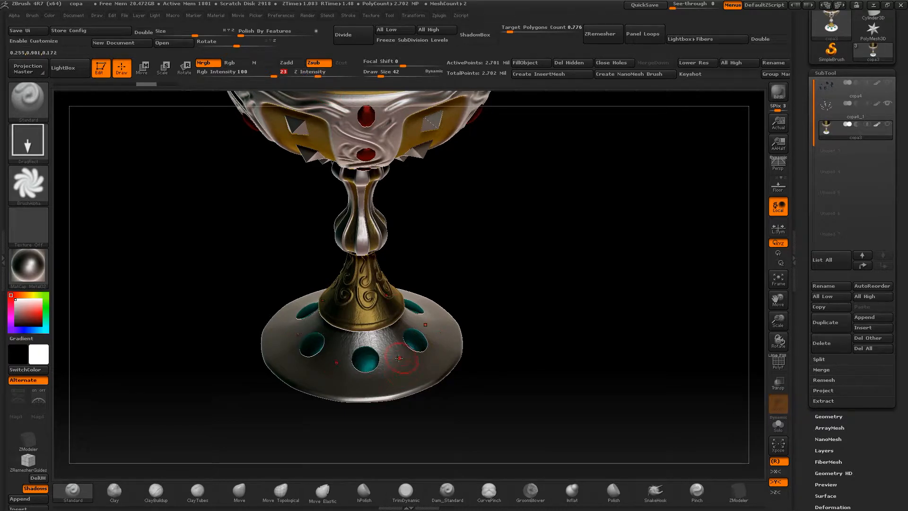
Step: Try stamping the swirl alpha between the green gems on the base, and undo it
{"action": "left_click_drag", "start_coordinate": [391, 348], "coordinate": [410, 366]}
{"action": "key", "text": "ctrl"}
{"action": "key", "text": "ctrl+z"}
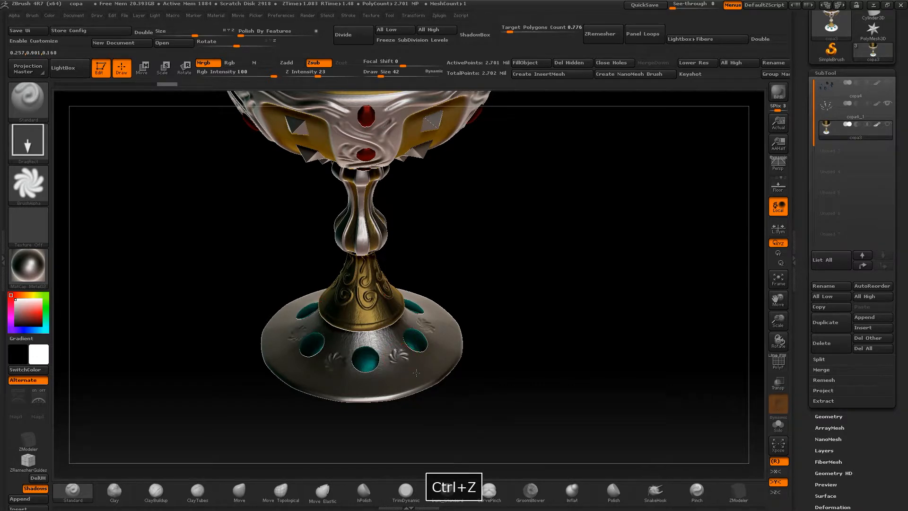
{"action": "key", "text": "ctrl+z"}
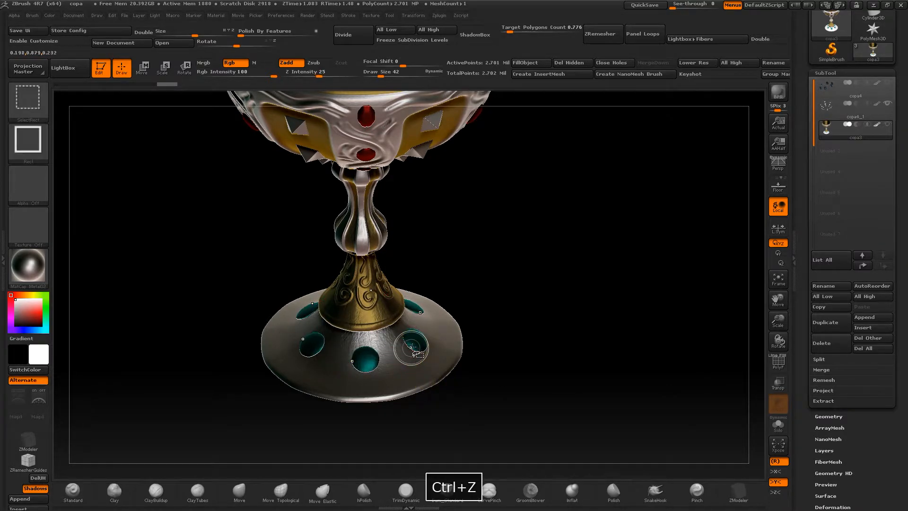
Step: Isolate the base's silver polygroup, stamp large swirls around it with Alpha 19, and show the whole chalice again
{"action": "left_click", "coordinate": [402, 364], "text": "ctrl+alt+shift"}
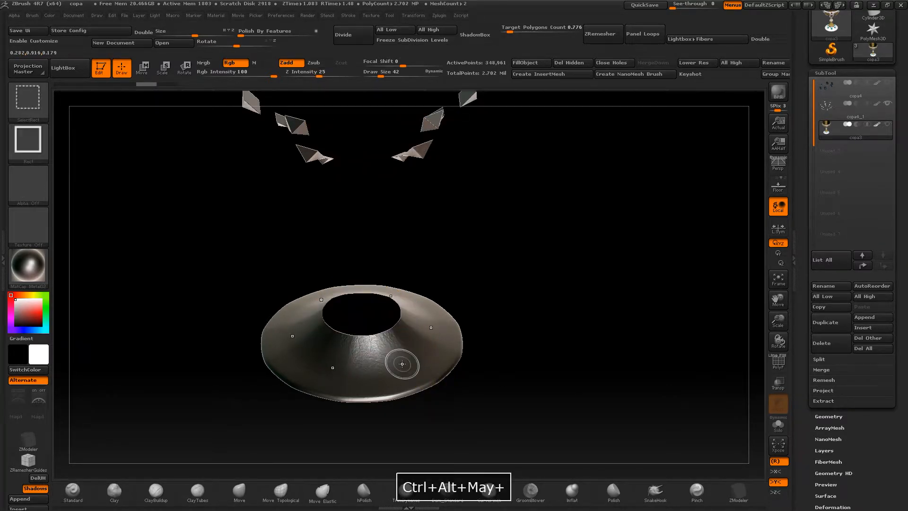
{"action": "left_click_drag", "start_coordinate": [419, 377], "coordinate": [425, 384]}
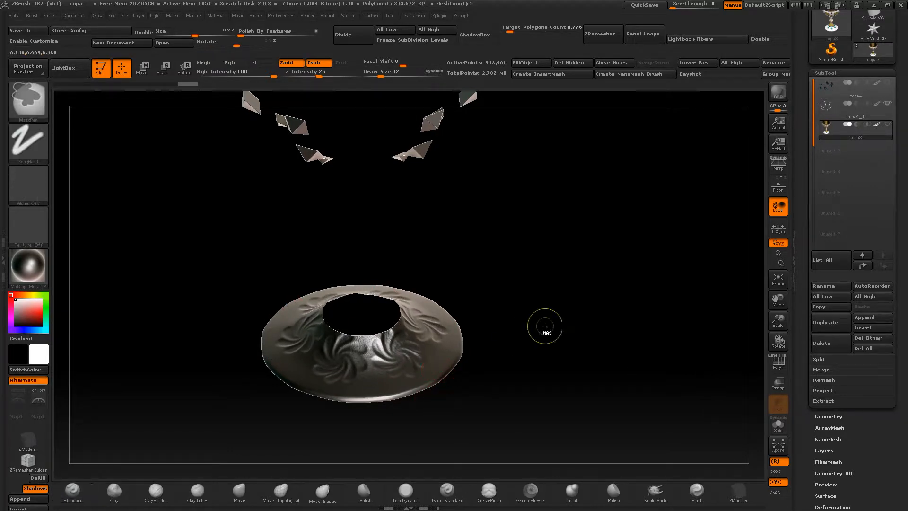
{"action": "left_click", "coordinate": [546, 324], "text": "ctrl+alt+shift"}
{"action": "mouse_move", "coordinate": [547, 325]}
{"action": "left_mouse_down"}
{"action": "mouse_move", "coordinate": [584, 371]}
{"action": "mouse_move", "coordinate": [556, 363]}
{"action": "left_mouse_up"}
{"action": "mouse_move", "coordinate": [415, 337]}
{"action": "left_mouse_down"}
{"action": "mouse_move", "coordinate": [284, 295]}
{"action": "mouse_move", "coordinate": [277, 266]}
{"action": "left_mouse_up"}
{"action": "mouse_move", "coordinate": [234, 202]}
{"action": "left_mouse_down"}
{"action": "mouse_move", "coordinate": [247, 186]}
{"action": "mouse_move", "coordinate": [239, 175]}
{"action": "mouse_move", "coordinate": [256, 165]}
{"action": "left_mouse_up"}
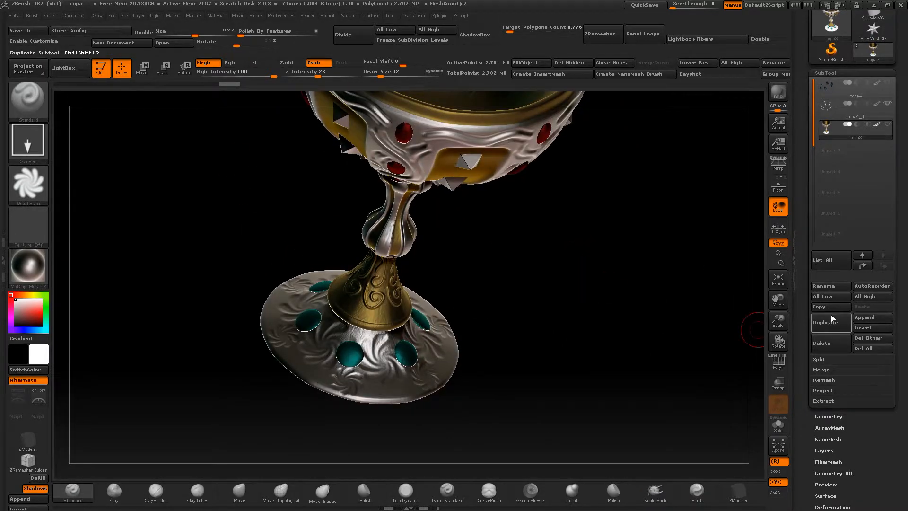
{"action": "left_click_drag", "start_coordinate": [778, 319], "coordinate": [492, 242]}
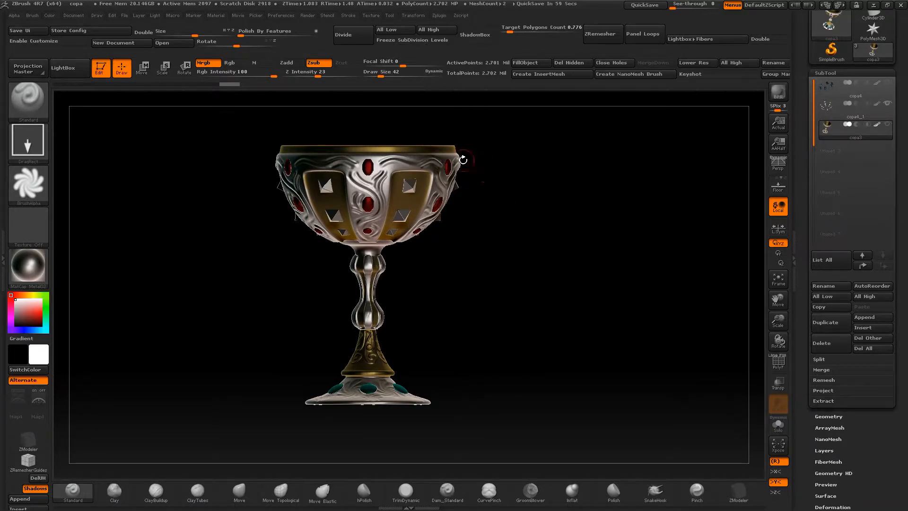
Step: Switch to the ZModeler brush and inspect the chalice's polygroups with the polyframe display turned on temporarily
{"action": "left_click", "coordinate": [34, 442]}
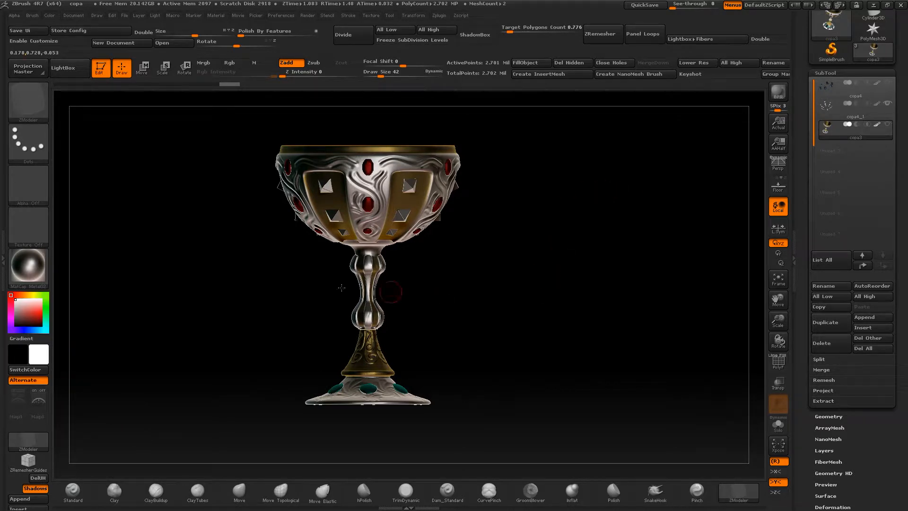
{"action": "left_click", "coordinate": [778, 362]}
{"action": "left_click_drag", "start_coordinate": [592, 283], "coordinate": [378, 166]}
{"action": "left_click_drag", "start_coordinate": [525, 178], "coordinate": [534, 236]}
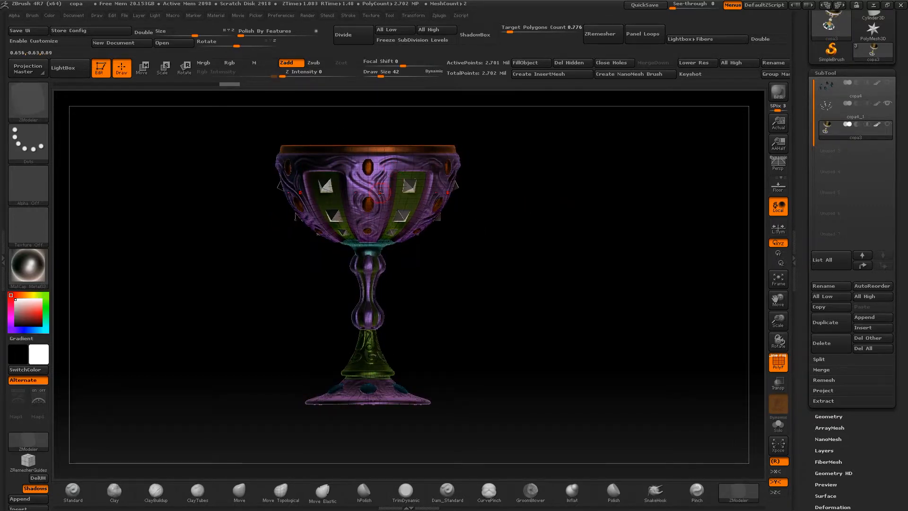
{"action": "left_click", "coordinate": [778, 362]}
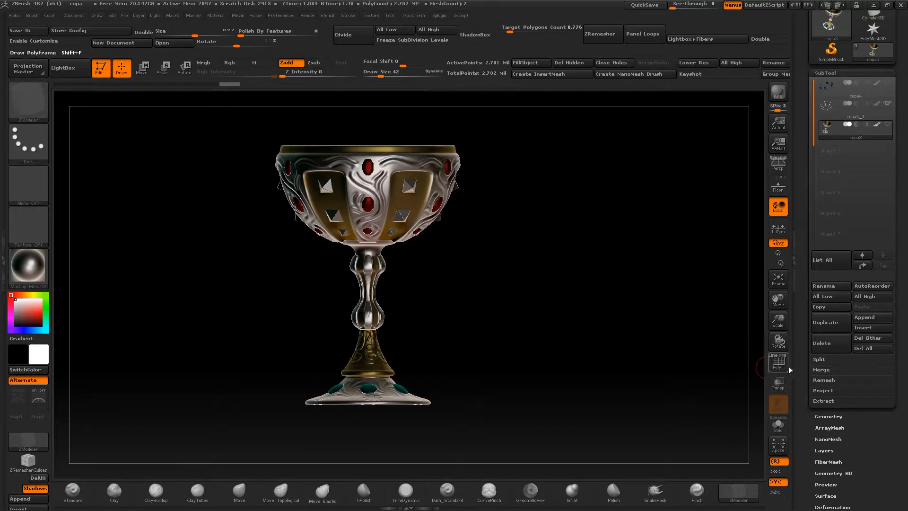
Step: Show the Extract settings, view the chalice from several sides, and browse the available sculpting brushes
{"action": "left_click", "coordinate": [824, 401]}
{"action": "left_click_drag", "start_coordinate": [666, 365], "coordinate": [596, 258]}
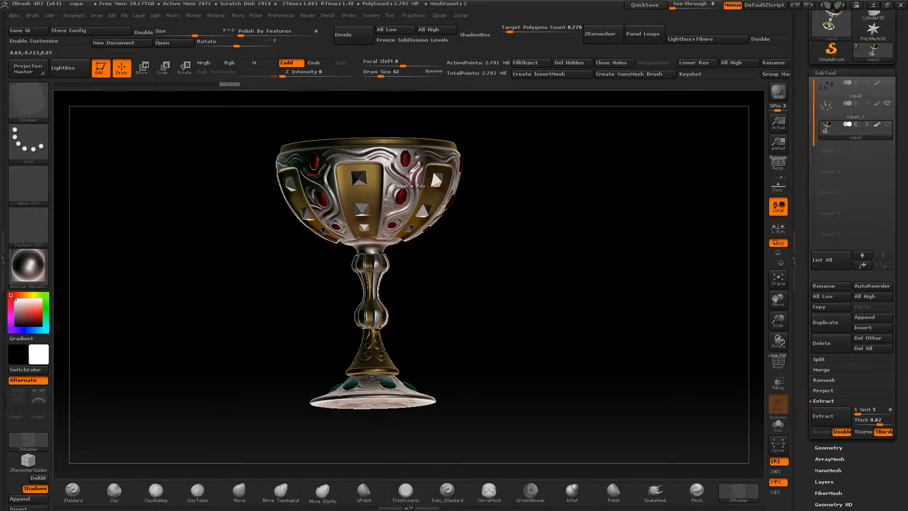
{"action": "left_click_drag", "start_coordinate": [217, 196], "coordinate": [231, 215]}
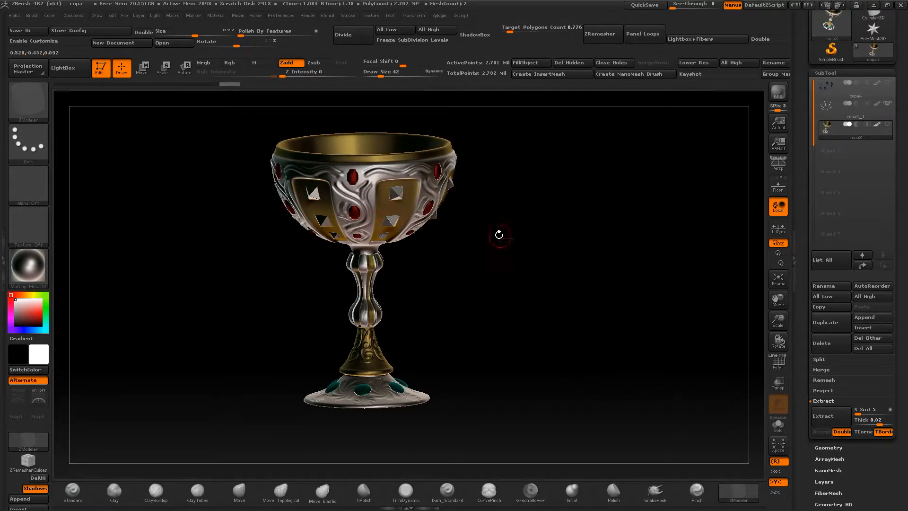
{"action": "left_click_drag", "start_coordinate": [484, 265], "coordinate": [466, 259]}
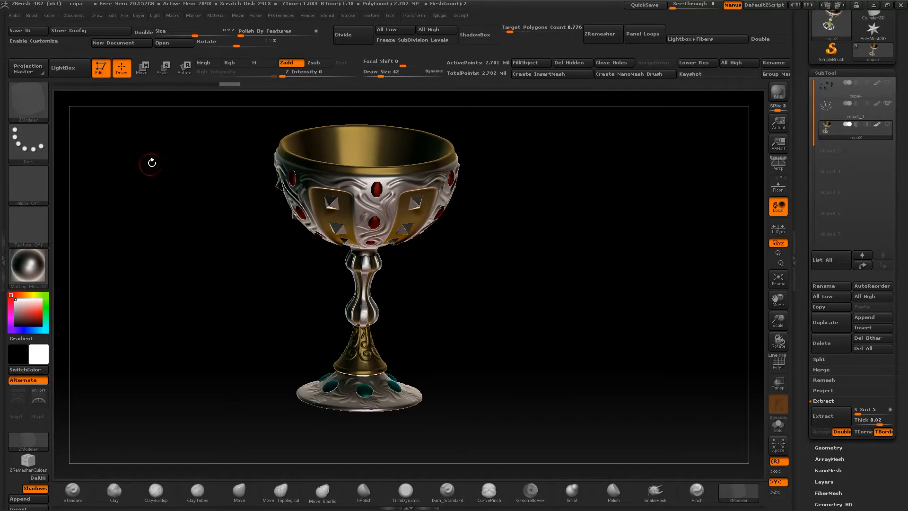
{"action": "left_click", "coordinate": [40, 113]}
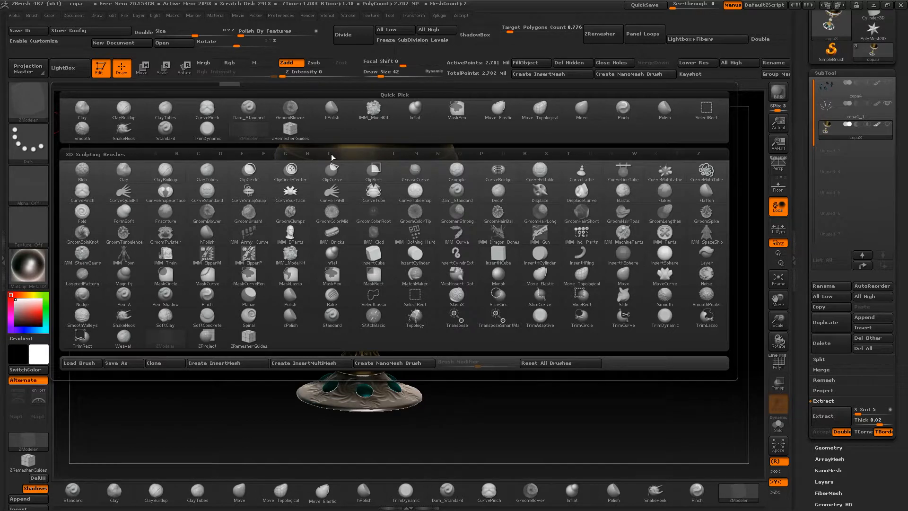
{"action": "key", "text": "i"}
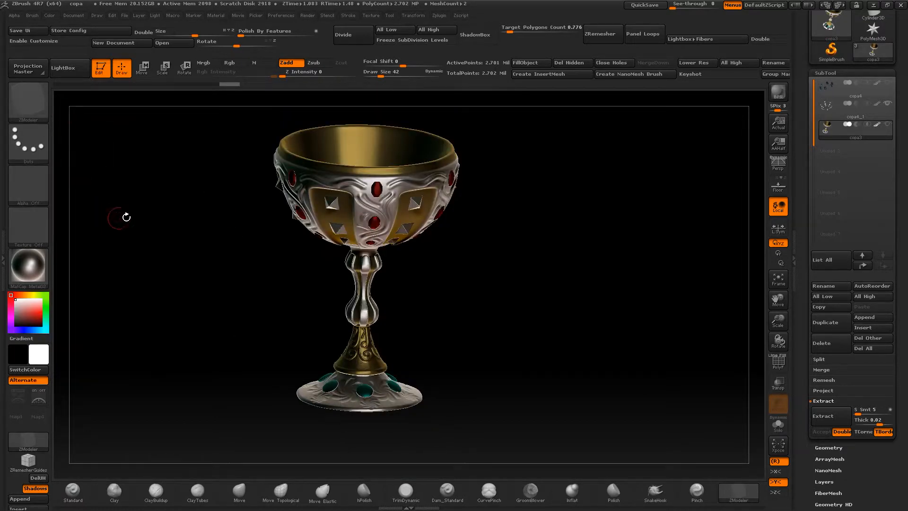
Step: Examine the finished chalice from the front and from above, with the pyramid subtool selected
{"action": "left_click_drag", "start_coordinate": [126, 217], "coordinate": [150, 232]}
{"action": "left_click_drag", "start_coordinate": [293, 375], "coordinate": [421, 298]}
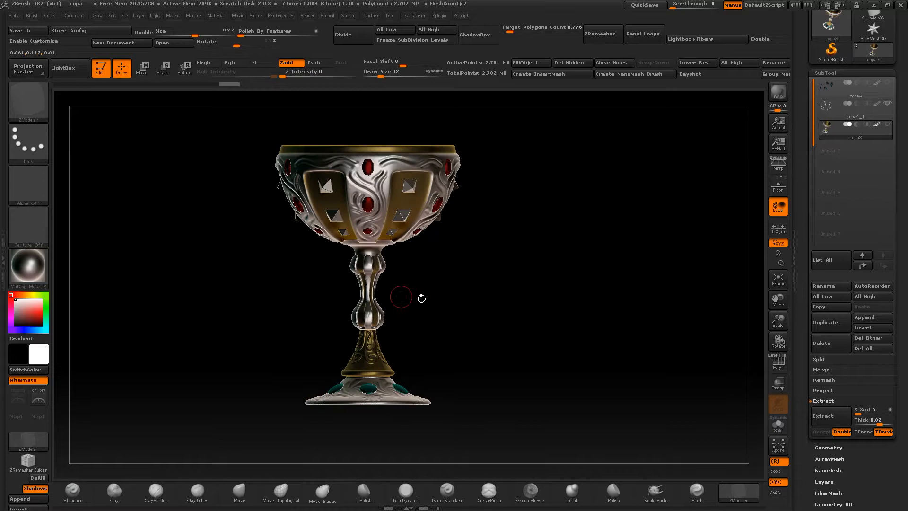
{"action": "left_click_drag", "start_coordinate": [527, 293], "coordinate": [513, 314], "text": "alt"}
{"action": "mouse_move", "coordinate": [539, 257]}
{"action": "left_mouse_down", "text": "alt"}
{"action": "mouse_move", "coordinate": [523, 318]}
{"action": "mouse_move", "coordinate": [515, 296]}
{"action": "mouse_move", "coordinate": [528, 254]}
{"action": "left_mouse_up", "text": "alt"}
{"action": "left_click_drag", "start_coordinate": [522, 296], "coordinate": [522, 259]}
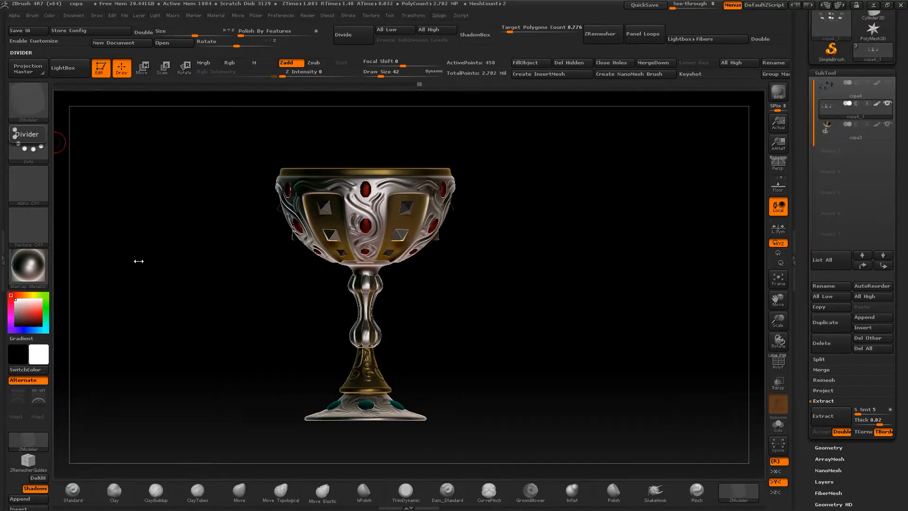
{"action": "left_click_drag", "start_coordinate": [139, 261], "coordinate": [151, 282]}
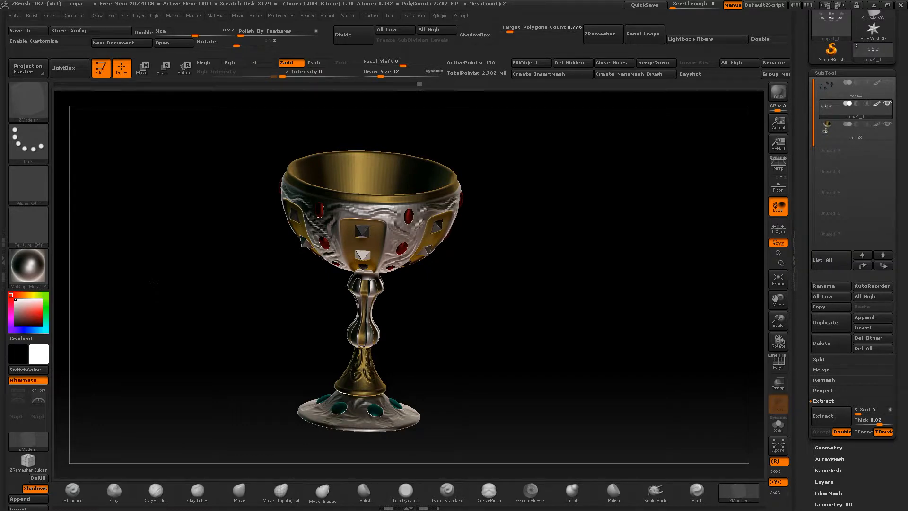
{"action": "left_click_drag", "start_coordinate": [242, 312], "coordinate": [562, 262]}
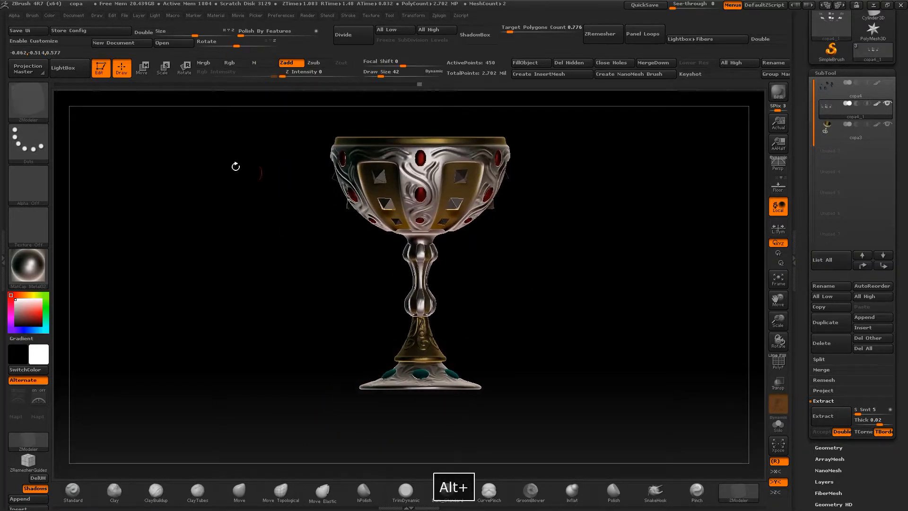
Step: Switch to Photoshop and view the Fleur de Lis Vector Shapes document used as the ornament source
{"action": "key", "text": "super"}
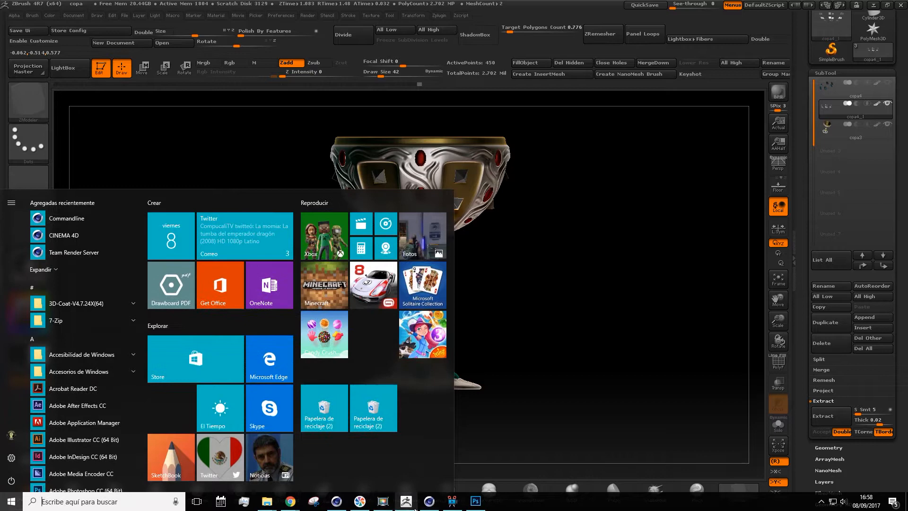
{"action": "left_click", "coordinate": [476, 503]}
{"action": "key", "text": "space"}
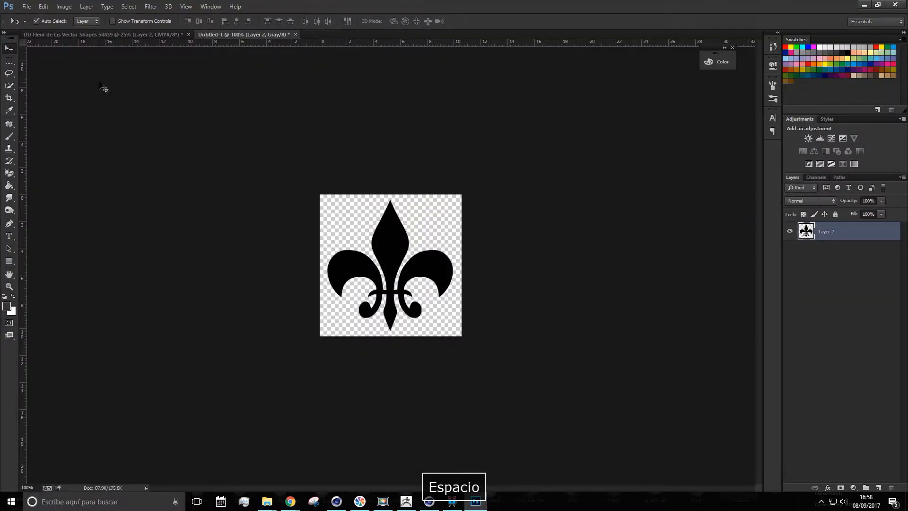
{"action": "left_click", "coordinate": [131, 36]}
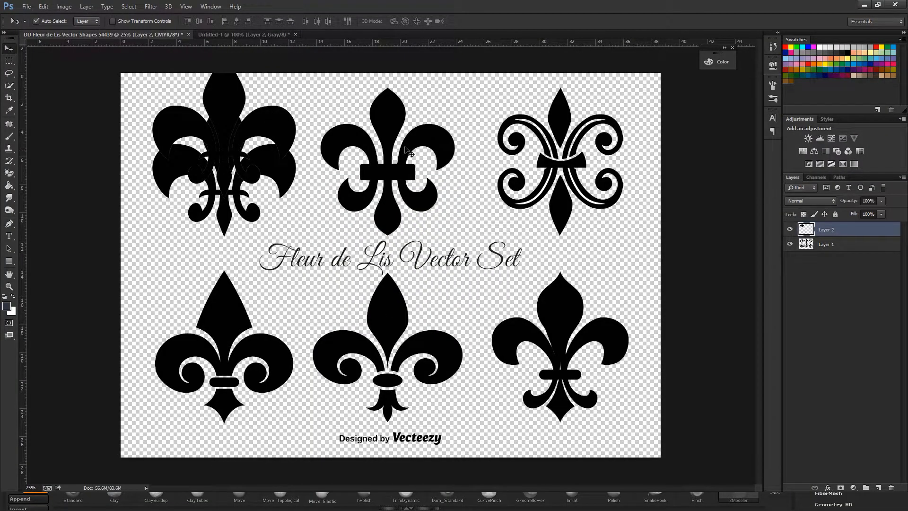
Step: Move the separate Layer 2 fleur-de-lis around the ornament sheet and bring it back over the original upper-left ornament
{"action": "left_click_drag", "start_coordinate": [183, 125], "coordinate": [379, 155]}
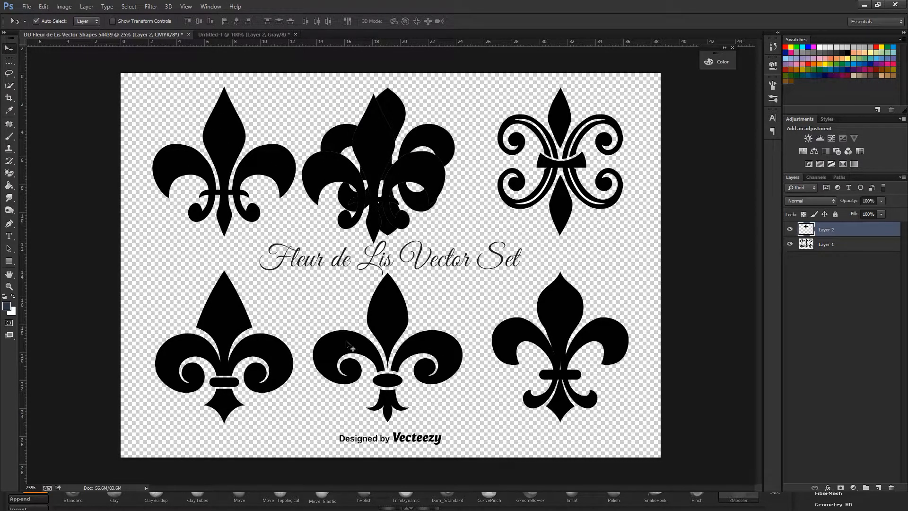
{"action": "left_click_drag", "start_coordinate": [374, 175], "coordinate": [481, 259]}
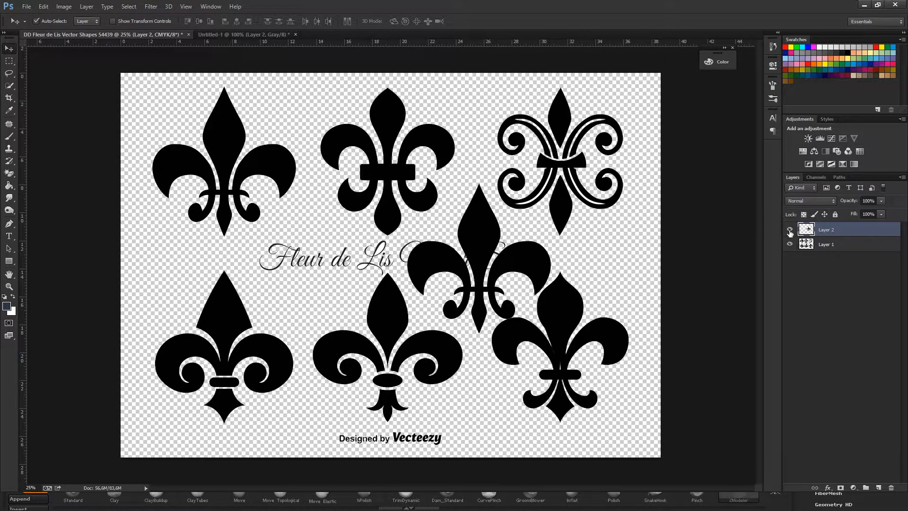
{"action": "left_click_drag", "start_coordinate": [455, 221], "coordinate": [213, 294]}
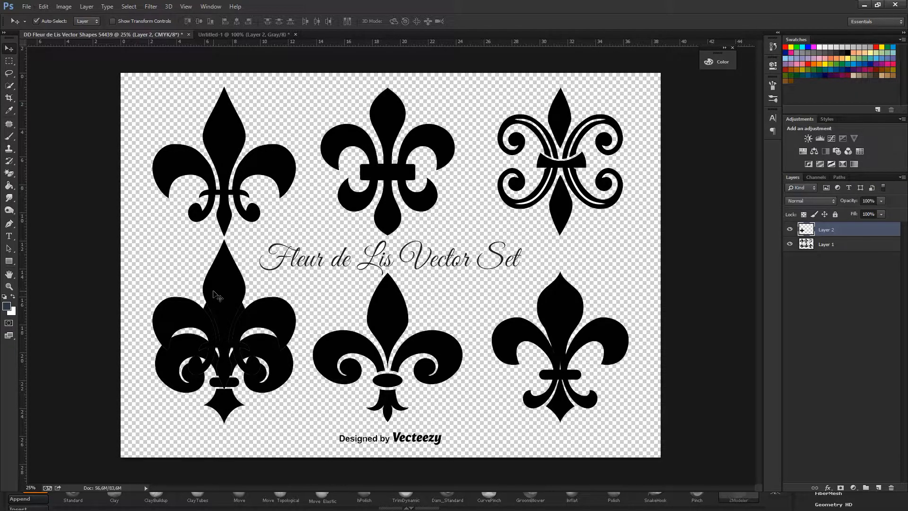
{"action": "left_click_drag", "start_coordinate": [253, 261], "coordinate": [218, 141]}
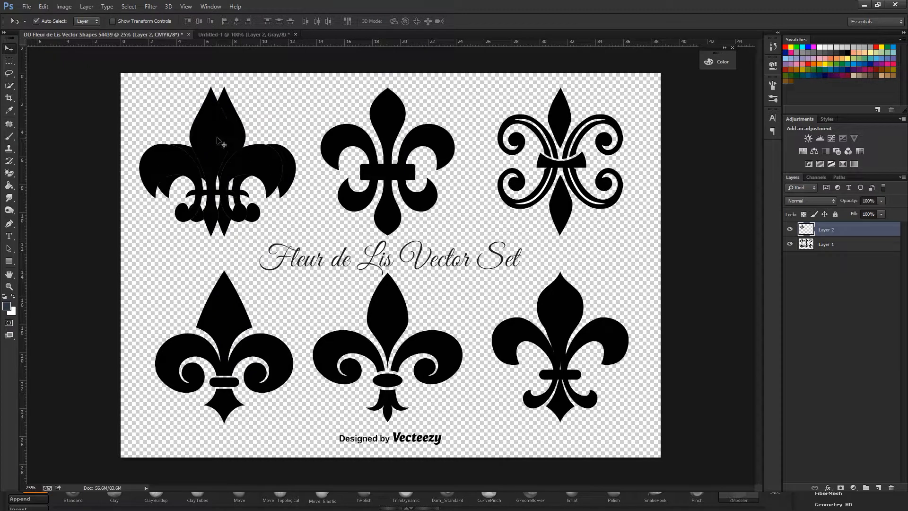
Step: Switch to the Untitled-1 fleur-de-lis document and show its available image colour modes
{"action": "left_click_drag", "start_coordinate": [229, 41], "coordinate": [242, 134]}
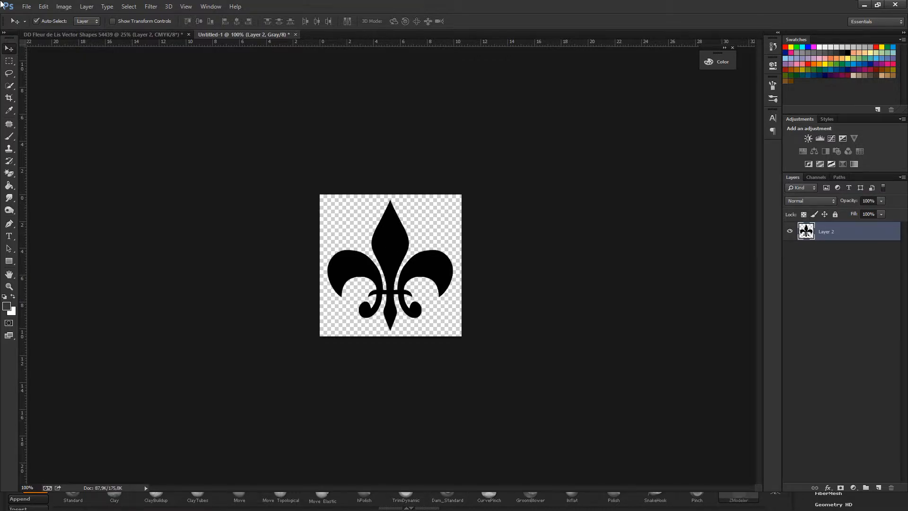
{"action": "left_click", "coordinate": [56, 6]}
{"action": "mouse_move", "coordinate": [118, 18]}
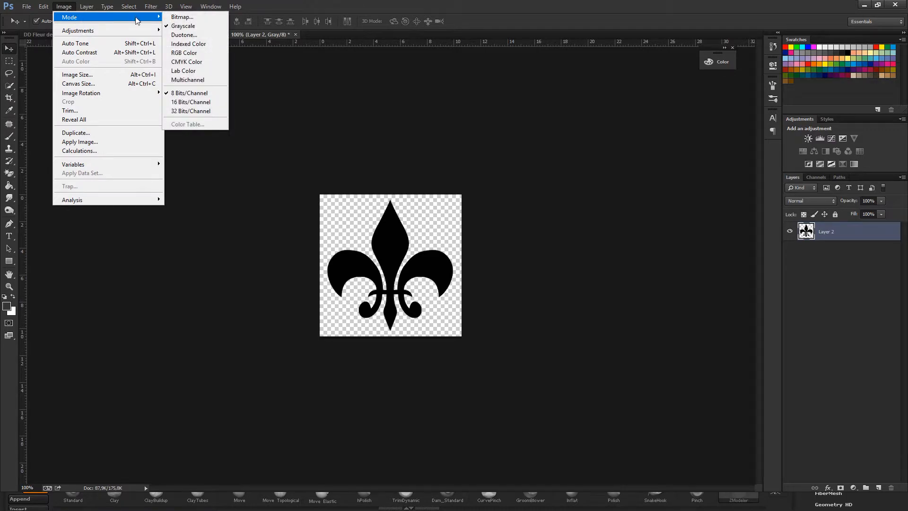
Step: Review the file formats offered for saving the Untitled-1 ornament under a new name, and cancel without saving
{"action": "left_click", "coordinate": [26, 6]}
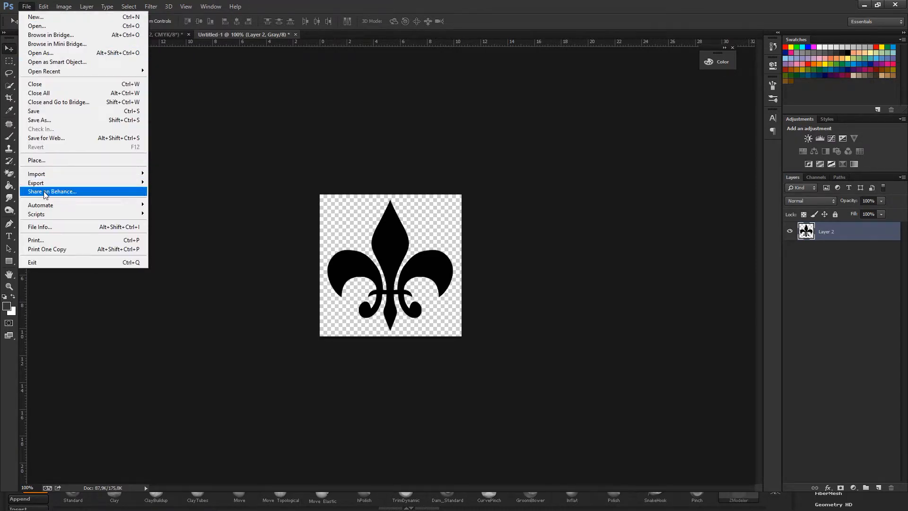
{"action": "left_click", "coordinate": [63, 121]}
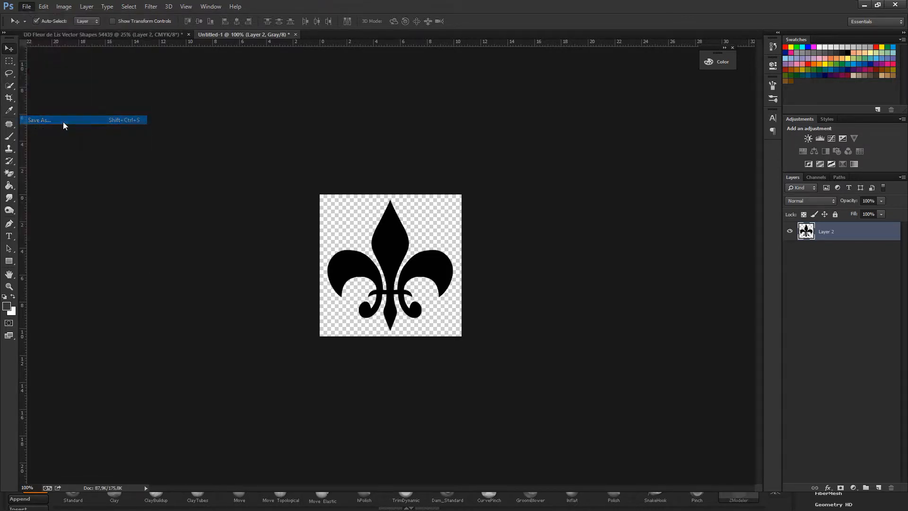
{"action": "left_click", "coordinate": [72, 295]}
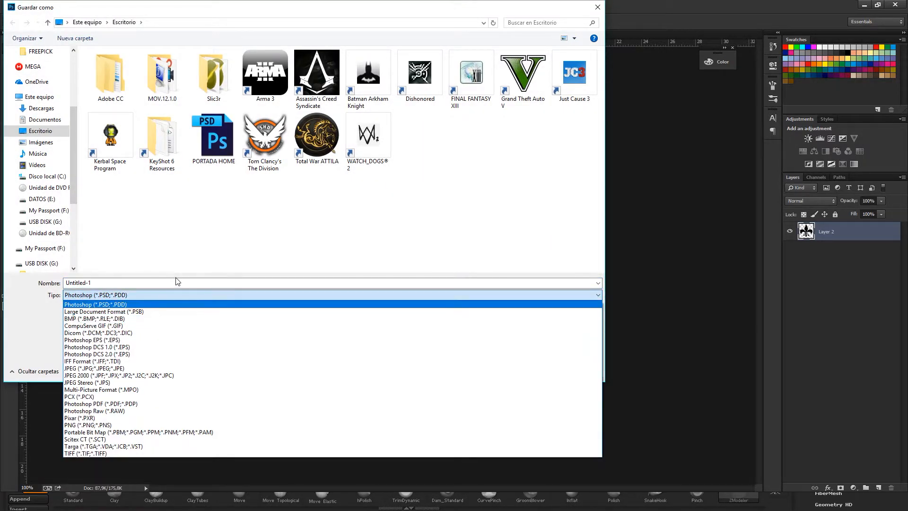
{"action": "left_click", "coordinate": [535, 297]}
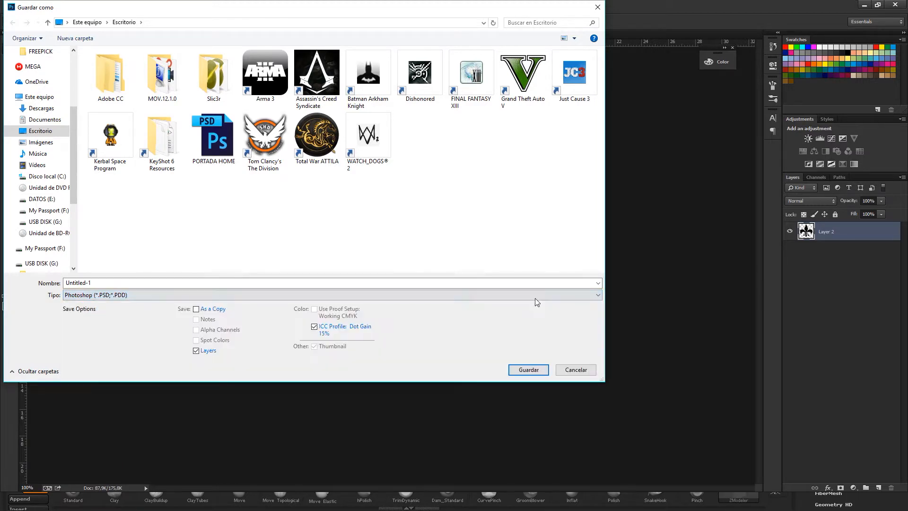
{"action": "left_click", "coordinate": [575, 369]}
Step: Switch back to ZBrush, choose the Standard brush and import the Untitled-1 fleur-de-lis image as its alpha
{"action": "left_click", "coordinate": [866, 5]}
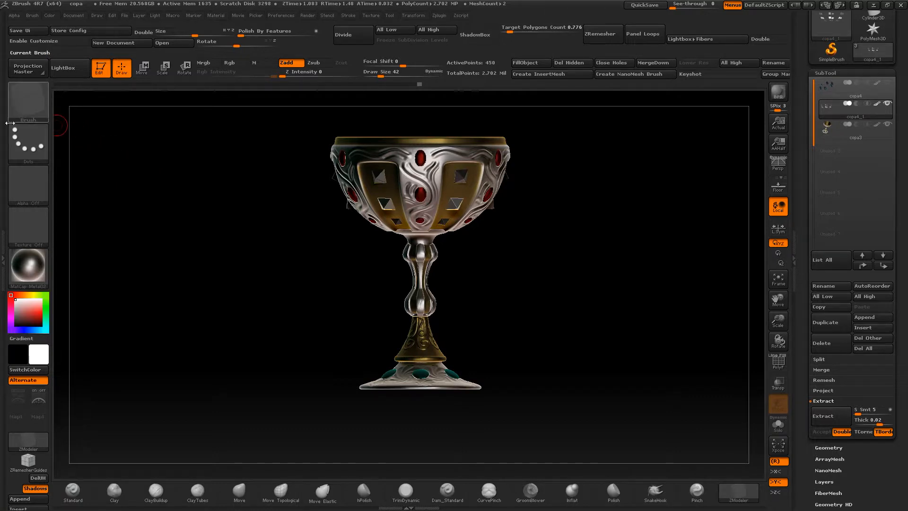
{"action": "left_click", "coordinate": [73, 491]}
{"action": "left_click", "coordinate": [29, 185]}
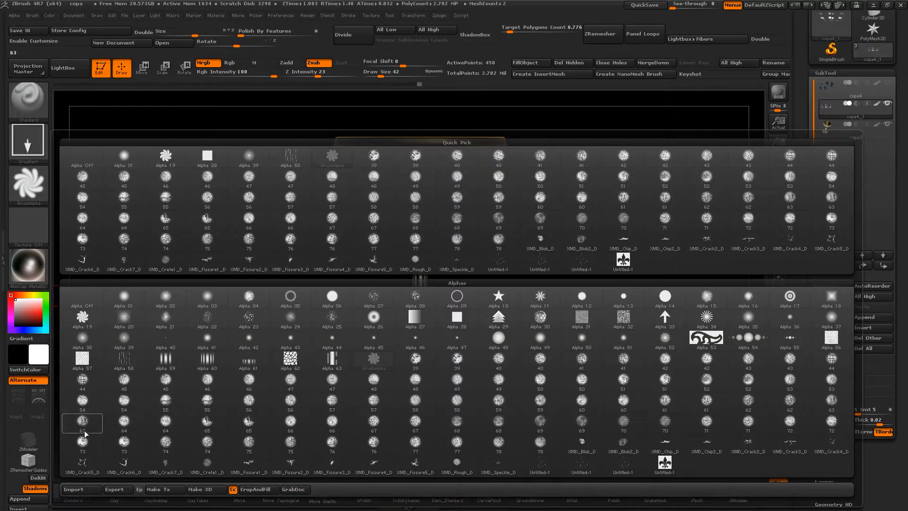
{"action": "left_click", "coordinate": [76, 489]}
{"action": "scroll", "coordinate": [350, 145], "scroll_direction": "down", "scroll_amount": 1}
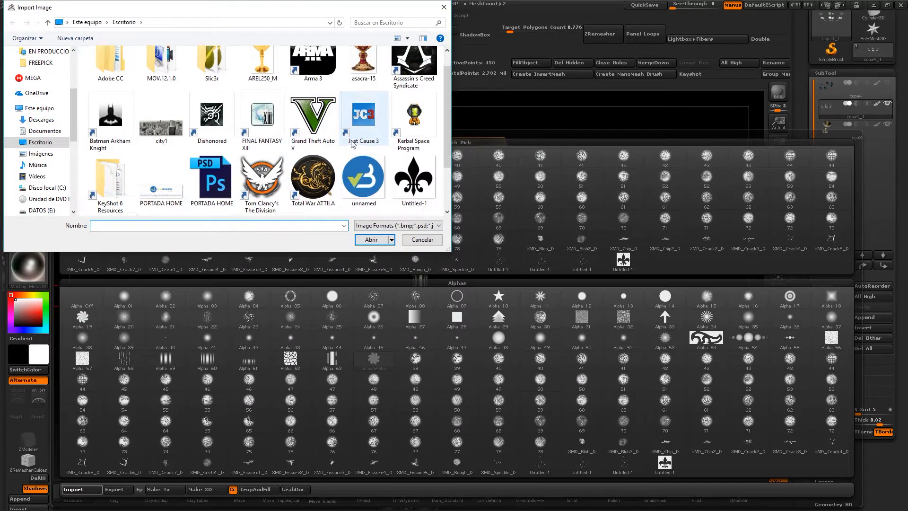
{"action": "double_click", "coordinate": [414, 180]}
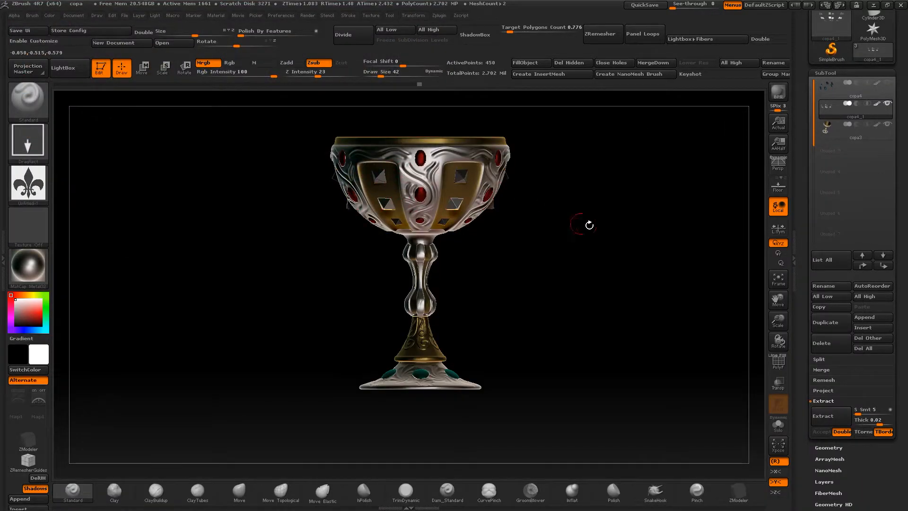
Step: Select the copa3 subtool and try stamping a small fleur-de-lis between the pyramids on the bowl's gold panels
{"action": "left_click", "coordinate": [824, 132]}
{"action": "left_click_drag", "start_coordinate": [783, 324], "coordinate": [760, 408]}
{"action": "left_click_drag", "start_coordinate": [665, 336], "coordinate": [641, 402], "text": "alt"}
{"action": "left_click_drag", "start_coordinate": [620, 340], "coordinate": [591, 276]}
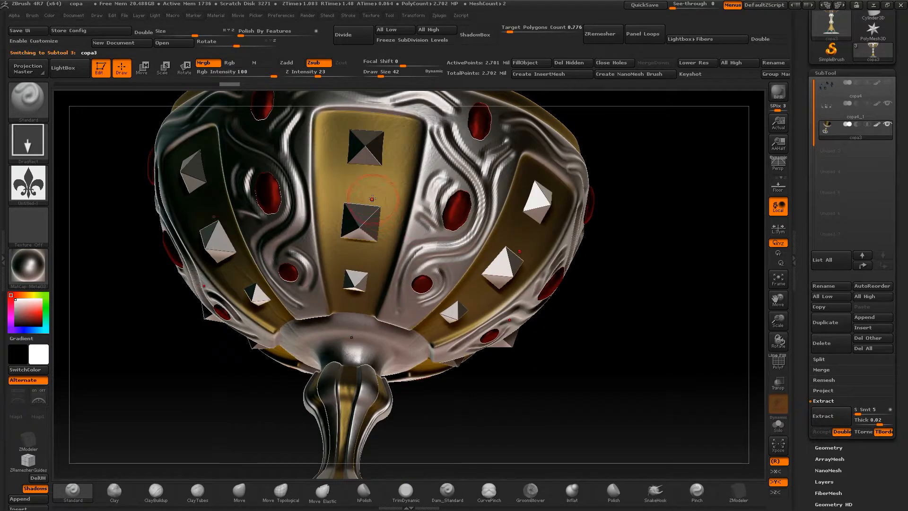
{"action": "left_click_drag", "start_coordinate": [360, 188], "coordinate": [373, 203]}
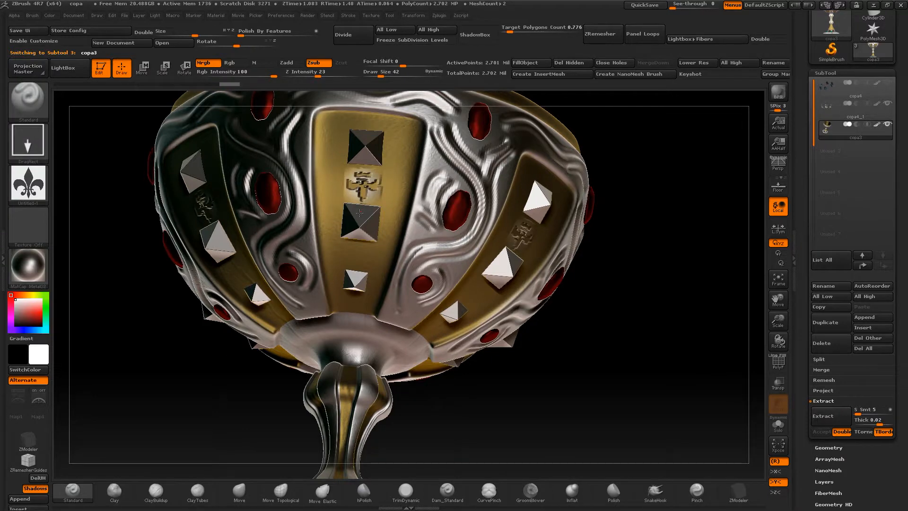
Step: Undo the trial fleur-de-lis stamp and set the brush's Z Intensity to 12
{"action": "key", "text": "ctrl+z"}
{"action": "mouse_move", "coordinate": [635, 166]}
{"action": "left_mouse_down"}
{"action": "mouse_move", "coordinate": [535, 235]}
{"action": "mouse_move", "coordinate": [477, 352]}
{"action": "left_mouse_up"}
{"action": "key", "text": "ctrl+z"}
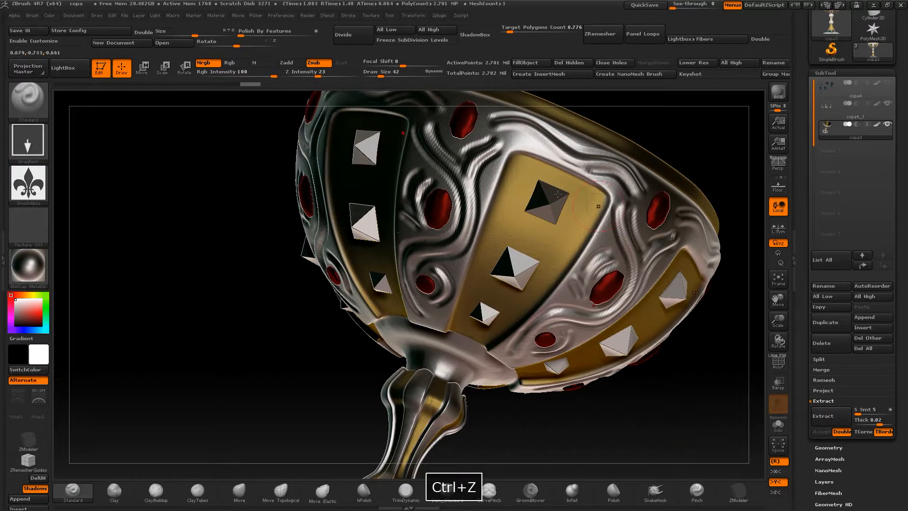
{"action": "left_click_drag", "start_coordinate": [313, 76], "coordinate": [307, 75]}
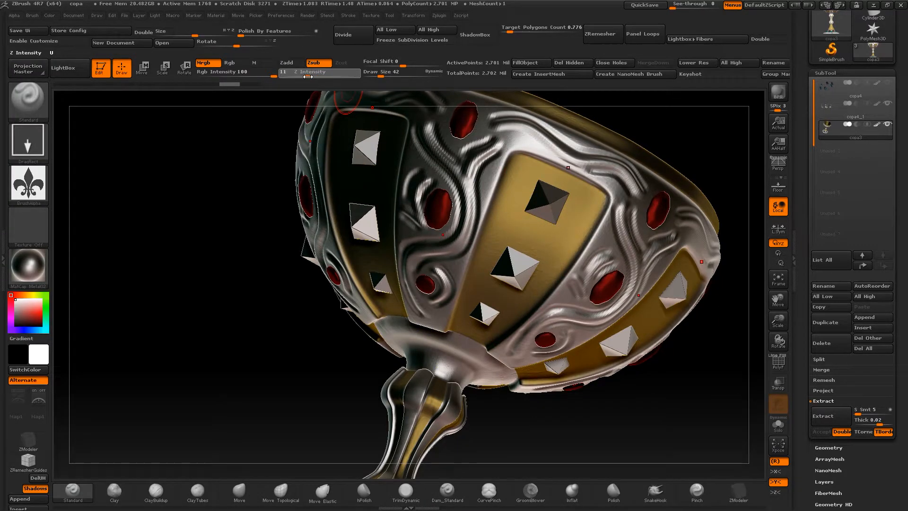
{"action": "left_click_drag", "start_coordinate": [681, 147], "coordinate": [645, 239]}
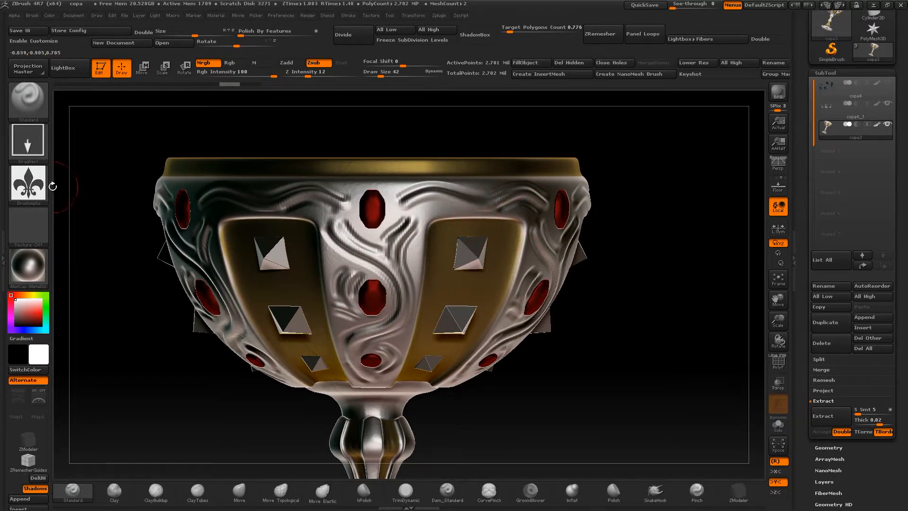
Step: Switch to Photoshop to examine the fleur-de-lis in the Untitled-1 document, and return to ZBrush
{"action": "key", "text": "super"}
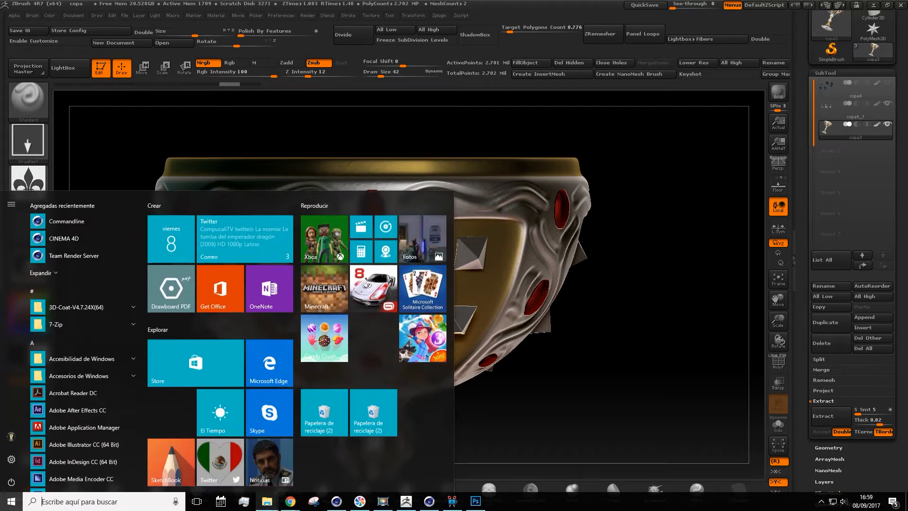
{"action": "left_click", "coordinate": [475, 501]}
{"action": "key", "text": "space"}
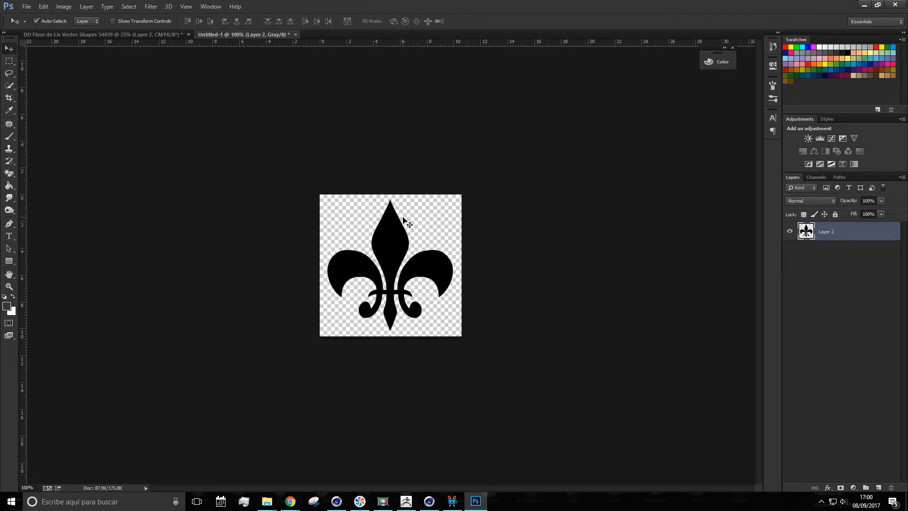
{"action": "left_click", "coordinate": [864, 5]}
Step: Try the soft round Alpha 01 as a stamp between the pyramids on the gold panels, and undo it
{"action": "left_click", "coordinate": [44, 182]}
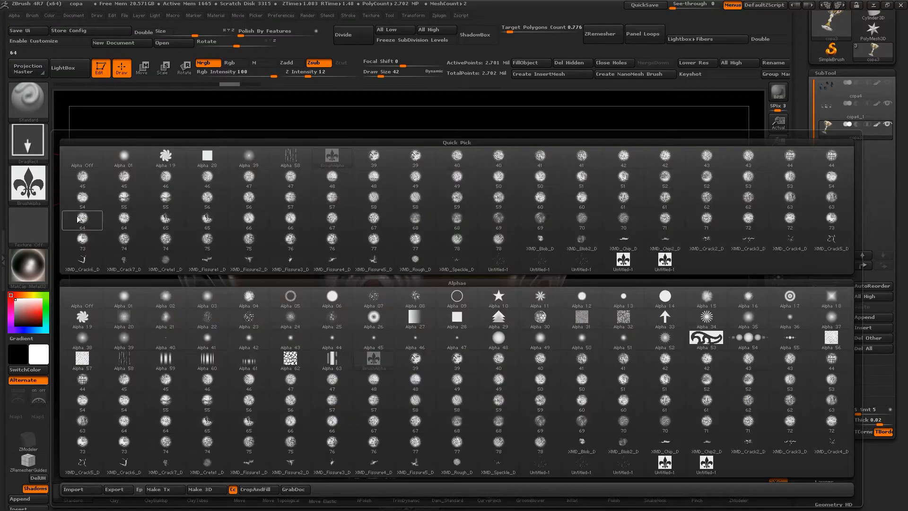
{"action": "left_click", "coordinate": [140, 304]}
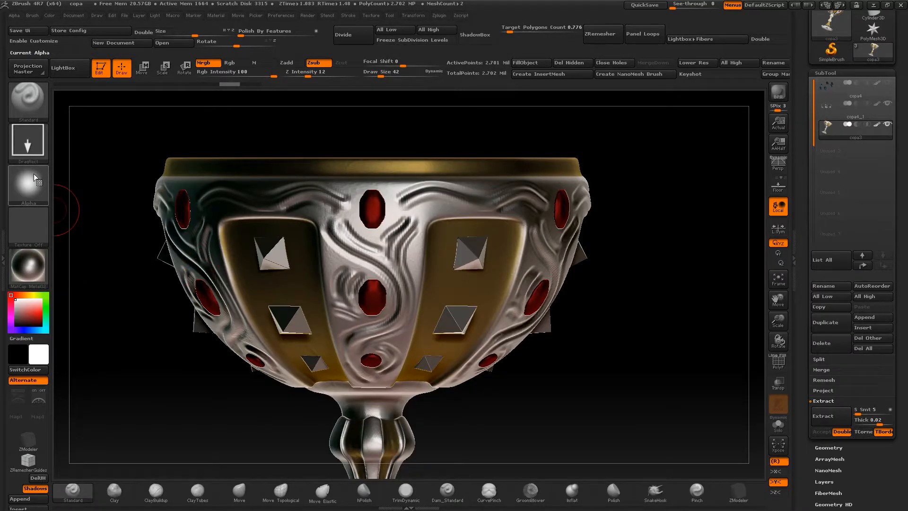
{"action": "mouse_move", "coordinate": [33, 175]}
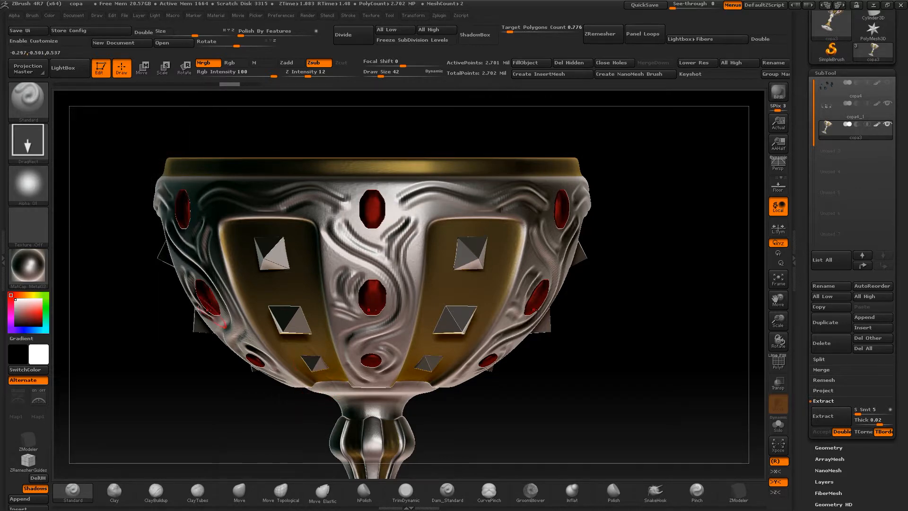
{"action": "left_click_drag", "start_coordinate": [669, 318], "coordinate": [667, 219]}
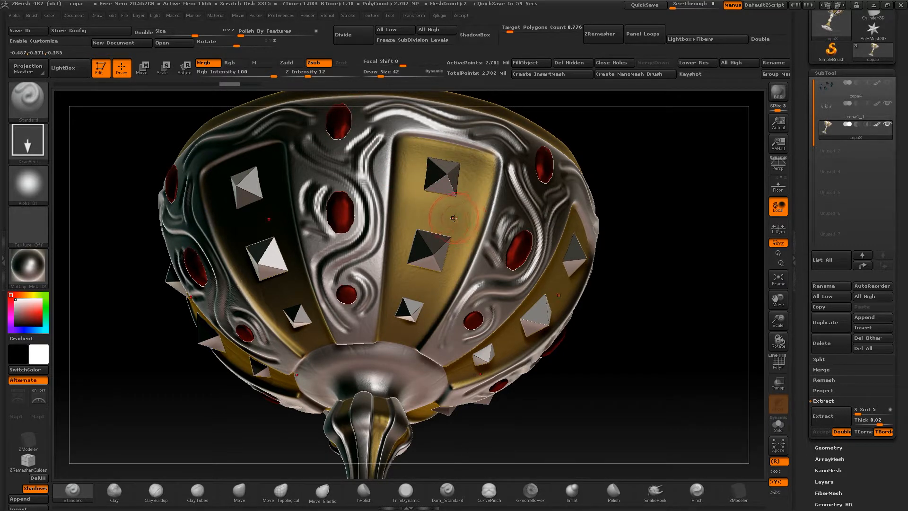
{"action": "left_click_drag", "start_coordinate": [683, 280], "coordinate": [624, 305], "text": "alt"}
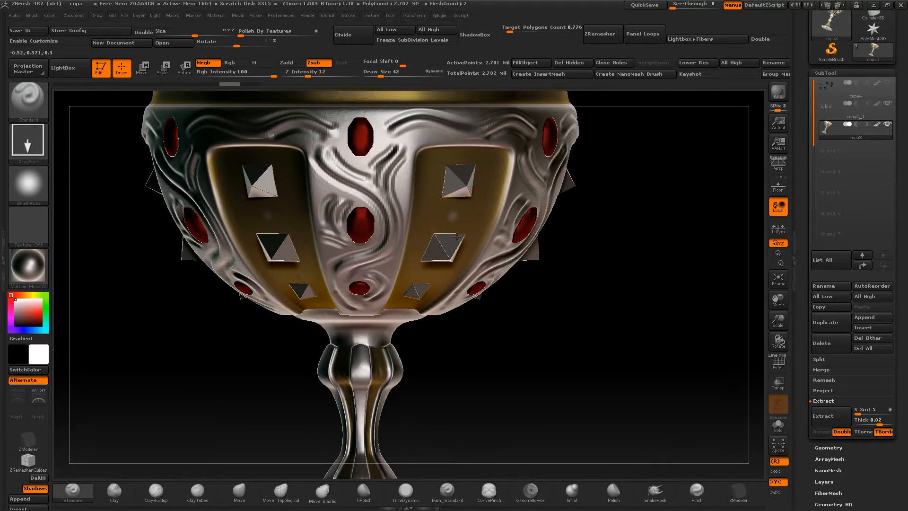
{"action": "key", "text": "ctrl+z"}
Step: Reselect the imported fleur-de-lis alpha and turn off Mrgb so that stamping leaves the chalice's colours alone
{"action": "left_click", "coordinate": [39, 184]}
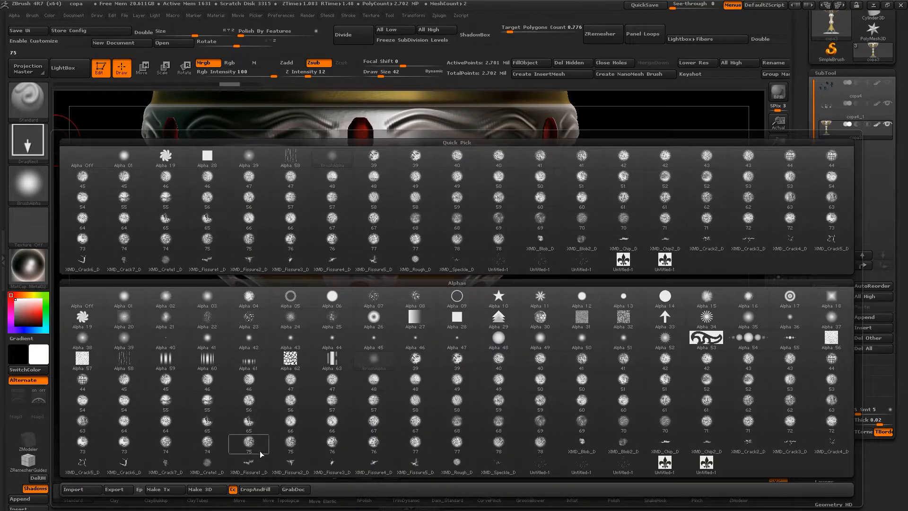
{"action": "left_click", "coordinate": [707, 462]}
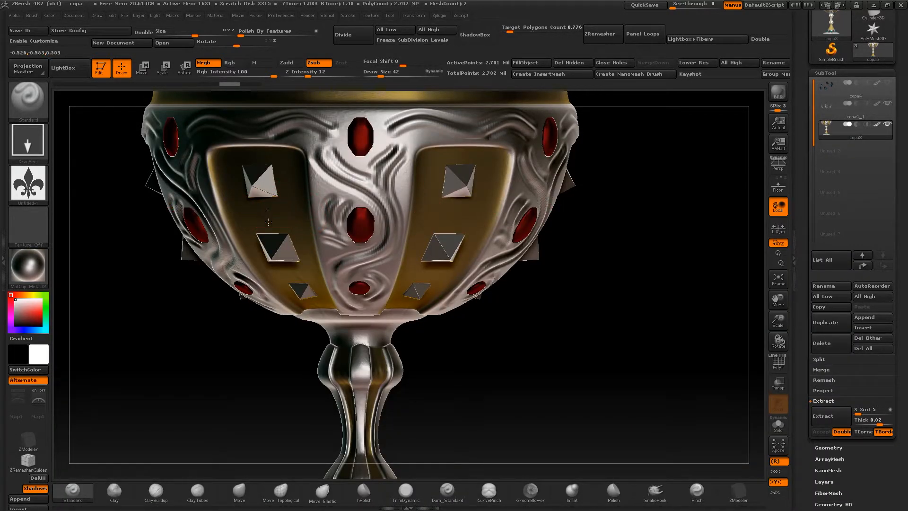
{"action": "key", "text": "ctrl+z"}
{"action": "left_click_drag", "start_coordinate": [595, 299], "coordinate": [596, 159]}
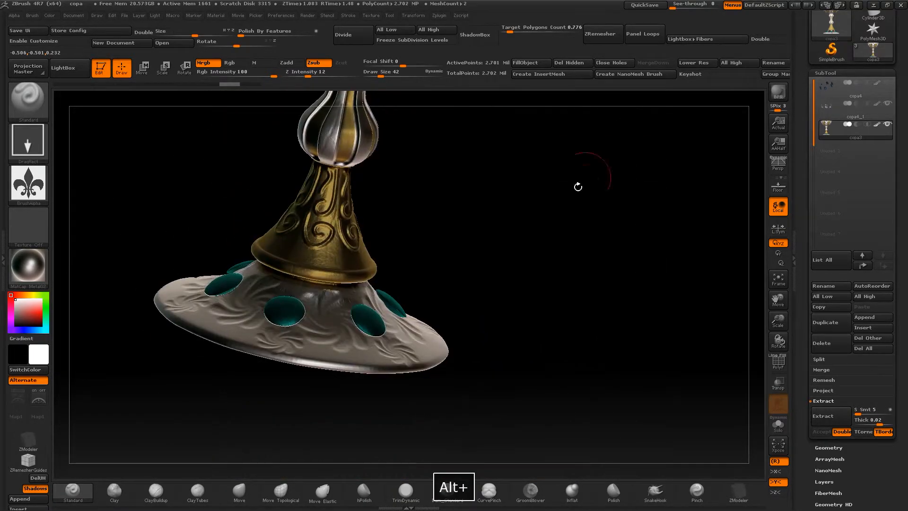
{"action": "left_click", "coordinate": [211, 67]}
Step: Hide the copa4_1 pyramid subtool to clear the bowl's gold panels
{"action": "left_click_drag", "start_coordinate": [447, 175], "coordinate": [486, 204]}
{"action": "left_click_drag", "start_coordinate": [488, 158], "coordinate": [489, 118]}
{"action": "left_click_drag", "start_coordinate": [488, 119], "coordinate": [462, 376], "text": "alt"}
{"action": "left_click_drag", "start_coordinate": [576, 225], "coordinate": [563, 221]}
{"action": "left_click", "coordinate": [887, 104]}
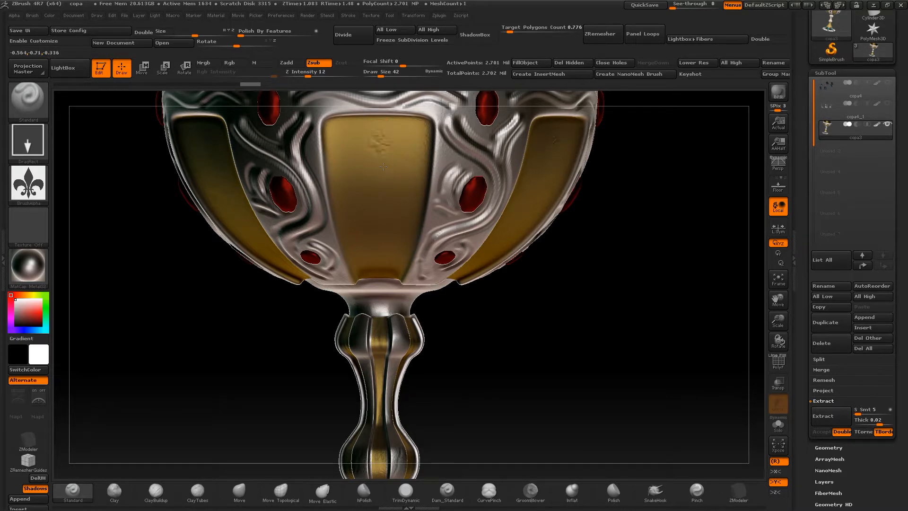
Step: Try stamping a large fleur-de-lis on the cleared gold panels of the bowl, and undo each attempt
{"action": "mouse_move", "coordinate": [383, 177]}
{"action": "left_mouse_down"}
{"action": "mouse_move", "coordinate": [402, 127]}
{"action": "mouse_move", "coordinate": [375, 88]}
{"action": "mouse_move", "coordinate": [385, 83]}
{"action": "mouse_move", "coordinate": [376, 86]}
{"action": "left_mouse_up"}
{"action": "left_click_drag", "start_coordinate": [637, 241], "coordinate": [633, 317], "text": "alt"}
{"action": "key", "text": "ctrl+z"}
{"action": "left_click_drag", "start_coordinate": [377, 171], "coordinate": [373, 89]}
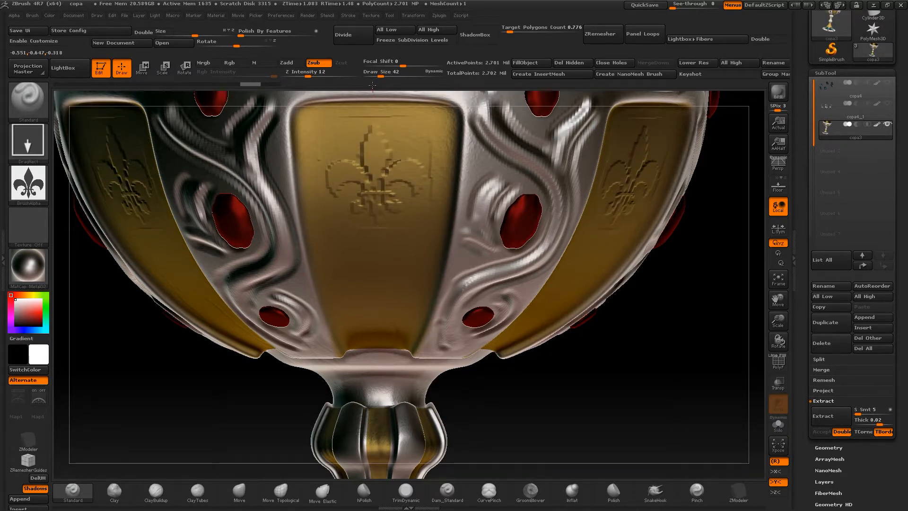
{"action": "key", "text": "ctrl+z"}
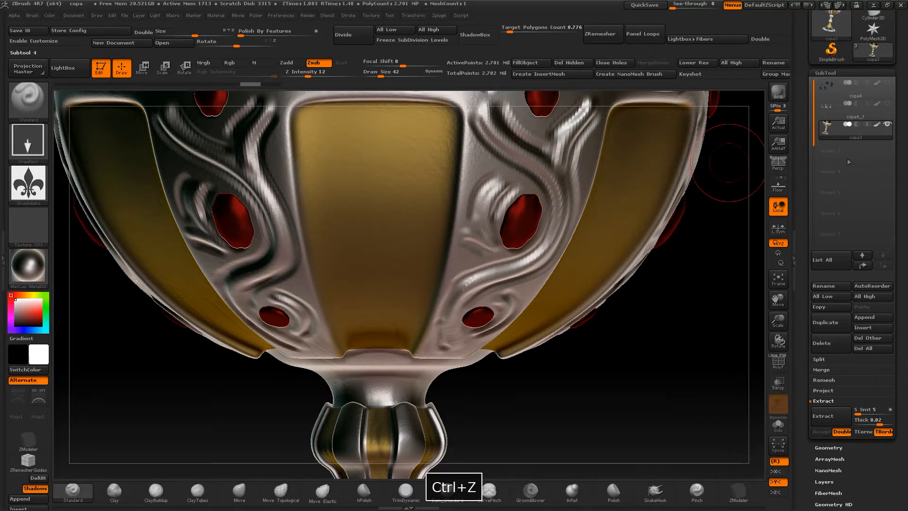
Step: Divide the chalice mesh to subdivision level 6 and stamp a large fleur-de-lis on the upper part of the gold panels
{"action": "left_click", "coordinate": [820, 447]}
{"action": "left_click", "coordinate": [833, 167]}
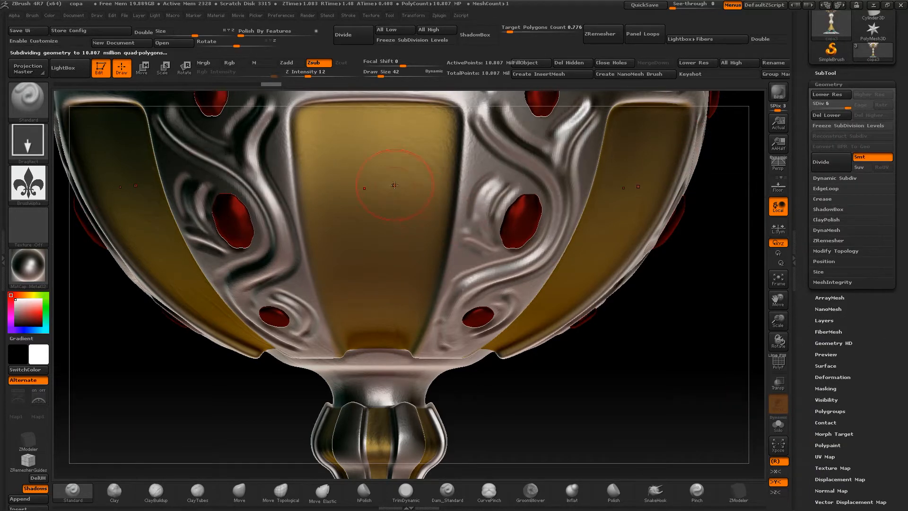
{"action": "left_click_drag", "start_coordinate": [381, 181], "coordinate": [383, 89]}
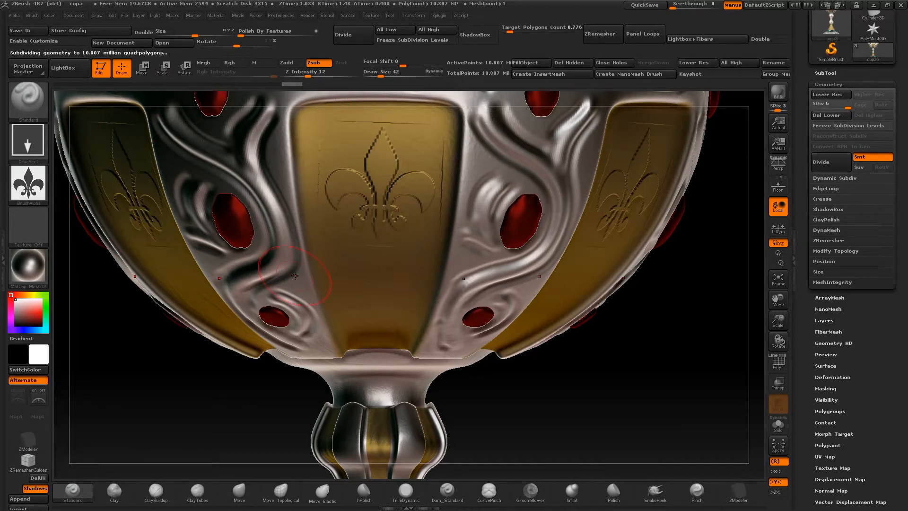
{"action": "key", "text": "e"}
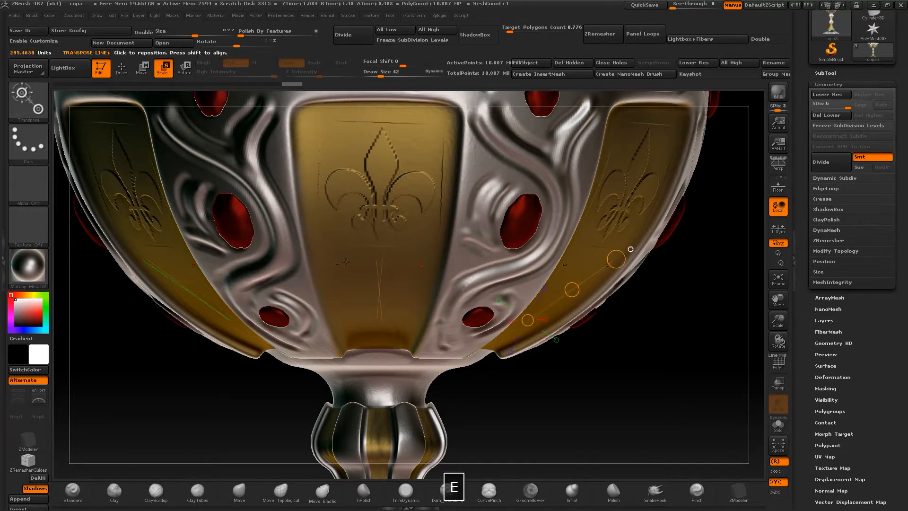
Step: Try smoothing the large fleur-de-lis stamped on the gold panels, and undo the attempt
{"action": "key", "text": "q"}
{"action": "left_click_drag", "start_coordinate": [378, 156], "coordinate": [371, 170], "text": "shift"}
{"action": "key", "text": "ctrl+z"}
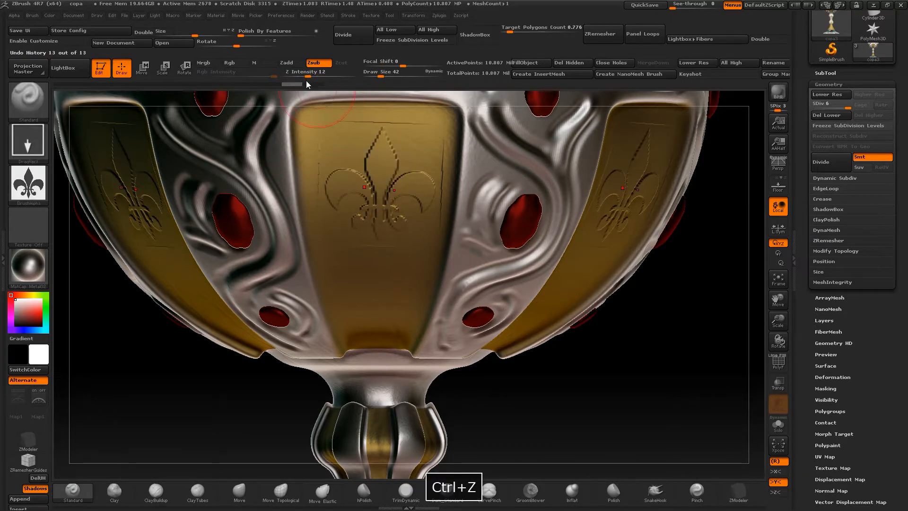
Step: Lower the smoothing intensity to 3 and the draw size to 10, and smooth the stamp's square outline along the gold panels' upper edge
{"action": "key", "text": "shift"}
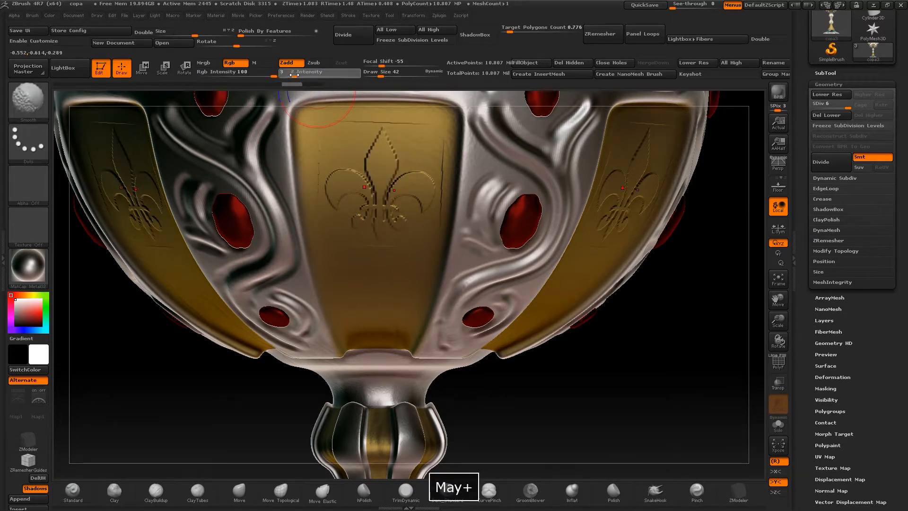
{"action": "key", "text": "space"}
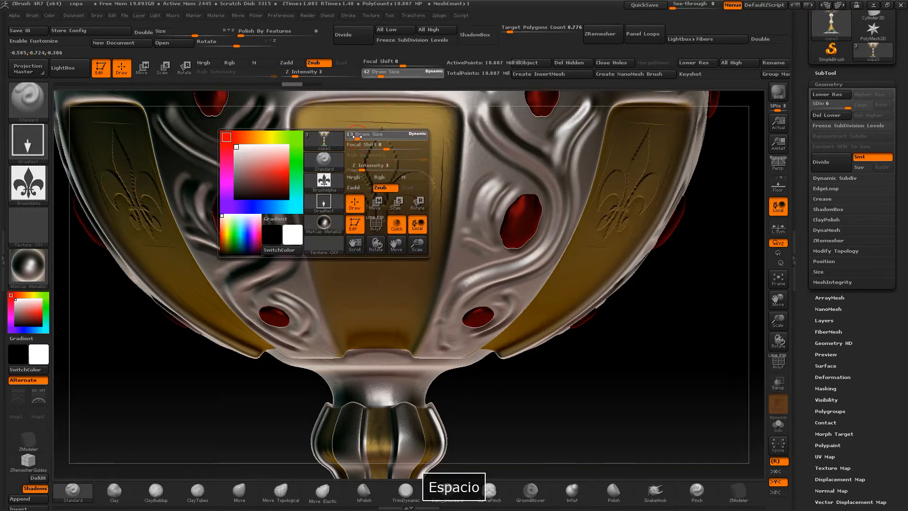
{"action": "key", "text": "shift"}
{"action": "key", "text": "space"}
{"action": "left_click_drag", "start_coordinate": [340, 122], "coordinate": [346, 122]}
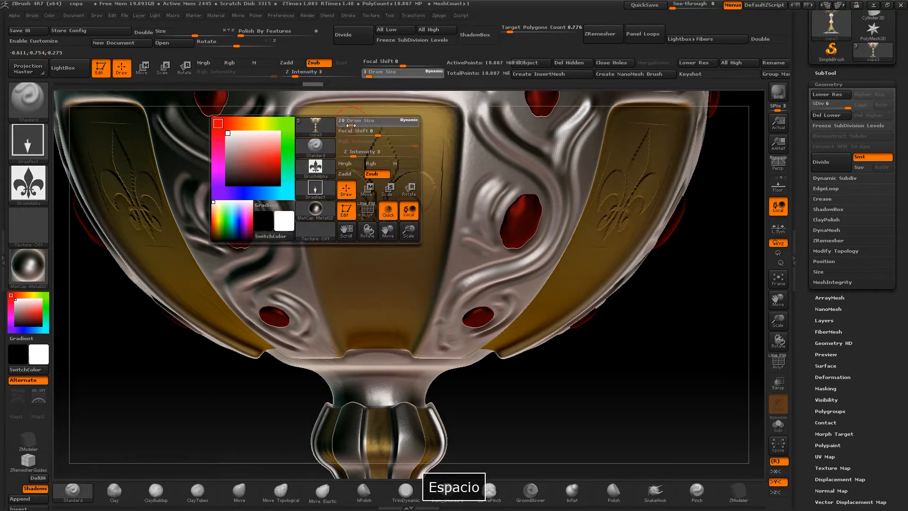
{"action": "key", "text": "shift"}
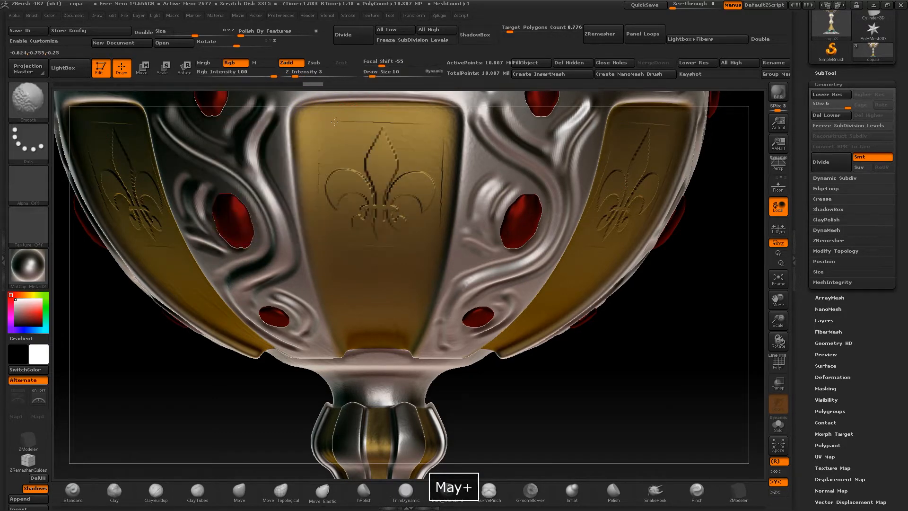
{"action": "left_click_drag", "start_coordinate": [365, 115], "coordinate": [346, 121], "text": "shift"}
{"action": "left_click_drag", "start_coordinate": [419, 119], "coordinate": [429, 121], "text": "shift"}
Step: Smooth away the square stamp outline around the gold panels' ornament at subdivision levels 4 and 6, with a smoothing intensity of 72
{"action": "left_click", "coordinate": [835, 108]}
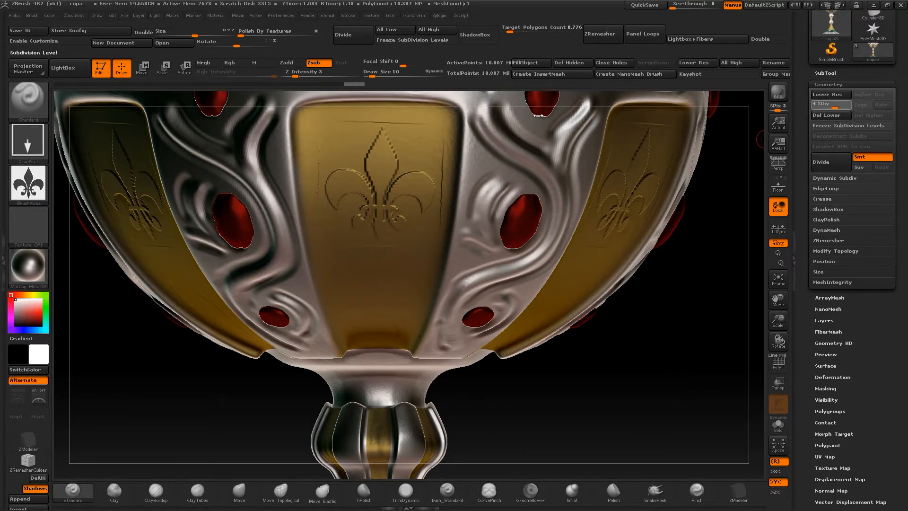
{"action": "key", "text": "shift"}
{"action": "left_click_drag", "start_coordinate": [412, 125], "coordinate": [383, 123], "text": "shift"}
{"action": "left_click_drag", "start_coordinate": [313, 75], "coordinate": [346, 75], "text": "shift"}
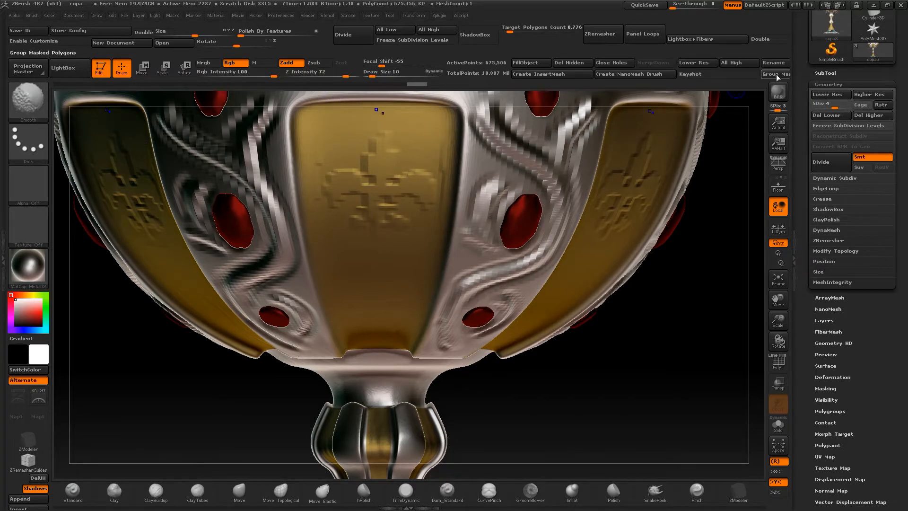
{"action": "left_click_drag", "start_coordinate": [829, 101], "coordinate": [850, 103]}
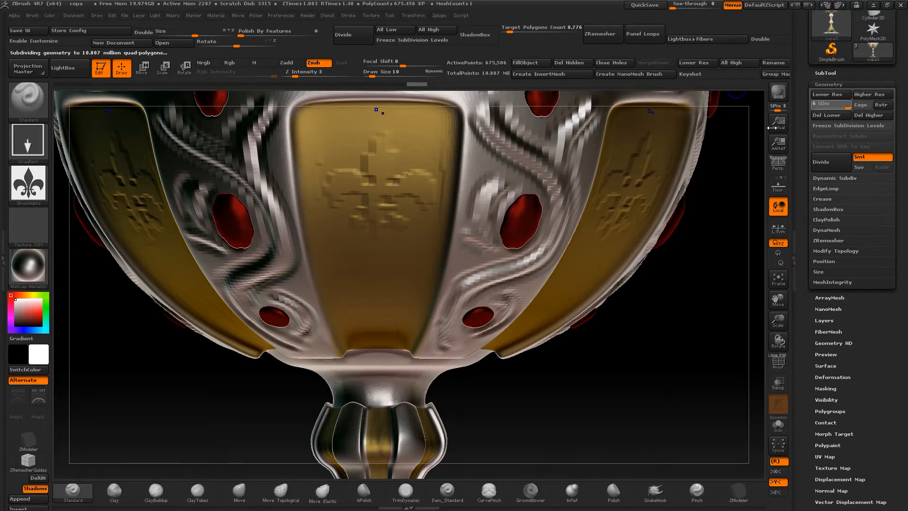
{"action": "key", "text": "shift"}
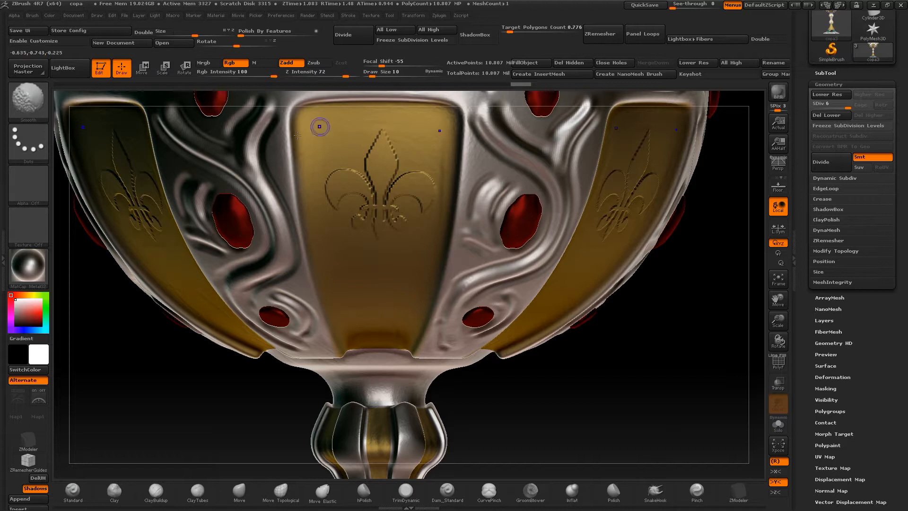
Step: Soften the jagged fleur-de-lis relief with draw size 37 and smoothing intensity 11, undoing a first pass made at higher intensity
{"action": "left_click", "coordinate": [289, 75]}
{"action": "key", "text": "space"}
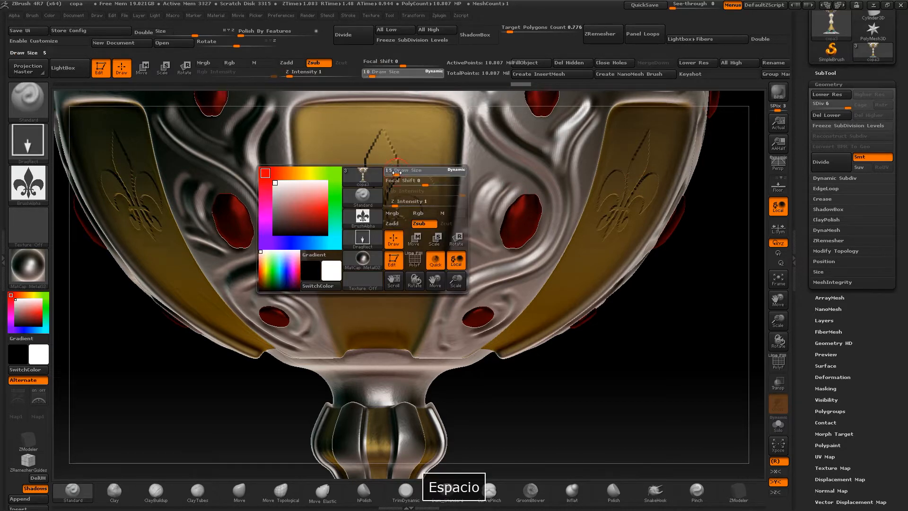
{"action": "left_click_drag", "start_coordinate": [384, 142], "coordinate": [382, 178], "text": "shift"}
{"action": "key", "text": "ctrl+z"}
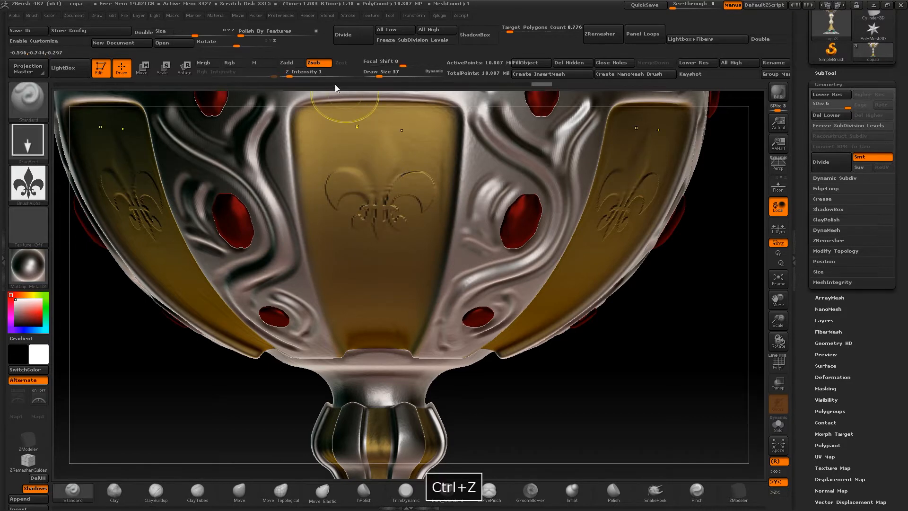
{"action": "key", "text": "ctrl+z"}
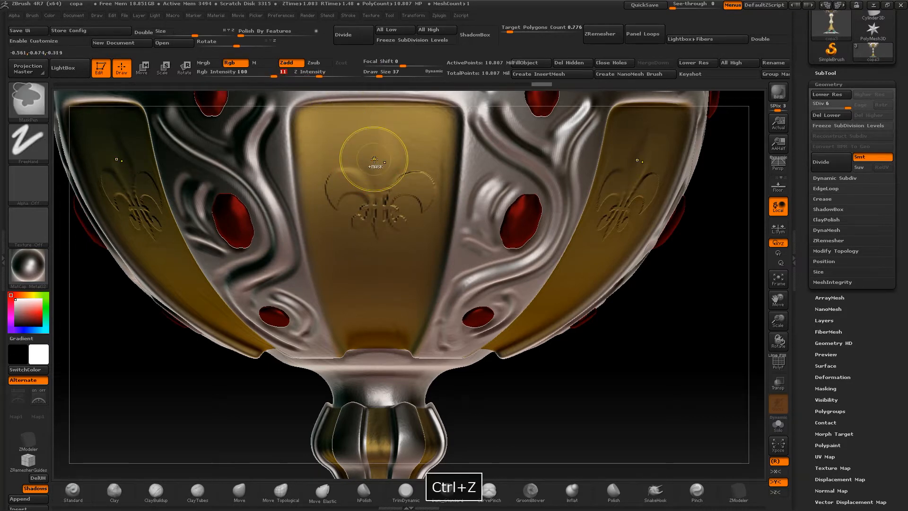
{"action": "key", "text": "shift"}
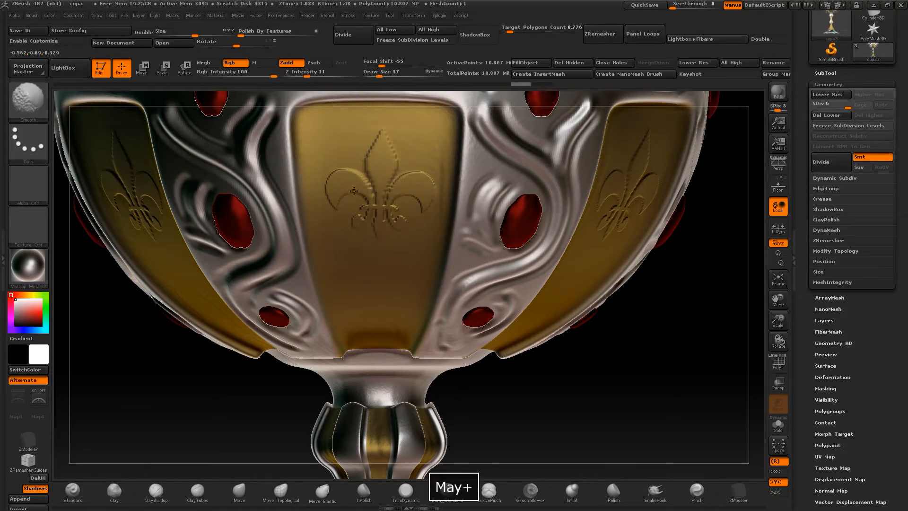
{"action": "left_click_drag", "start_coordinate": [352, 188], "coordinate": [376, 212], "text": "shift"}
Step: Examine the softened fleur-de-lis ornaments on the gold panels, close up and on the whole chalice
{"action": "left_click_drag", "start_coordinate": [722, 406], "coordinate": [703, 381]}
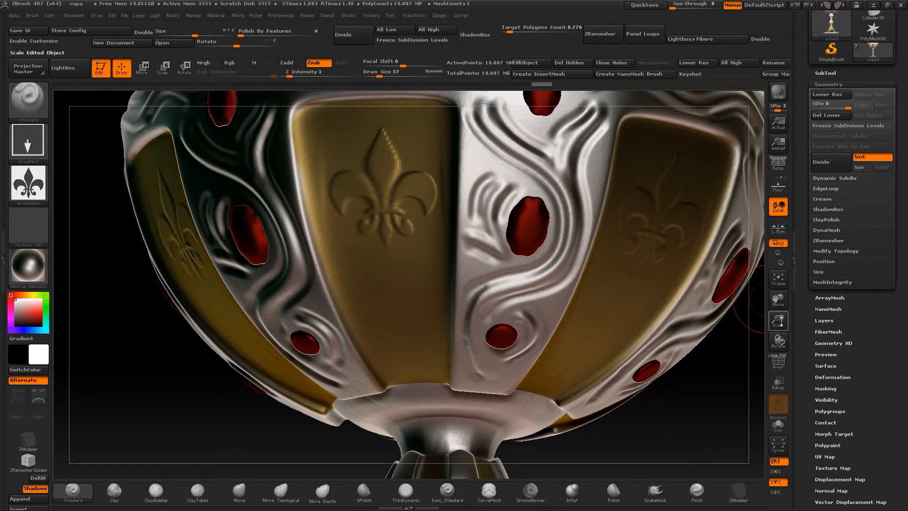
{"action": "left_click", "coordinate": [778, 283]}
{"action": "left_click_drag", "start_coordinate": [622, 265], "coordinate": [408, 227]}
{"action": "left_click_drag", "start_coordinate": [606, 208], "coordinate": [548, 219]}
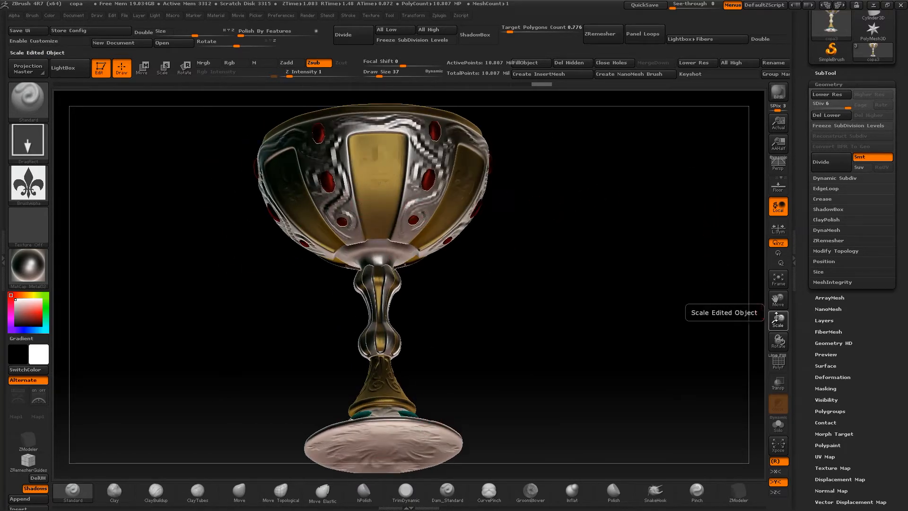
{"action": "left_click_drag", "start_coordinate": [778, 317], "coordinate": [639, 292]}
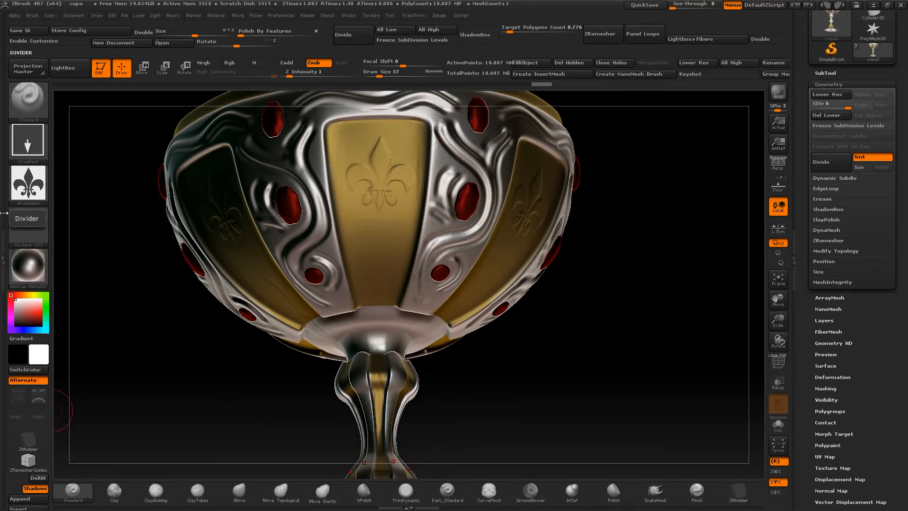
{"action": "mouse_move", "coordinate": [25, 177]}
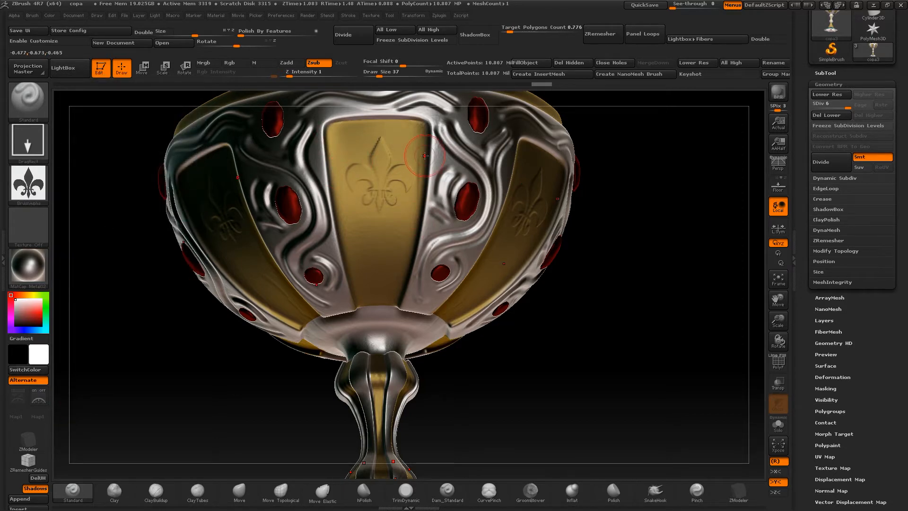
{"action": "left_click", "coordinate": [29, 185]}
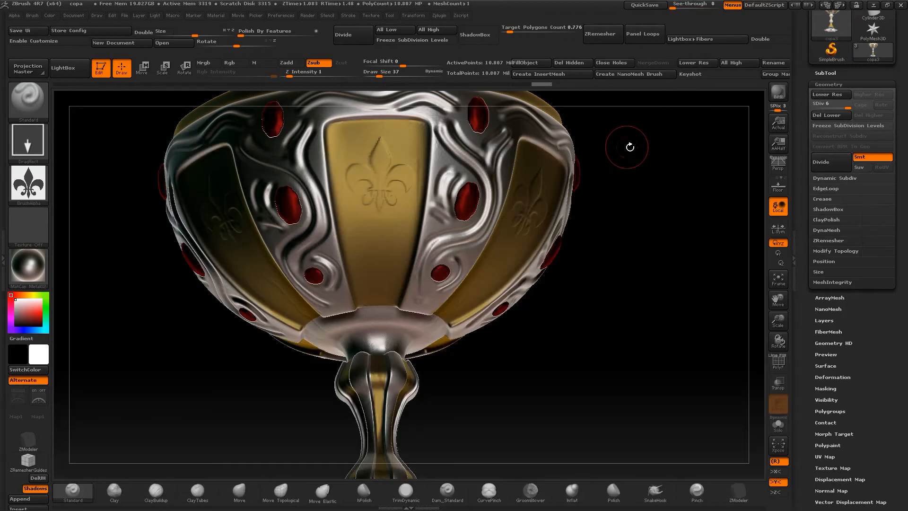
Step: Reduce the draw size to 9 and smooth the finer areas around the fleur-de-lis on the gold panels
{"action": "key", "text": "space"}
{"action": "left_click", "coordinate": [638, 155]}
{"action": "mouse_move", "coordinate": [638, 154]}
{"action": "left_mouse_down"}
{"action": "mouse_move", "coordinate": [648, 155]}
{"action": "mouse_move", "coordinate": [419, 156]}
{"action": "mouse_move", "coordinate": [567, 208]}
{"action": "mouse_move", "coordinate": [424, 162]}
{"action": "left_mouse_up"}
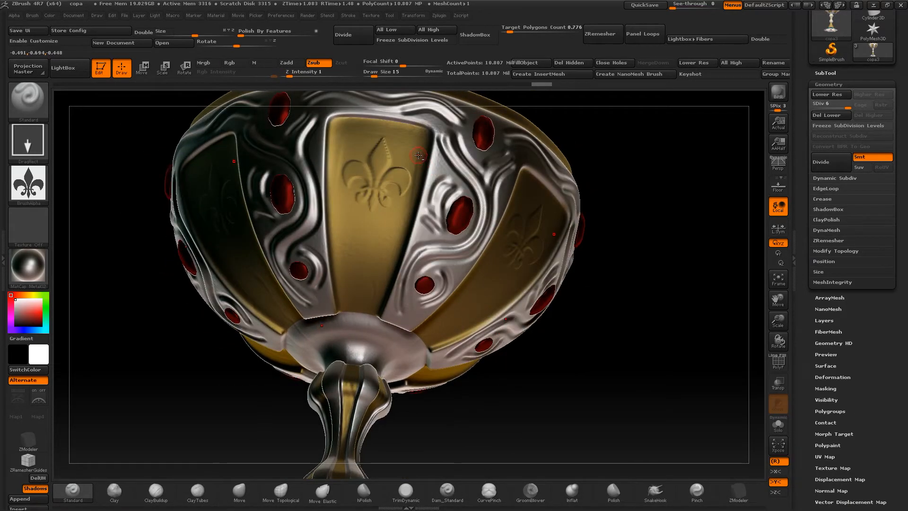
{"action": "left_click_drag", "start_coordinate": [778, 321], "coordinate": [746, 338]}
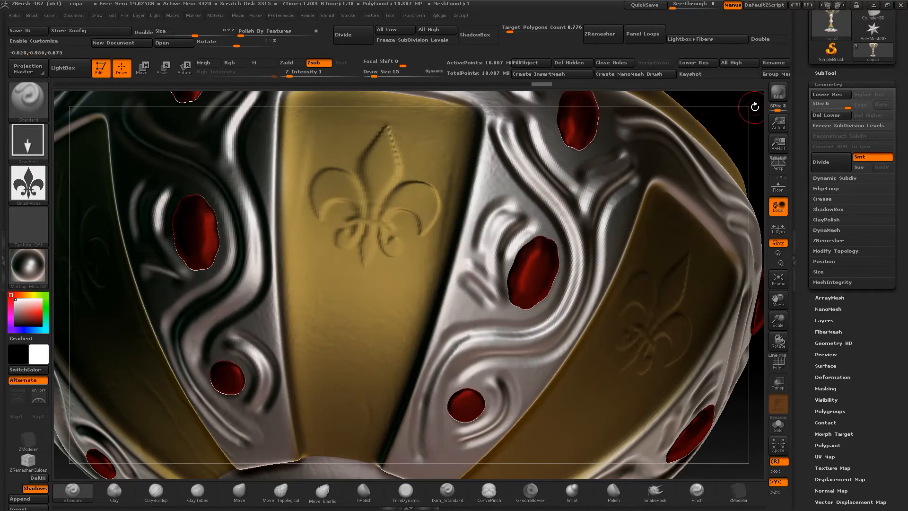
{"action": "key", "text": "space"}
{"action": "left_click", "coordinate": [740, 121]}
{"action": "key", "text": "shift"}
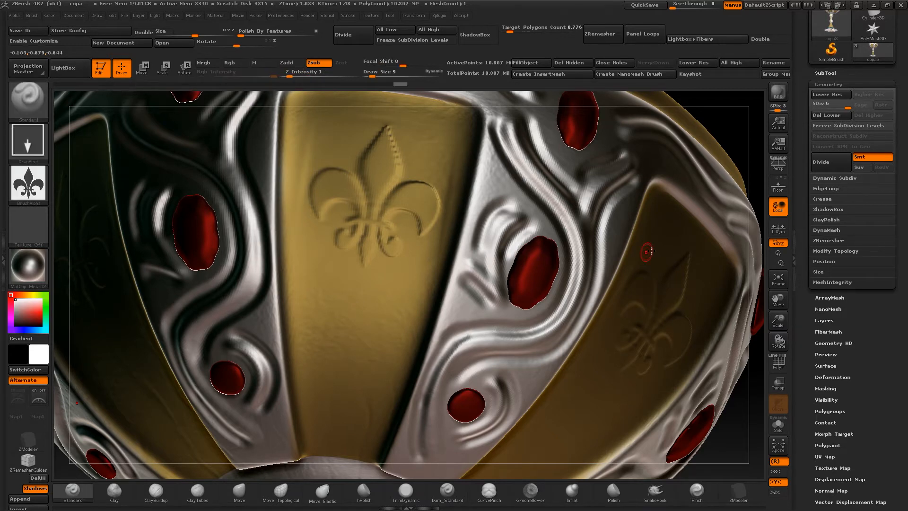
Step: Show the copa4_1 pyramid subtool again on the whole chalice
{"action": "left_click", "coordinate": [780, 302]}
{"action": "mouse_move", "coordinate": [778, 321]}
{"action": "left_mouse_down"}
{"action": "mouse_move", "coordinate": [768, 275]}
{"action": "mouse_move", "coordinate": [728, 196]}
{"action": "left_mouse_up"}
{"action": "left_click_drag", "start_coordinate": [629, 183], "coordinate": [591, 187]}
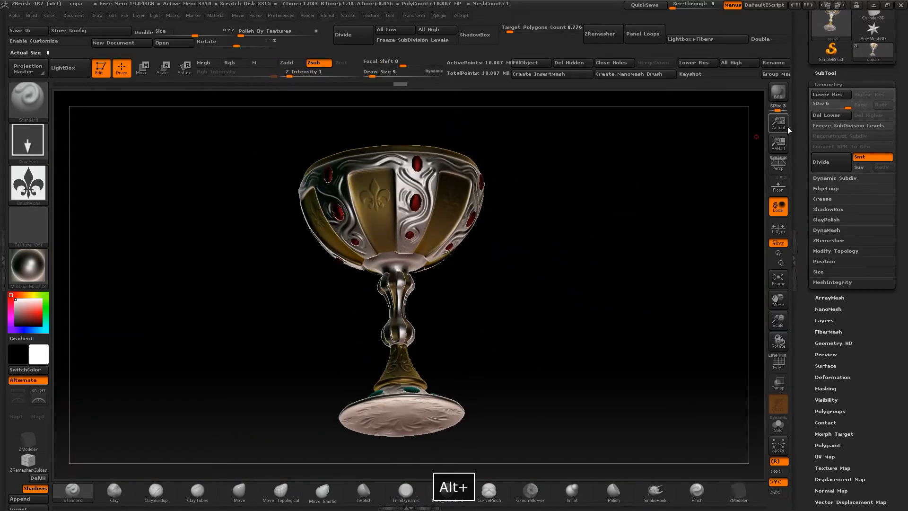
{"action": "left_click", "coordinate": [825, 73]}
{"action": "left_click", "coordinate": [883, 105]}
{"action": "left_click_drag", "start_coordinate": [642, 170], "coordinate": [604, 225]}
Step: Try hiding the upper part of the bowl while the chalice subtool is active, and undo it
{"action": "left_click_drag", "start_coordinate": [272, 133], "coordinate": [576, 206], "text": "ctrl+alt+shift"}
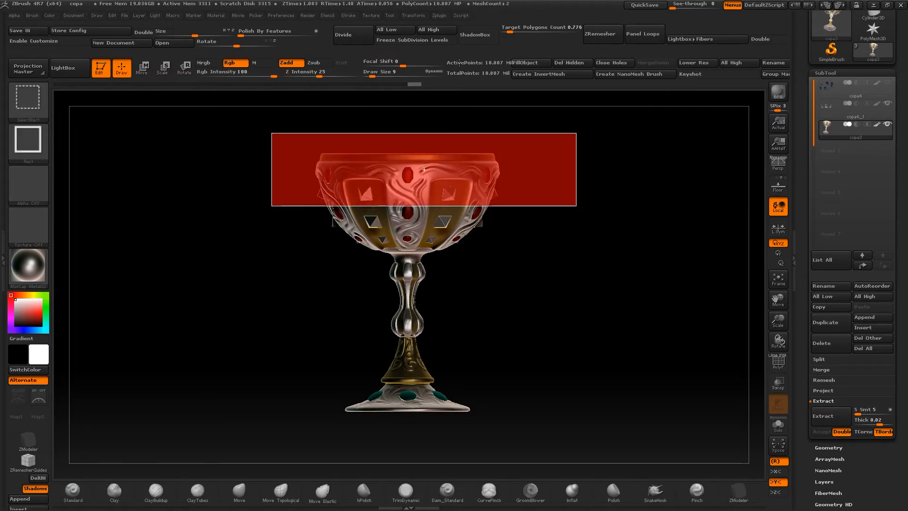
{"action": "left_click_drag", "start_coordinate": [527, 185], "coordinate": [533, 203]}
{"action": "key", "text": "ctrl+z"}
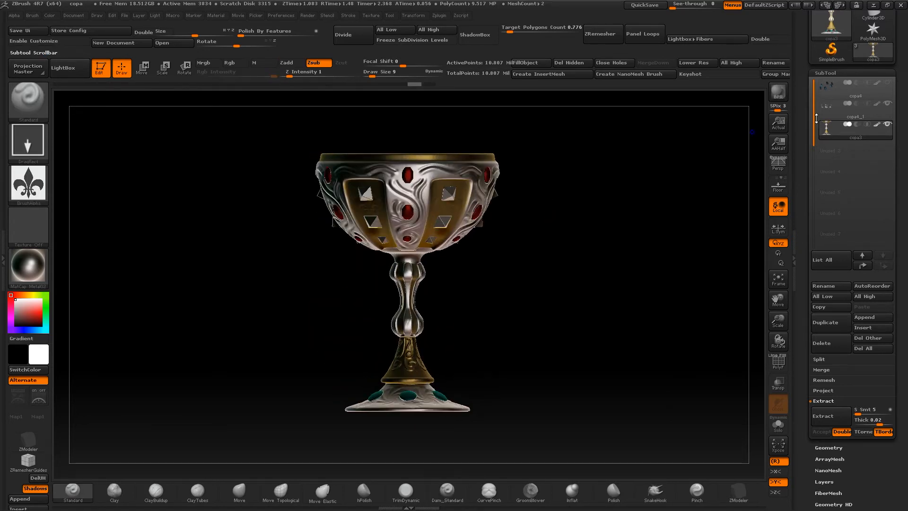
Step: Select the copa4_1 subtool and hide its upper row of pyramids covering the fleur-de-lis ornaments
{"action": "left_click", "coordinate": [833, 107]}
{"action": "mouse_move", "coordinate": [242, 137]}
{"action": "left_mouse_down", "text": "ctrl+alt+shift"}
{"action": "mouse_move", "coordinate": [541, 199]}
{"action": "mouse_move", "coordinate": [547, 148]}
{"action": "mouse_move", "coordinate": [560, 129]}
{"action": "mouse_move", "coordinate": [590, 198]}
{"action": "left_mouse_up", "text": "ctrl+alt+shift"}
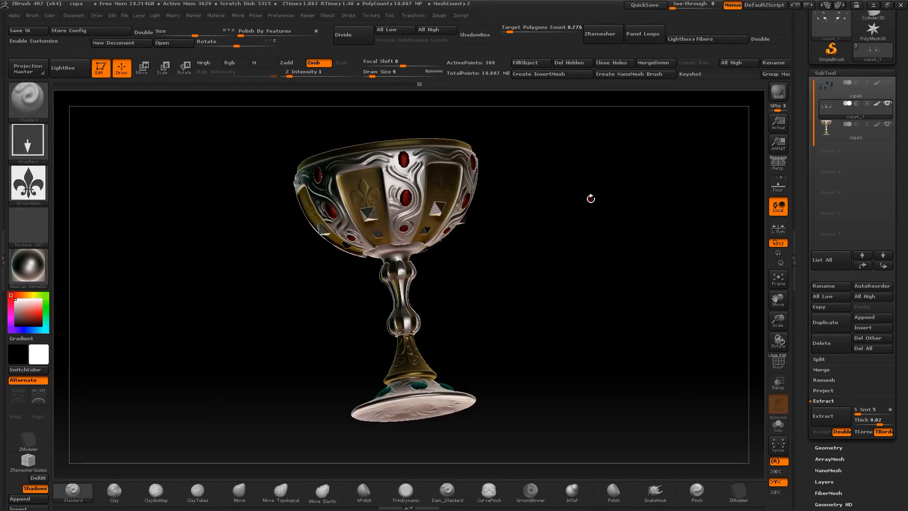